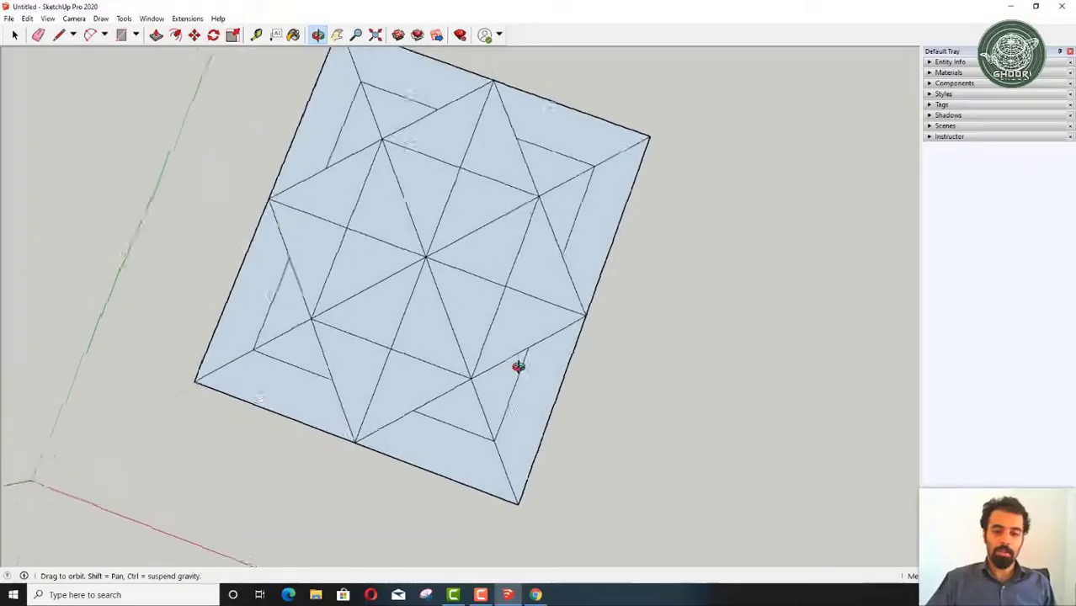
Step: Orbit and zoom around the star-patterned tile, then select and deselect its patterned face
{"action": "middle_click_drag", "start_coordinate": [516, 365], "coordinate": [557, 137]}
{"action": "scroll", "coordinate": [619, 285], "scroll_direction": "down", "scroll_amount": 2}
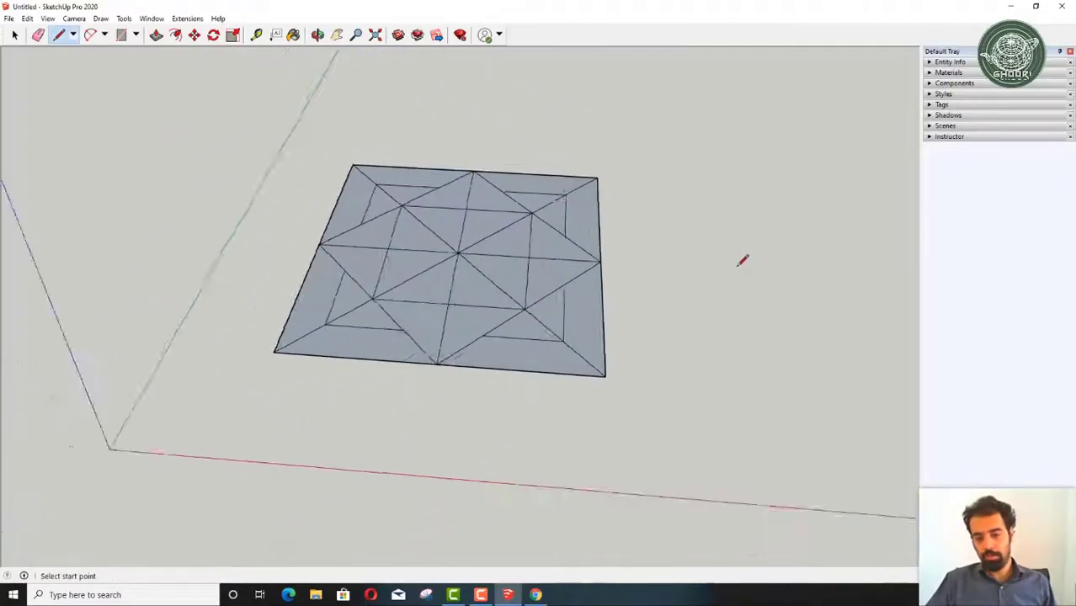
{"action": "scroll", "coordinate": [741, 257], "scroll_direction": "down", "scroll_amount": 2}
{"action": "mouse_move", "coordinate": [722, 277]}
{"action": "middle_mouse_down"}
{"action": "mouse_move", "coordinate": [612, 233]}
{"action": "mouse_move", "coordinate": [241, 146]}
{"action": "mouse_move", "coordinate": [283, 221]}
{"action": "mouse_move", "coordinate": [497, 317]}
{"action": "mouse_move", "coordinate": [557, 147]}
{"action": "mouse_move", "coordinate": [529, 185]}
{"action": "mouse_move", "coordinate": [532, 303]}
{"action": "middle_mouse_up"}
{"action": "scroll", "coordinate": [547, 378], "scroll_direction": "up", "scroll_amount": 2}
{"action": "scroll", "coordinate": [470, 326], "scroll_direction": "up", "scroll_amount": 1}
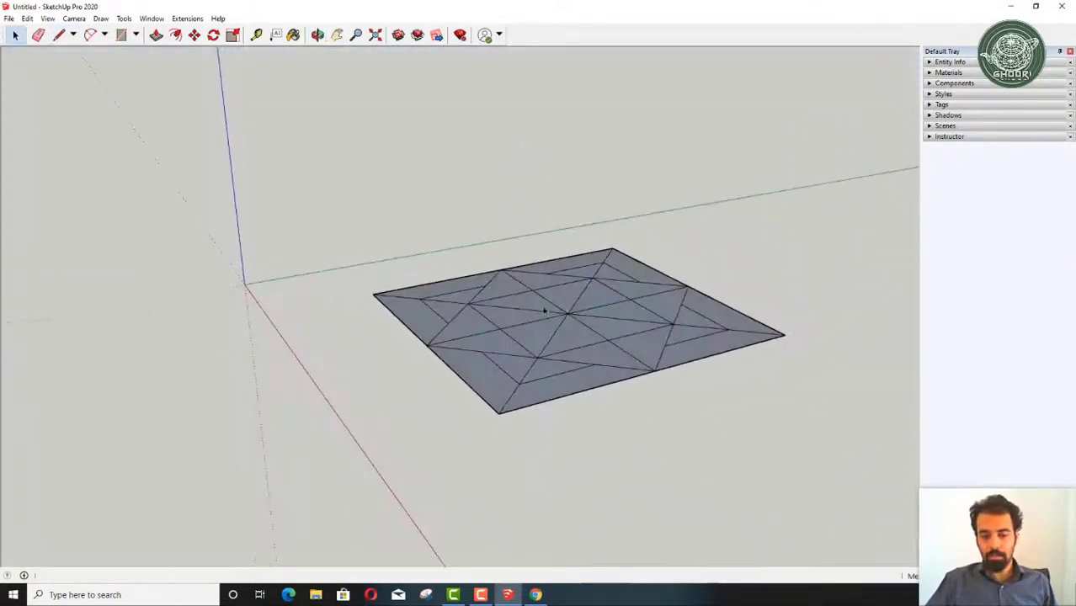
{"action": "left_click_drag", "start_coordinate": [402, 207], "coordinate": [325, 167]}
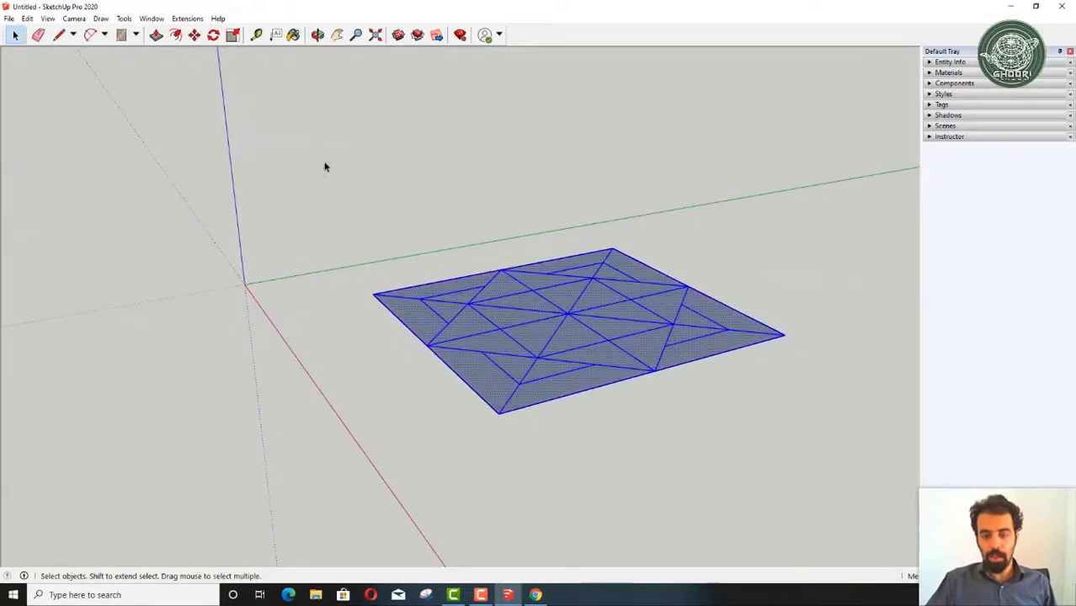
{"action": "left_click", "coordinate": [476, 128]}
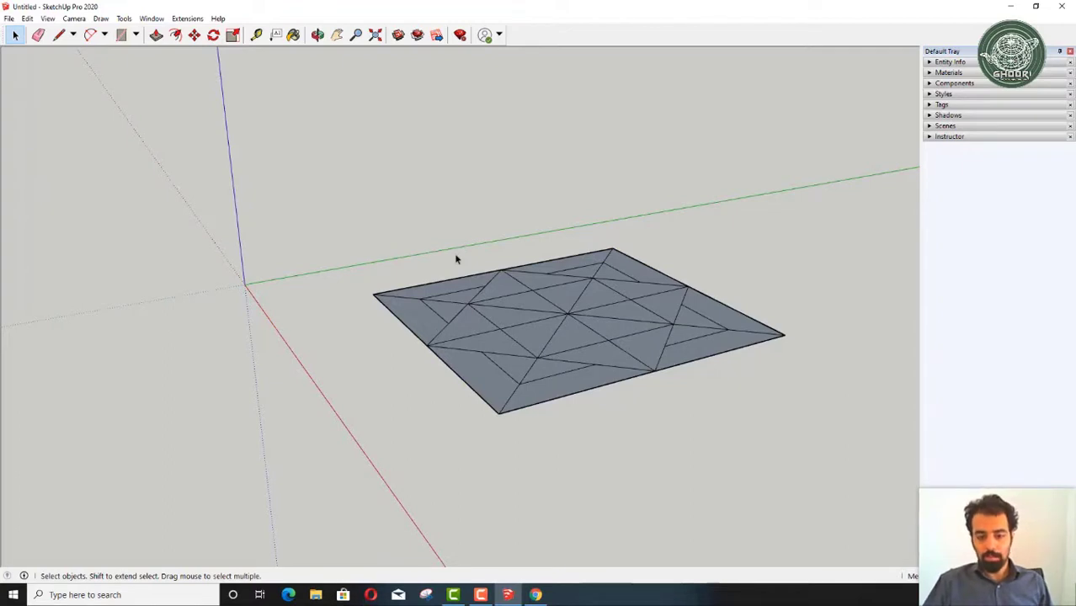
Step: Select the patterned face again, tilt the view down, then clear the selection
{"action": "left_click_drag", "start_coordinate": [851, 502], "coordinate": [298, 142]}
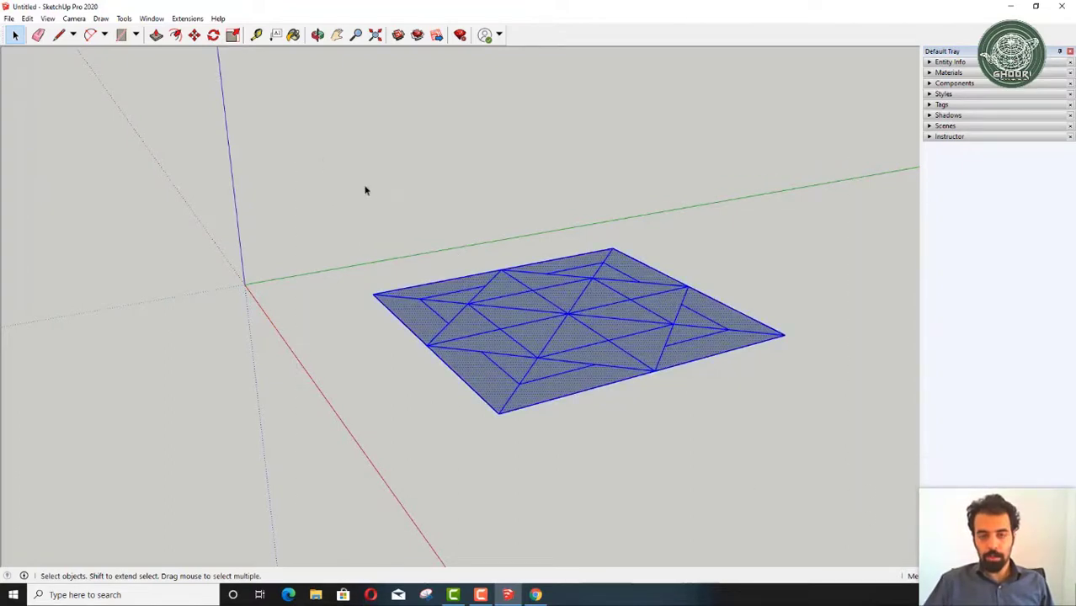
{"action": "mouse_move", "coordinate": [475, 200]}
{"action": "middle_mouse_down"}
{"action": "mouse_move", "coordinate": [490, 46]}
{"action": "mouse_move", "coordinate": [661, 348]}
{"action": "middle_mouse_up"}
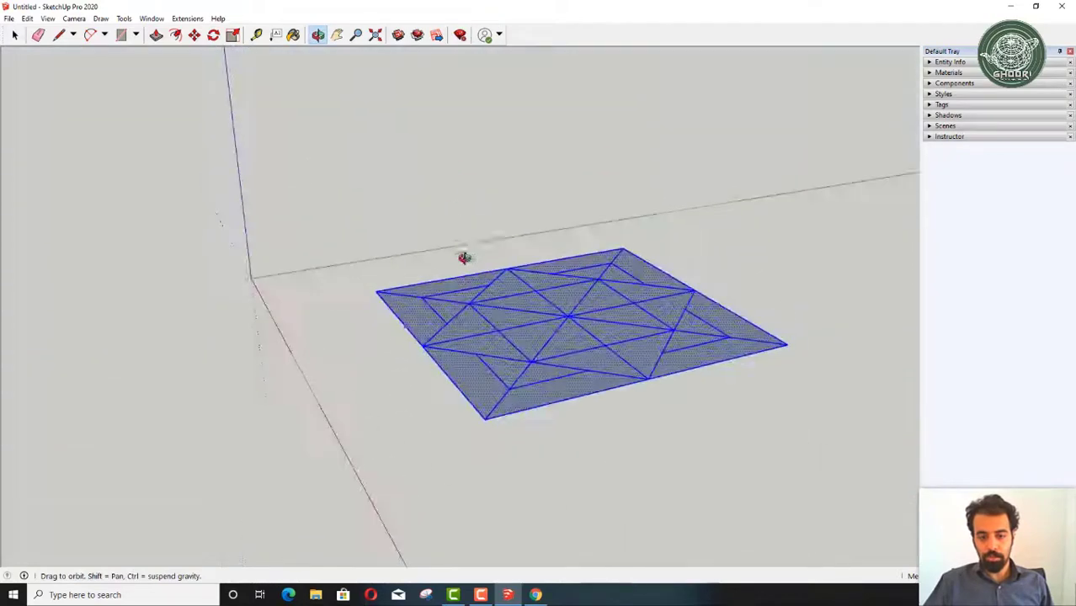
{"action": "left_click", "coordinate": [801, 468]}
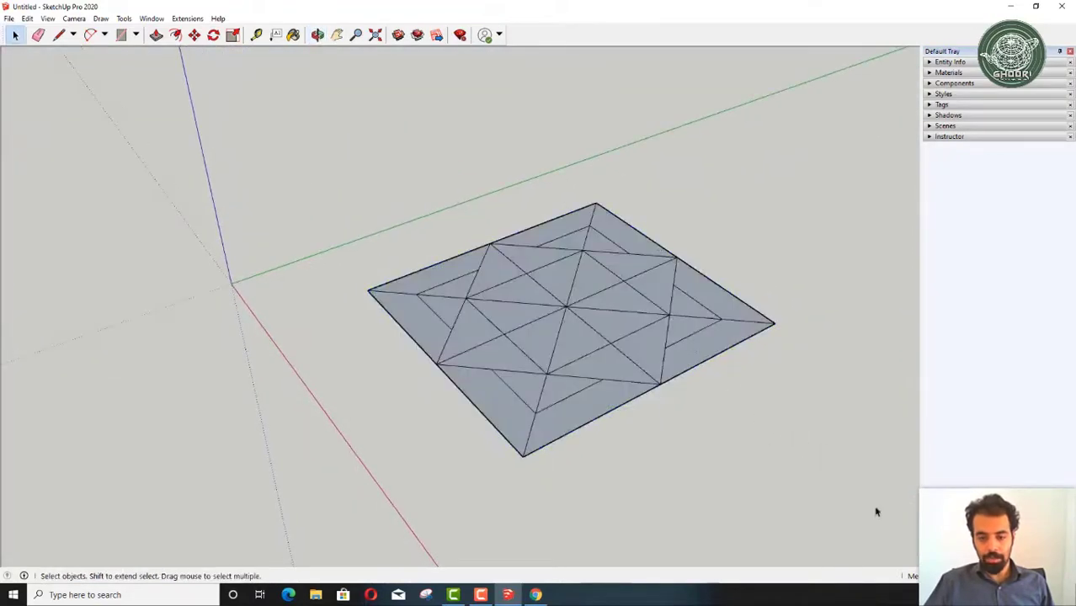
{"action": "left_click_drag", "start_coordinate": [317, 126], "coordinate": [316, 125]}
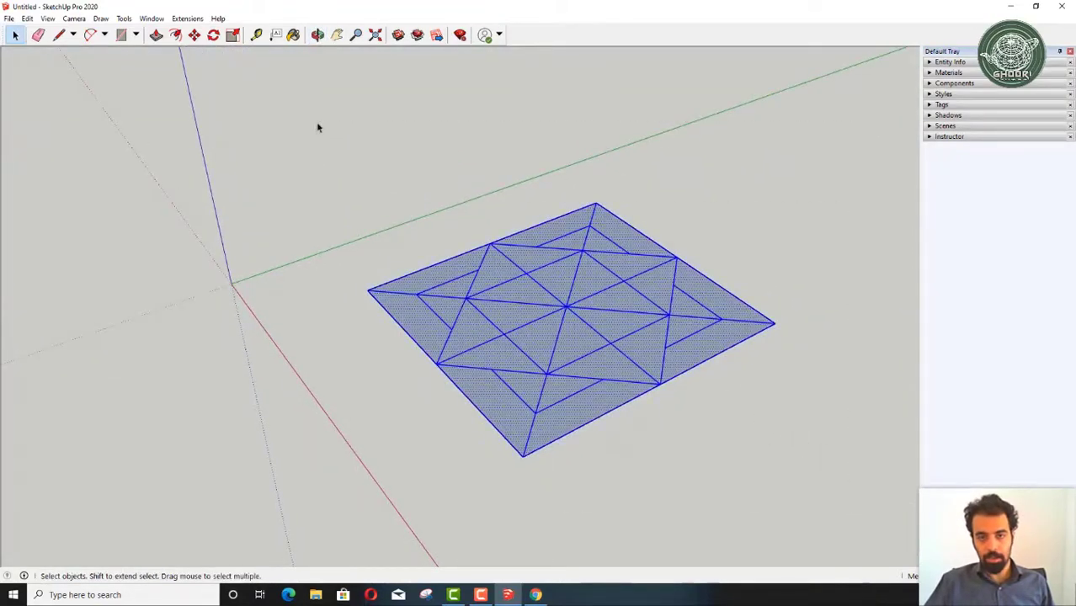
{"action": "left_click", "coordinate": [327, 134]}
{"action": "middle_click_drag", "start_coordinate": [326, 135], "coordinate": [629, 375]}
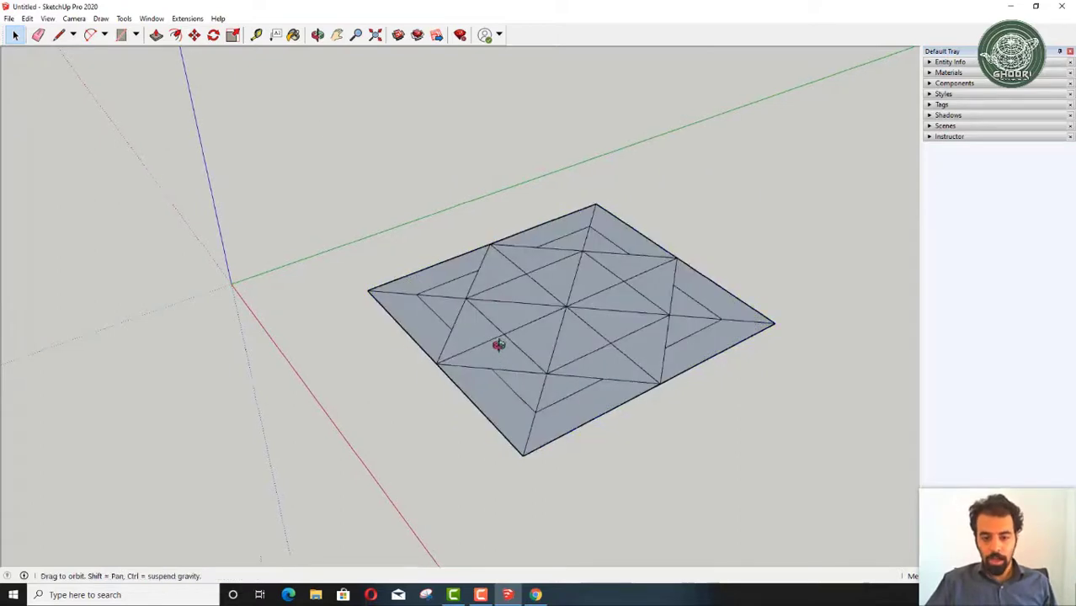
{"action": "scroll", "coordinate": [629, 374], "scroll_direction": "up", "scroll_amount": 2}
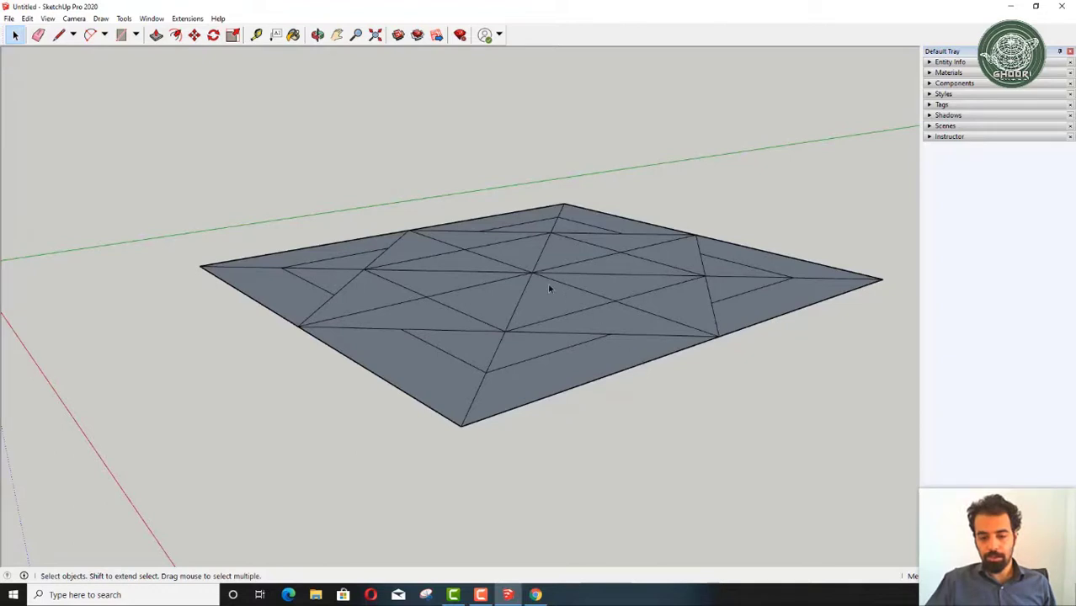
Step: From a steeper angle, box-select the entire patterned face and edges, then deselect
{"action": "middle_click_drag", "start_coordinate": [548, 289], "coordinate": [547, 336]}
{"action": "scroll", "coordinate": [547, 336], "scroll_direction": "down", "scroll_amount": 3}
{"action": "scroll", "coordinate": [555, 343], "scroll_direction": "up", "scroll_amount": 1}
{"action": "scroll", "coordinate": [557, 343], "scroll_direction": "up", "scroll_amount": 3}
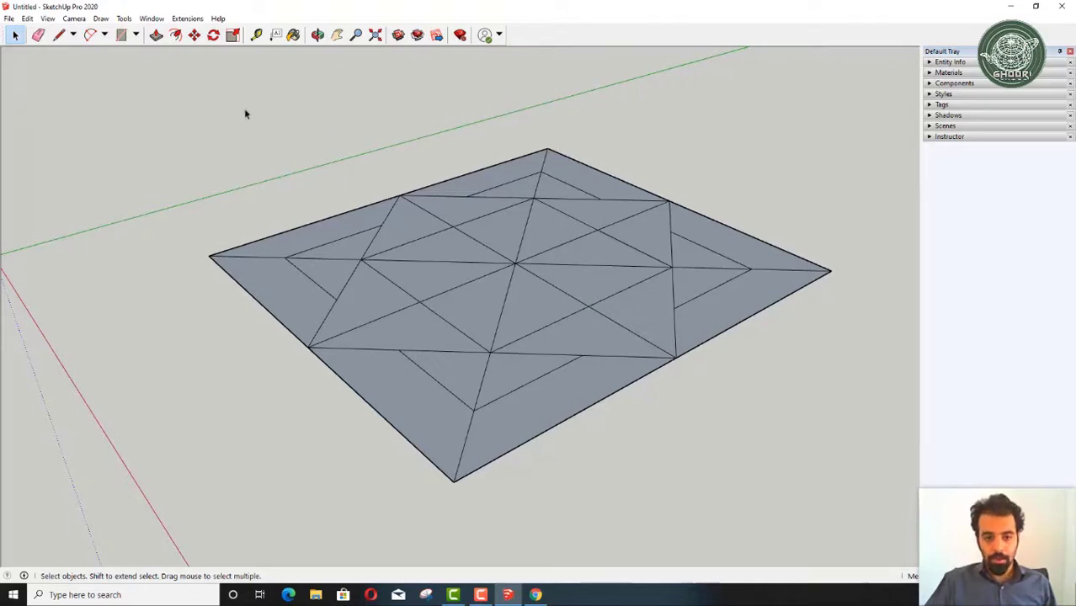
{"action": "left_click_drag", "start_coordinate": [199, 92], "coordinate": [868, 515]}
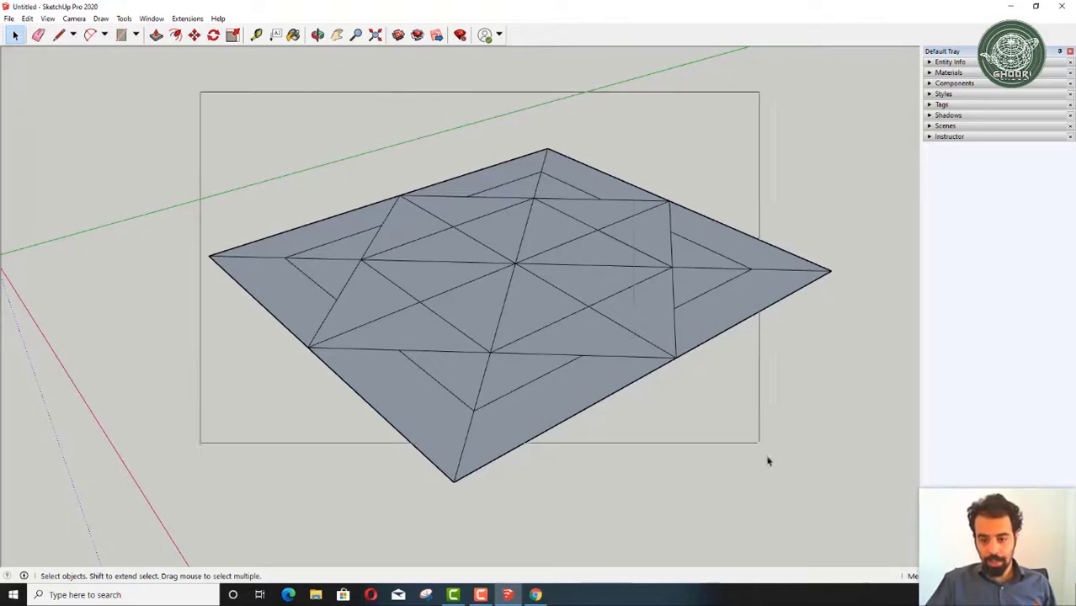
{"action": "left_click", "coordinate": [867, 498]}
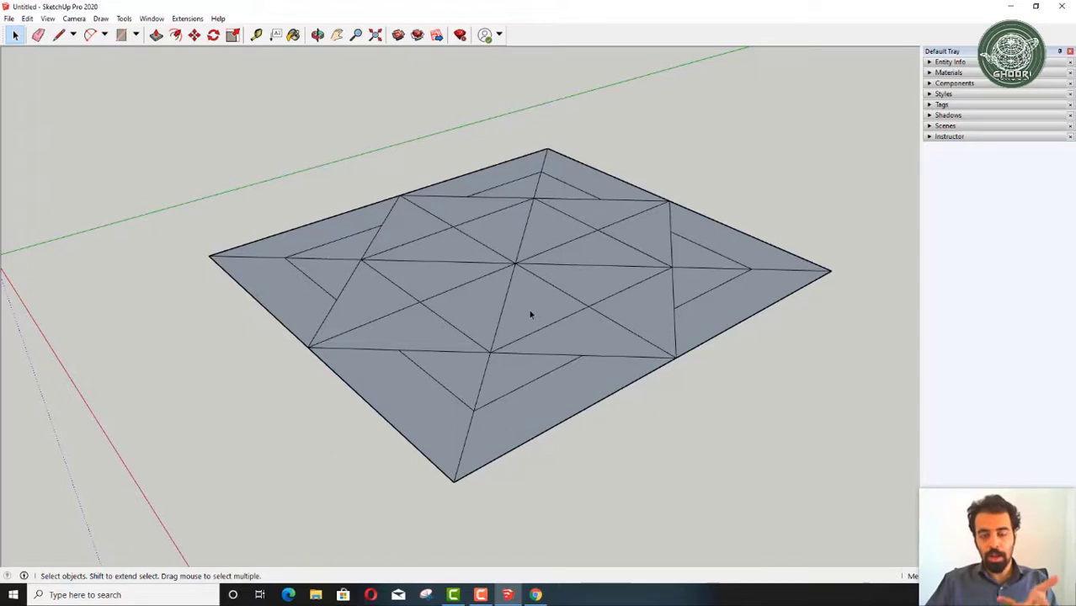
{"action": "scroll", "coordinate": [578, 303], "scroll_direction": "down", "scroll_amount": 5}
{"action": "mouse_move", "coordinate": [576, 302]}
{"action": "middle_mouse_down"}
{"action": "mouse_move", "coordinate": [562, 296]}
{"action": "mouse_move", "coordinate": [539, 312]}
{"action": "middle_mouse_up"}
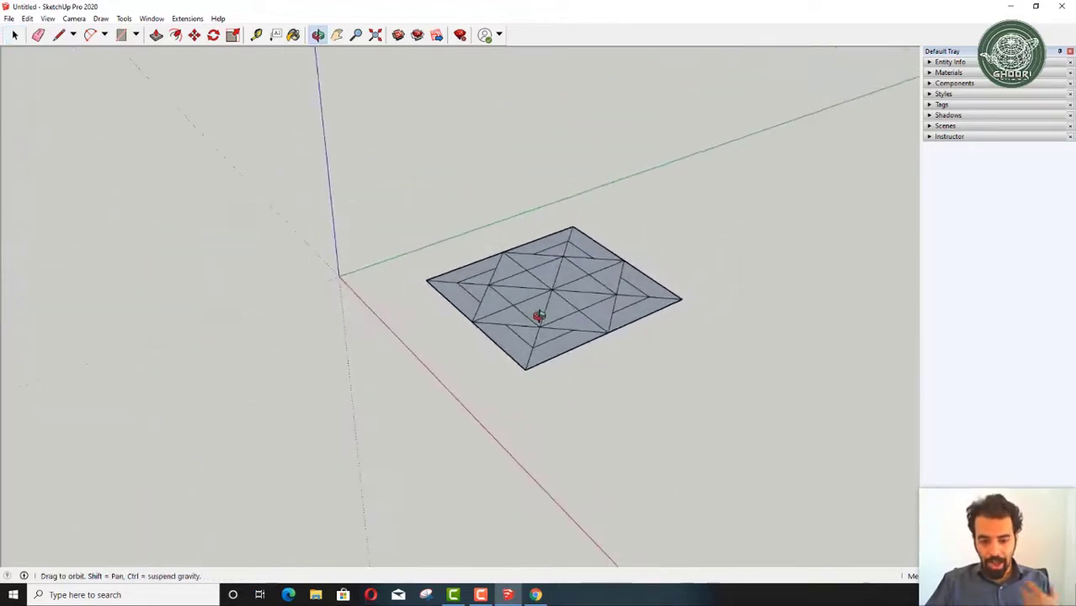
{"action": "scroll", "coordinate": [562, 330], "scroll_direction": "up", "scroll_amount": 2}
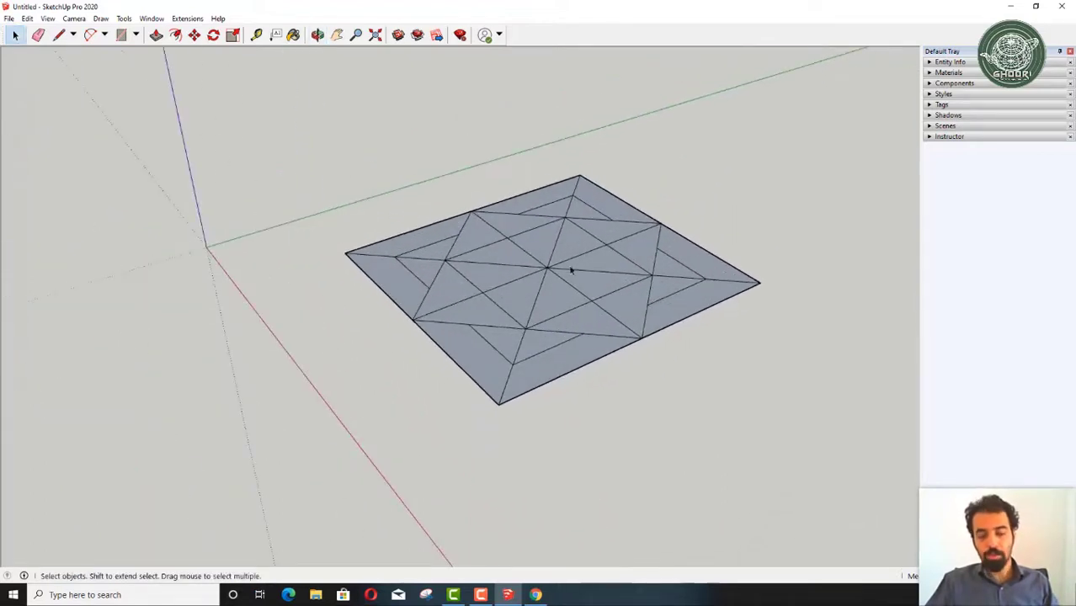
Step: Push/Pull the left-edge triangles up into a raised block of matching height
{"action": "key", "text": "p"}
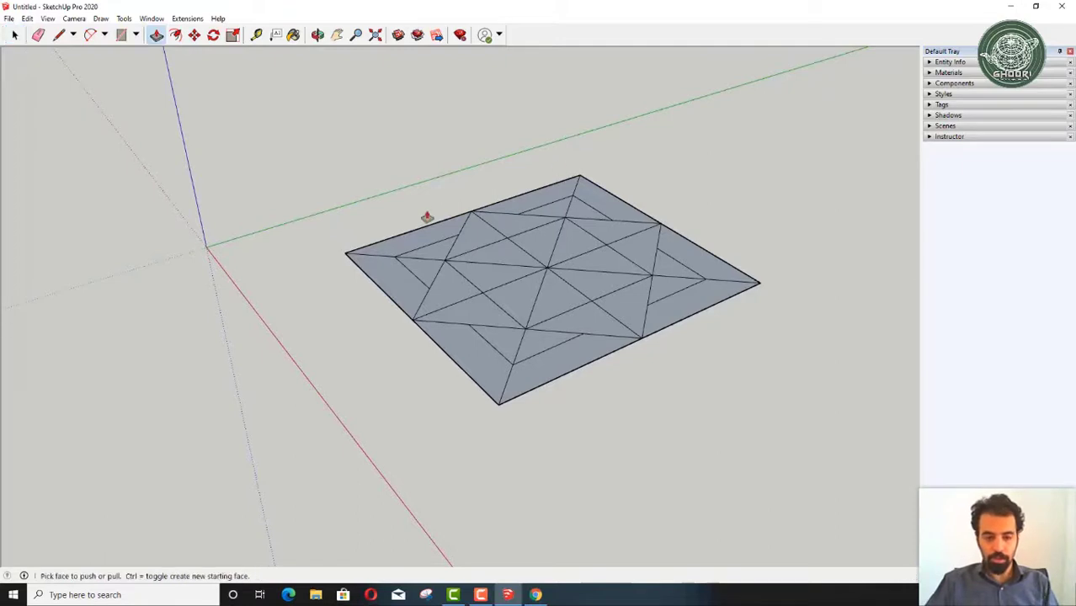
{"action": "left_click", "coordinate": [428, 220]}
{"action": "left_click", "coordinate": [413, 237]}
{"action": "double_click", "coordinate": [380, 270]}
{"action": "left_click", "coordinate": [442, 294]}
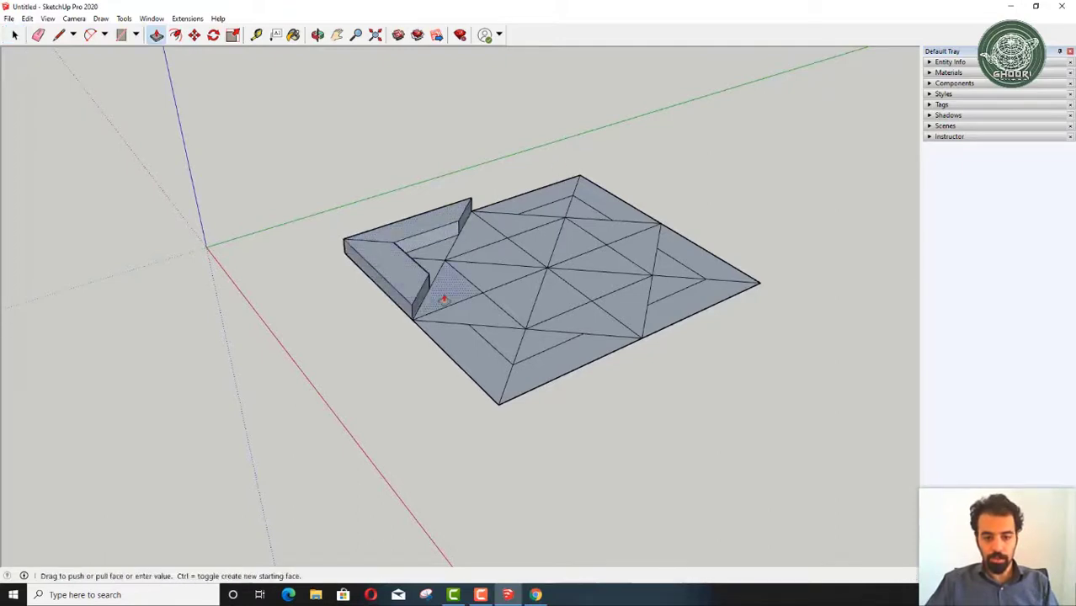
{"action": "left_click", "coordinate": [427, 255]}
{"action": "double_click", "coordinate": [421, 257]}
Step: Raise the lower-left triangle and lower faces level with the block
{"action": "left_click", "coordinate": [467, 350]}
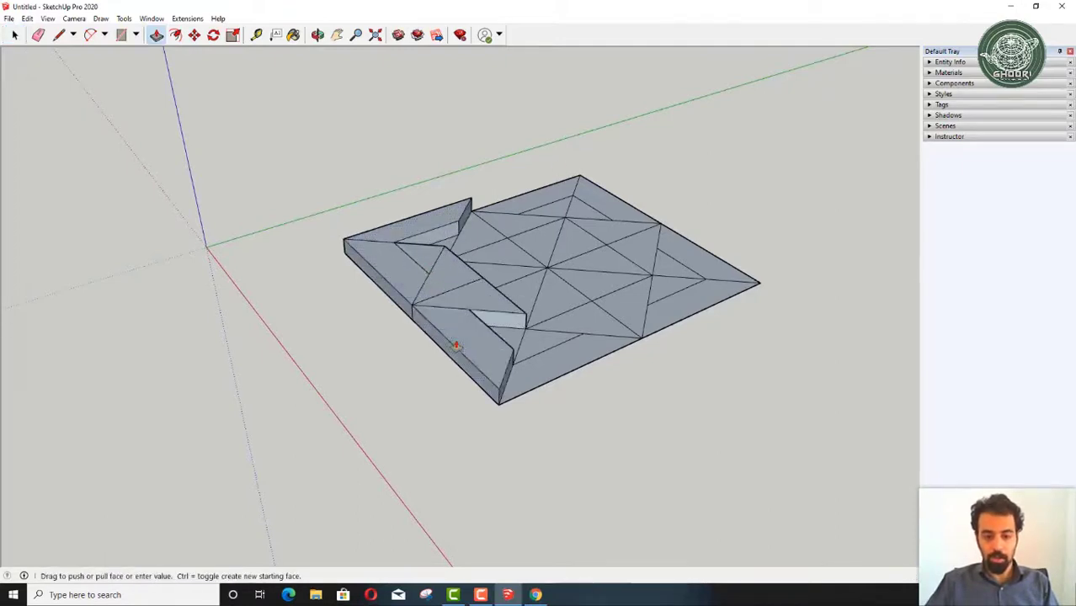
{"action": "left_click", "coordinate": [505, 341]}
{"action": "double_click", "coordinate": [549, 367]}
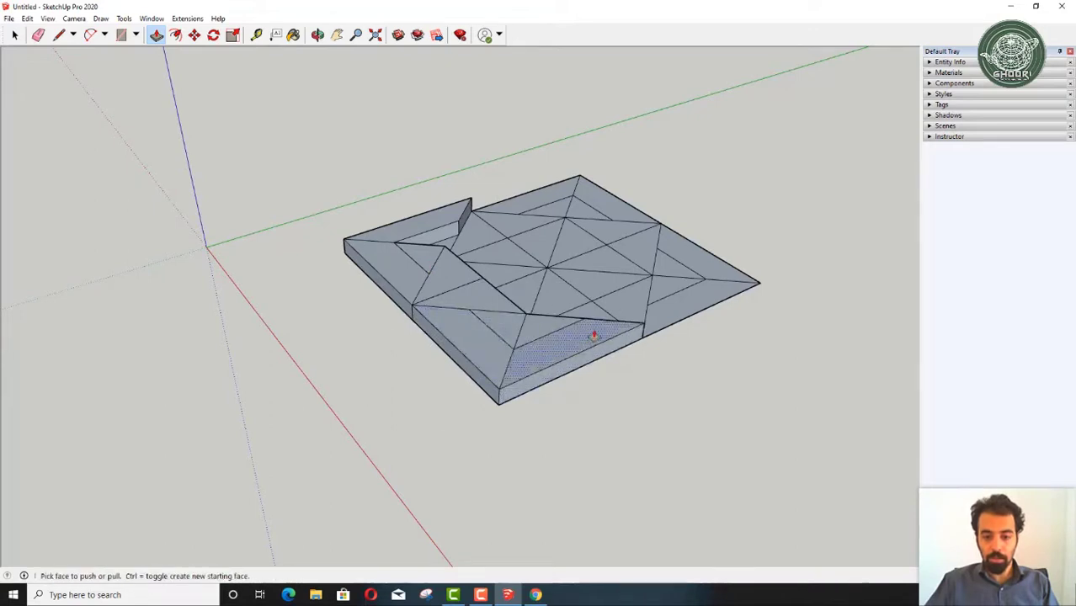
{"action": "left_click", "coordinate": [595, 332]}
{"action": "middle_click_drag", "start_coordinate": [595, 331], "coordinate": [603, 364]}
{"action": "double_click", "coordinate": [605, 355]}
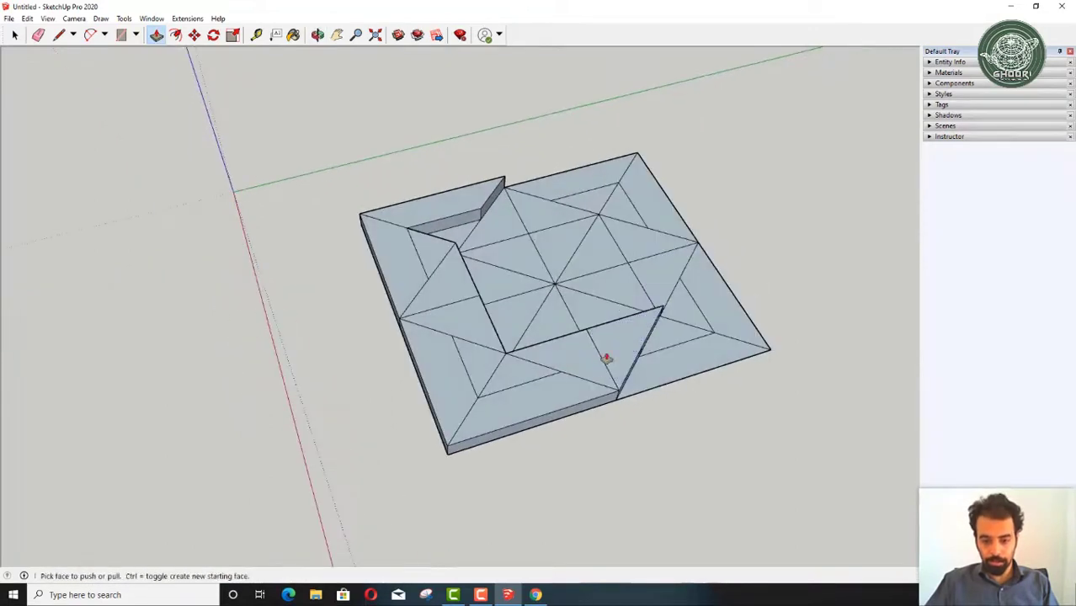
Step: Pull the remaining notch triangles up level with the block
{"action": "double_click", "coordinate": [595, 319]}
{"action": "double_click", "coordinate": [547, 329]}
{"action": "double_click", "coordinate": [516, 318]}
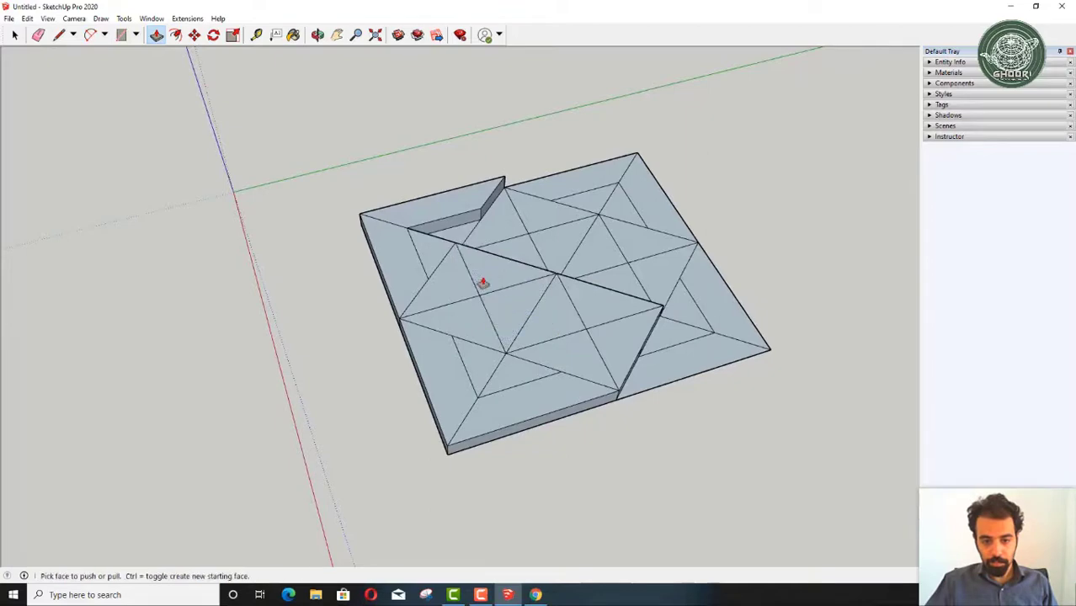
{"action": "left_click", "coordinate": [457, 240]}
{"action": "mouse_move", "coordinate": [456, 240]}
{"action": "middle_mouse_down"}
{"action": "mouse_move", "coordinate": [825, 188]}
{"action": "mouse_move", "coordinate": [641, 211]}
{"action": "middle_mouse_up"}
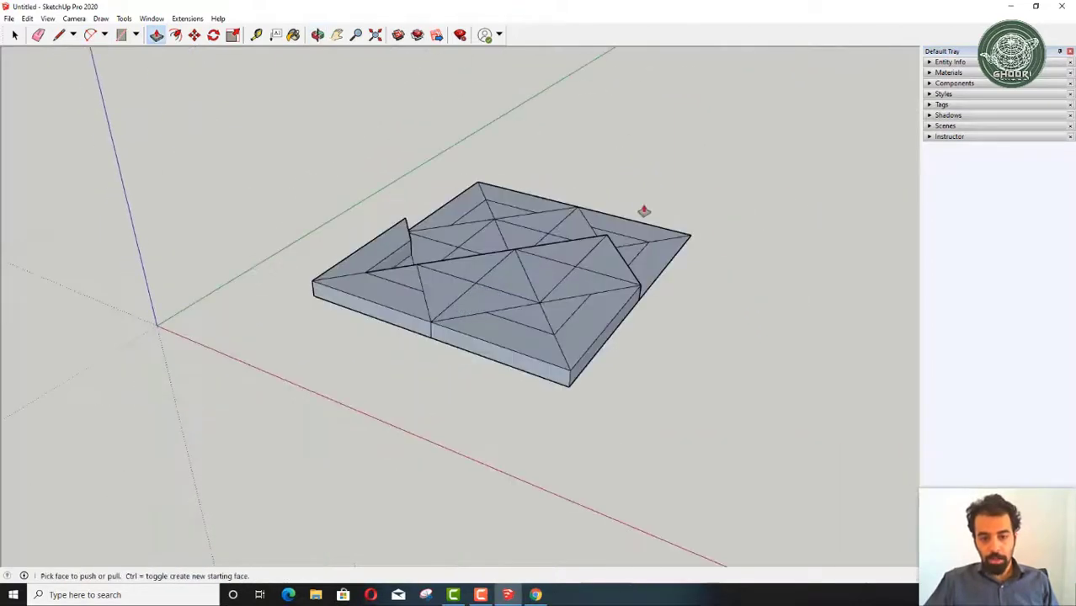
{"action": "double_click", "coordinate": [596, 232]}
{"action": "double_click", "coordinate": [590, 237]}
Step: Undo and redo the raised pieces, ending with the right-side raises undone
{"action": "key", "text": "ctrl+z"}
{"action": "key", "text": "ctrl+z"}
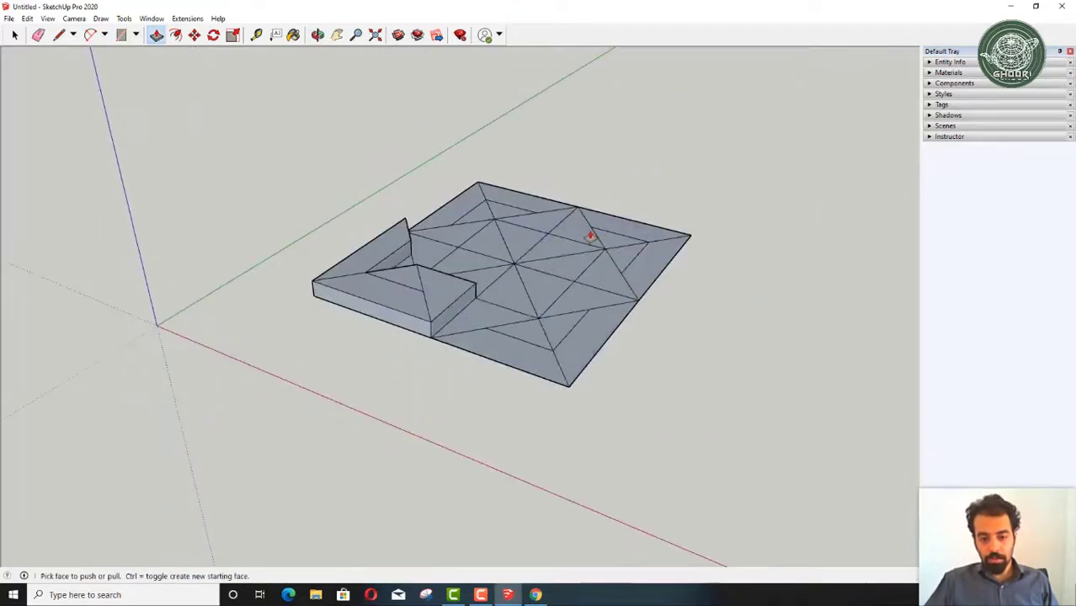
{"action": "key", "text": "ctrl+z"}
{"action": "key", "text": "ctrl+z"}
{"action": "key", "text": "ctrl+z"}
{"action": "key", "text": "ctrl+z"}
{"action": "key", "text": "space"}
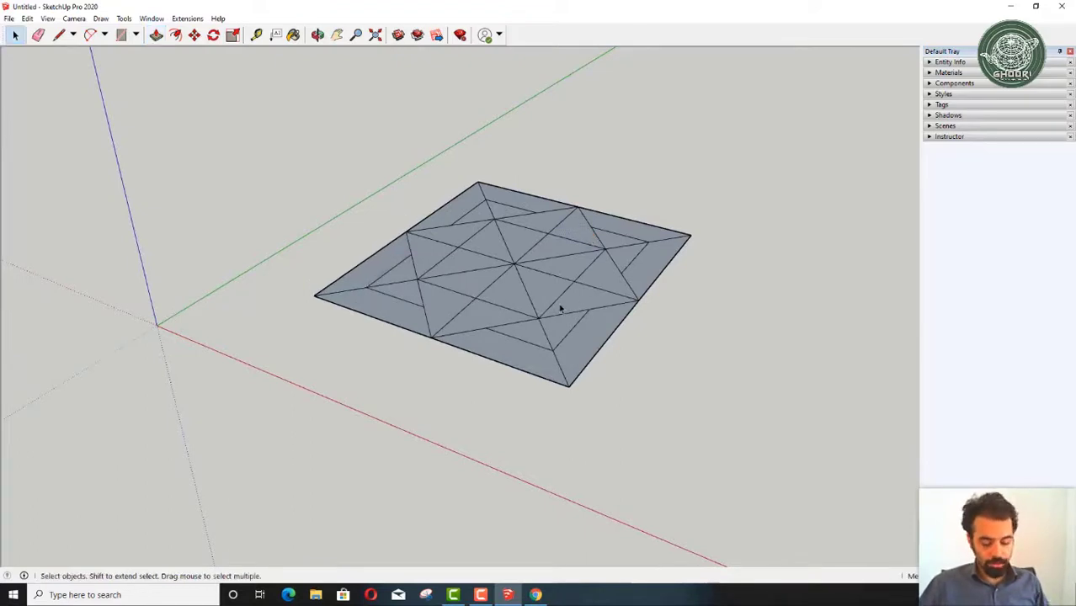
{"action": "key", "text": "ctrl+y"}
{"action": "key", "text": "ctrl+y"}
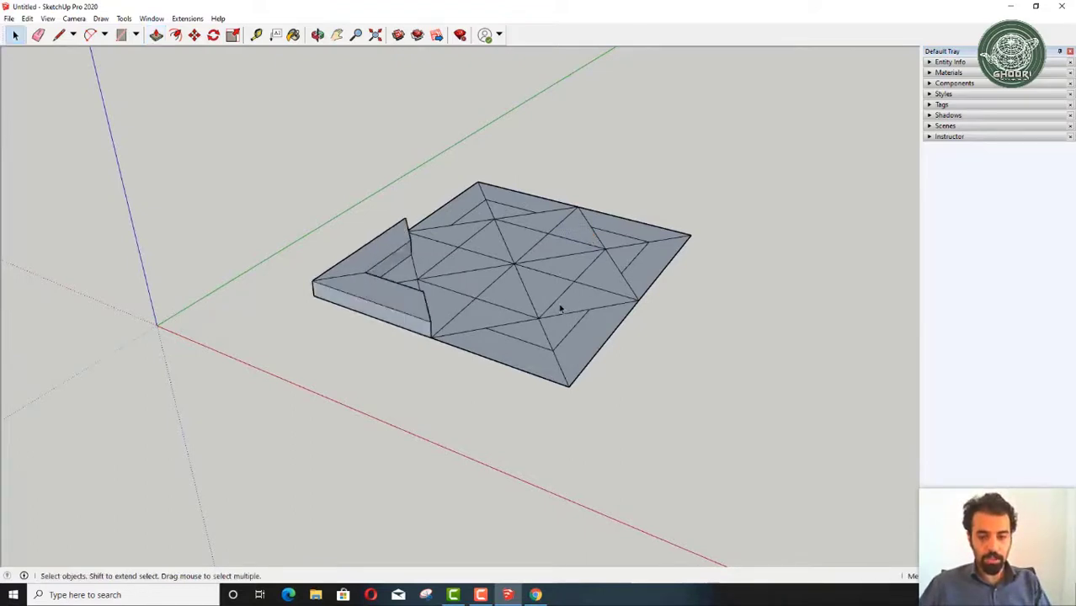
{"action": "key", "text": "ctrl+y"}
{"action": "key", "text": "ctrl+y"}
{"action": "key", "text": "ctrl+y"}
{"action": "key", "text": "ctrl+y"}
{"action": "key", "text": "ctrl+y"}
{"action": "key", "text": "ctrl+y"}
{"action": "key", "text": "ctrl+z"}
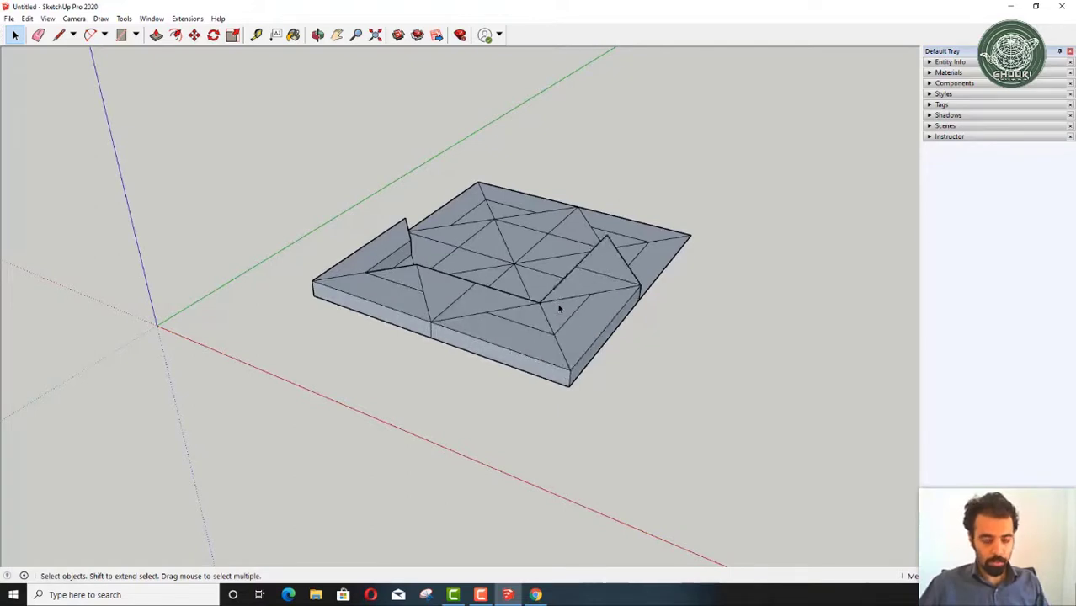
{"action": "key", "text": "ctrl+z"}
{"action": "key", "text": "ctrl+z"}
{"action": "key", "text": "ctrl+z"}
{"action": "key", "text": "ctrl+z"}
{"action": "key", "text": "ctrl+z"}
{"action": "key", "text": "ctrl+z"}
{"action": "key", "text": "ctrl+z"}
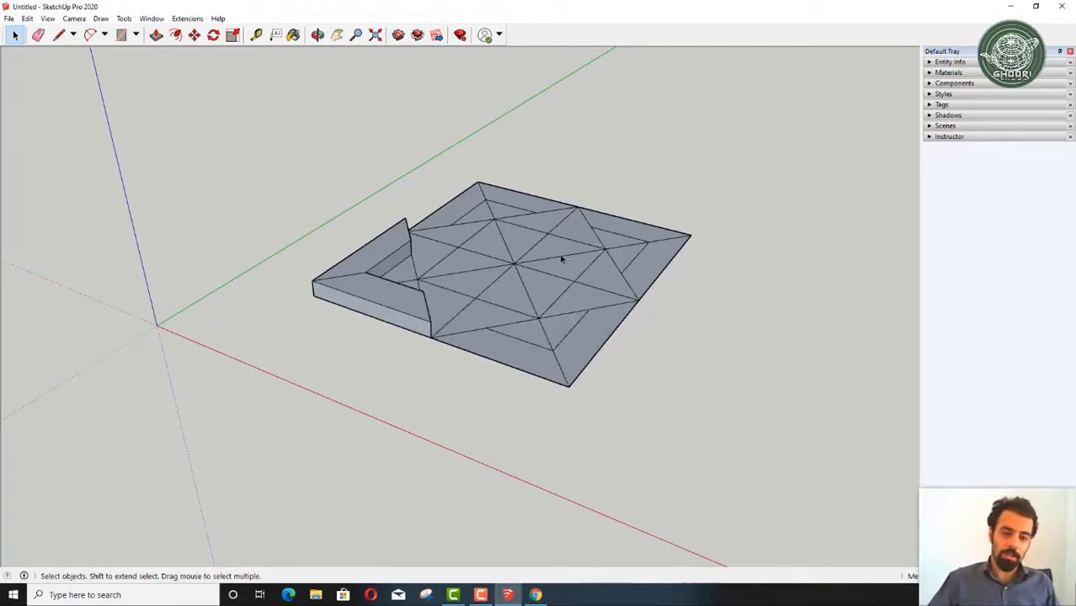
{"action": "key", "text": "ctrl+z"}
{"action": "key", "text": "ctrl+z"}
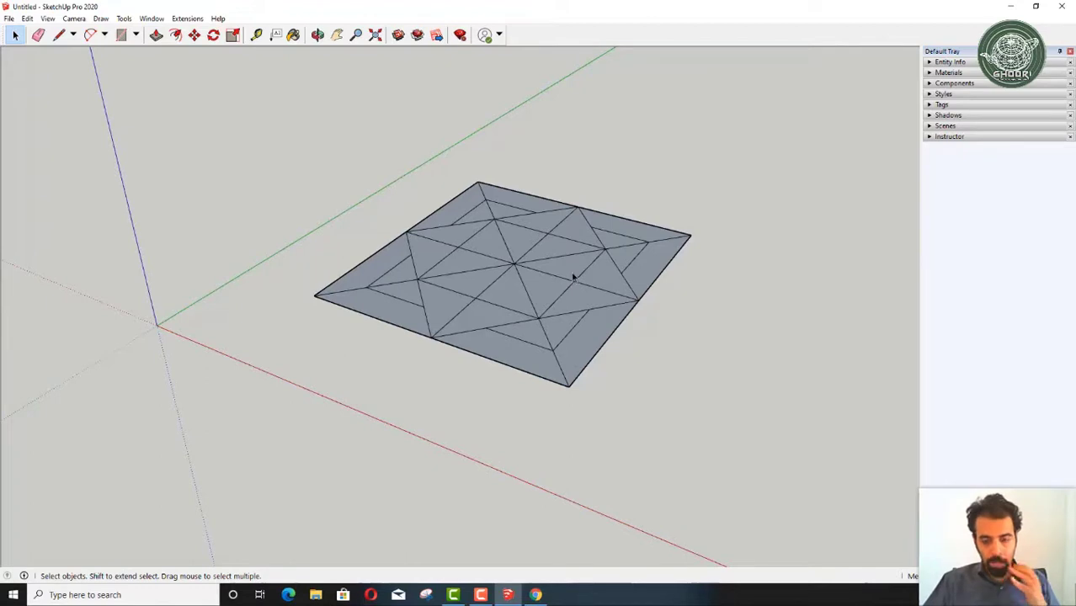
Step: Draw a vertical line up from the plate's left corner for the wall
{"action": "mouse_move", "coordinate": [553, 283]}
{"action": "middle_mouse_down"}
{"action": "mouse_move", "coordinate": [487, 329]}
{"action": "mouse_move", "coordinate": [487, 353]}
{"action": "mouse_move", "coordinate": [451, 269]}
{"action": "middle_mouse_up"}
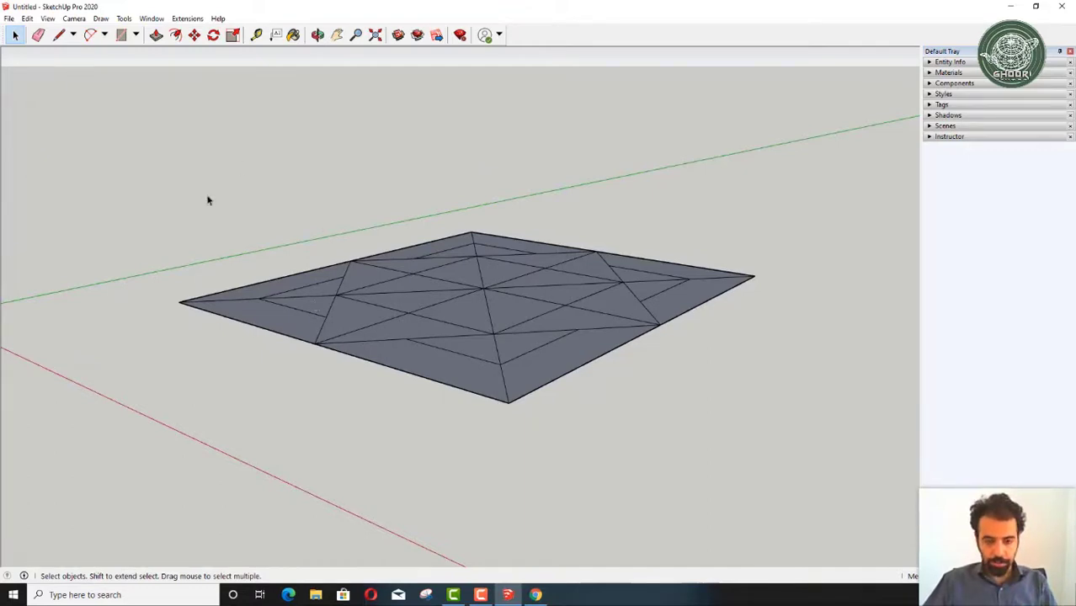
{"action": "key", "text": "l"}
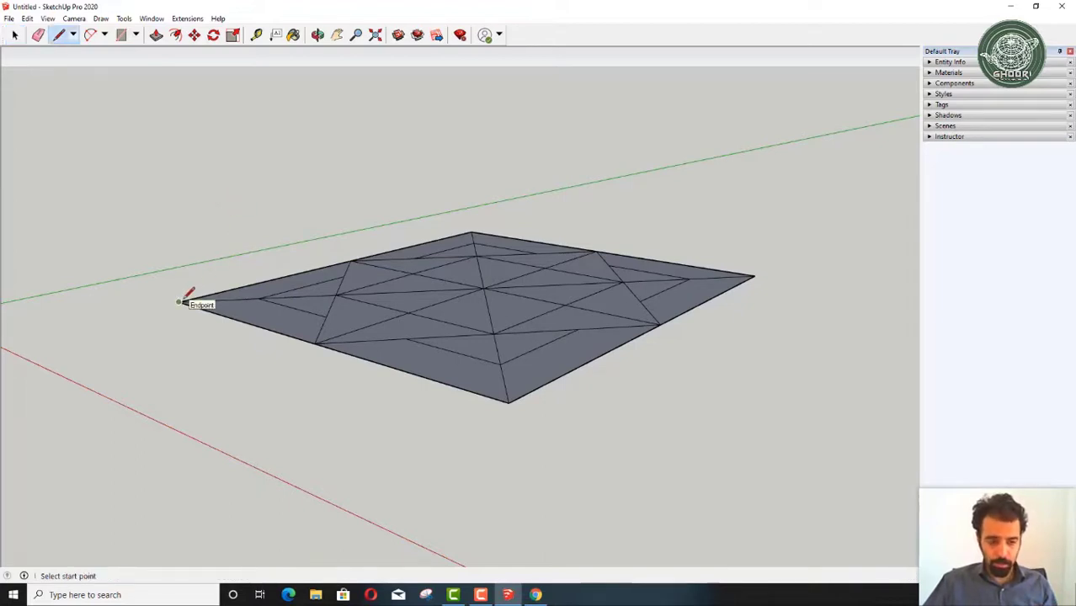
{"action": "left_click", "coordinate": [179, 301]}
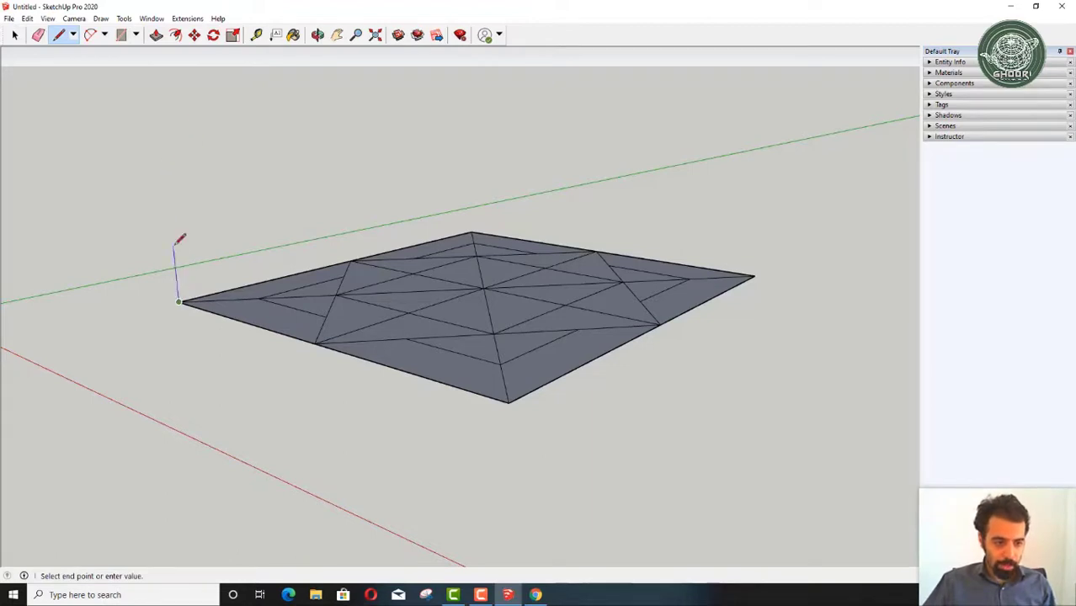
{"action": "mouse_move", "coordinate": [187, 257]}
{"action": "middle_mouse_down"}
{"action": "mouse_move", "coordinate": [132, 137]}
{"action": "mouse_move", "coordinate": [2, 135]}
{"action": "mouse_move", "coordinate": [17, 143]}
{"action": "middle_mouse_up"}
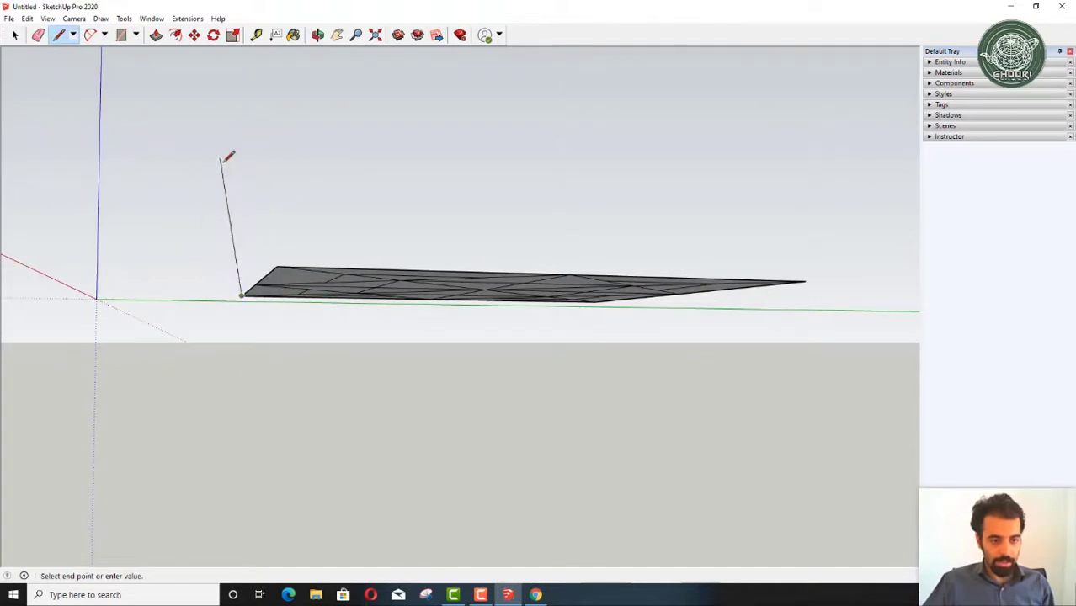
{"action": "mouse_move", "coordinate": [243, 217]}
{"action": "middle_mouse_down"}
{"action": "mouse_move", "coordinate": [257, 186]}
{"action": "mouse_move", "coordinate": [247, 186]}
{"action": "middle_mouse_up"}
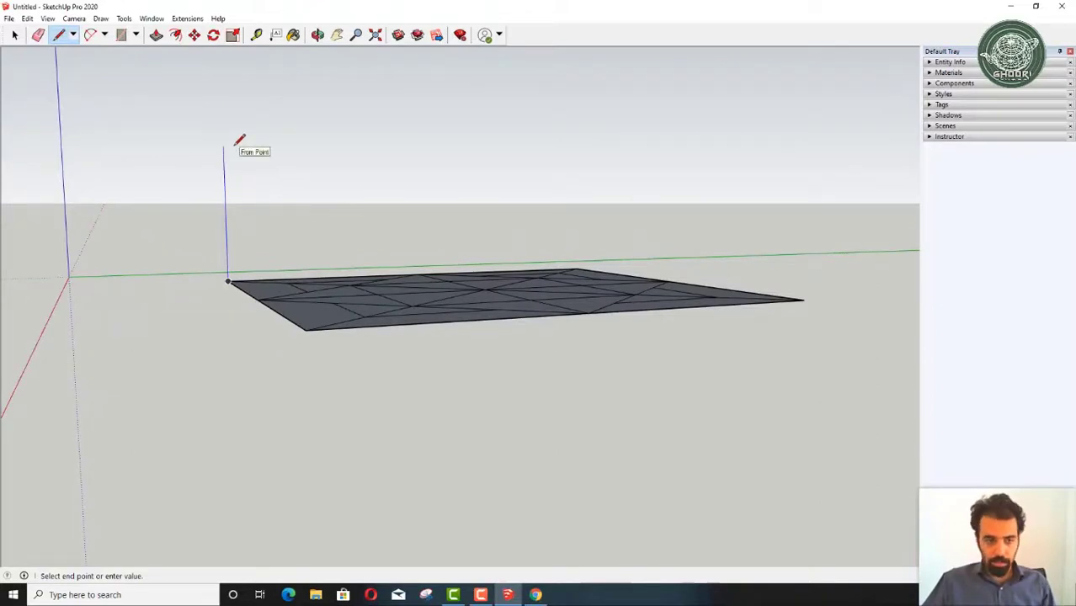
{"action": "left_click", "coordinate": [235, 145]}
Step: Add the wall's top edge and closing vertical edge, then erase the top overhang
{"action": "middle_click_drag", "start_coordinate": [471, 167], "coordinate": [521, 164]}
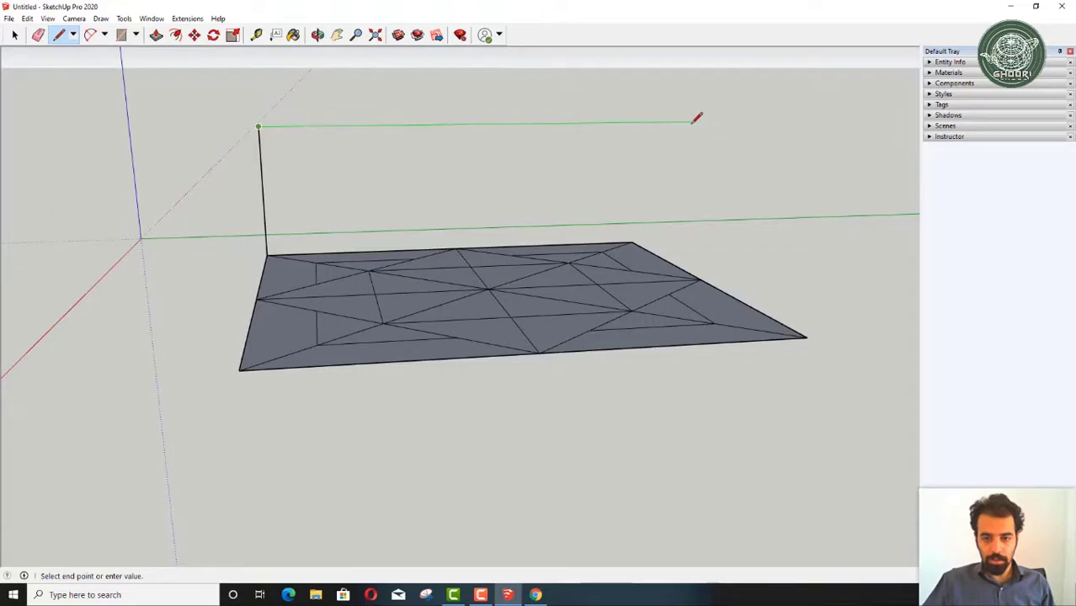
{"action": "left_click", "coordinate": [678, 122]}
{"action": "key", "text": "Escape"}
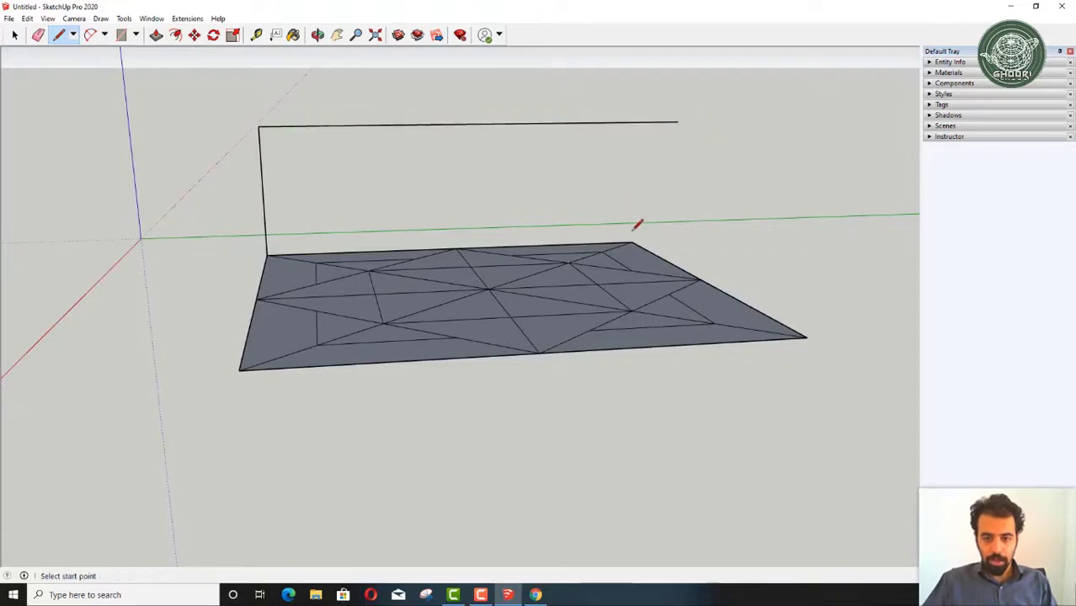
{"action": "left_click", "coordinate": [631, 243]}
{"action": "left_click", "coordinate": [641, 65]}
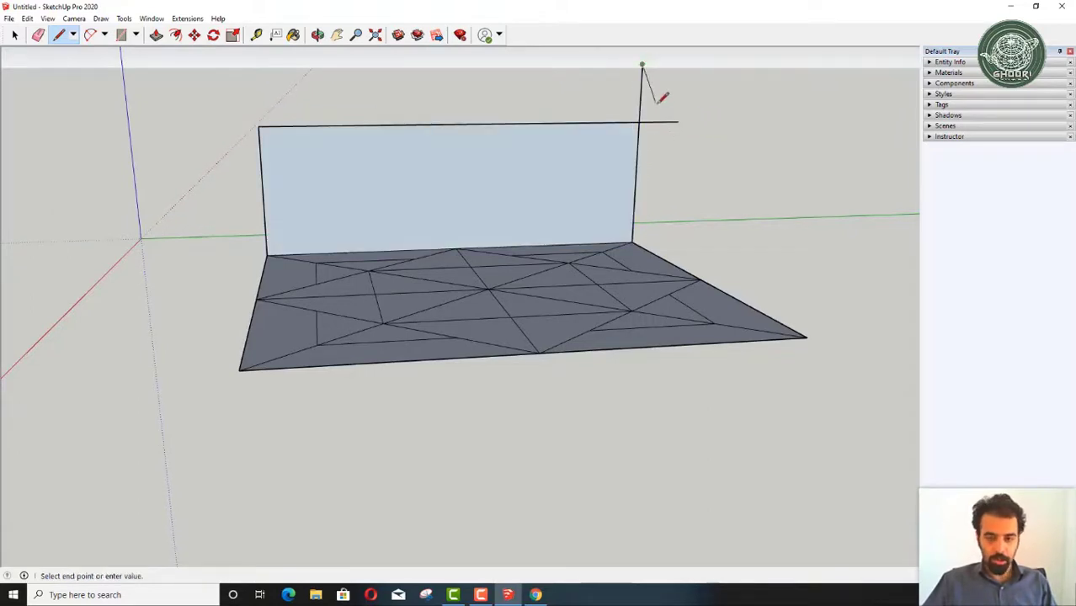
{"action": "key", "text": "e"}
{"action": "left_click_drag", "start_coordinate": [680, 133], "coordinate": [672, 112]}
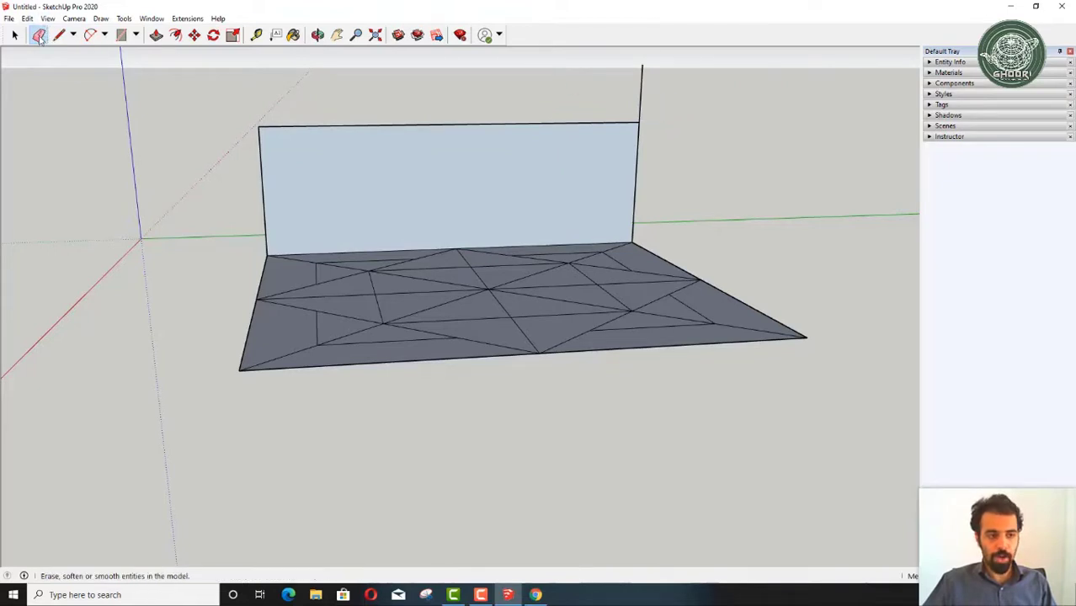
Step: Erase the stub above the wall's right corner, undoing an accidental top-edge erase
{"action": "left_click_drag", "start_coordinate": [606, 108], "coordinate": [714, 105]}
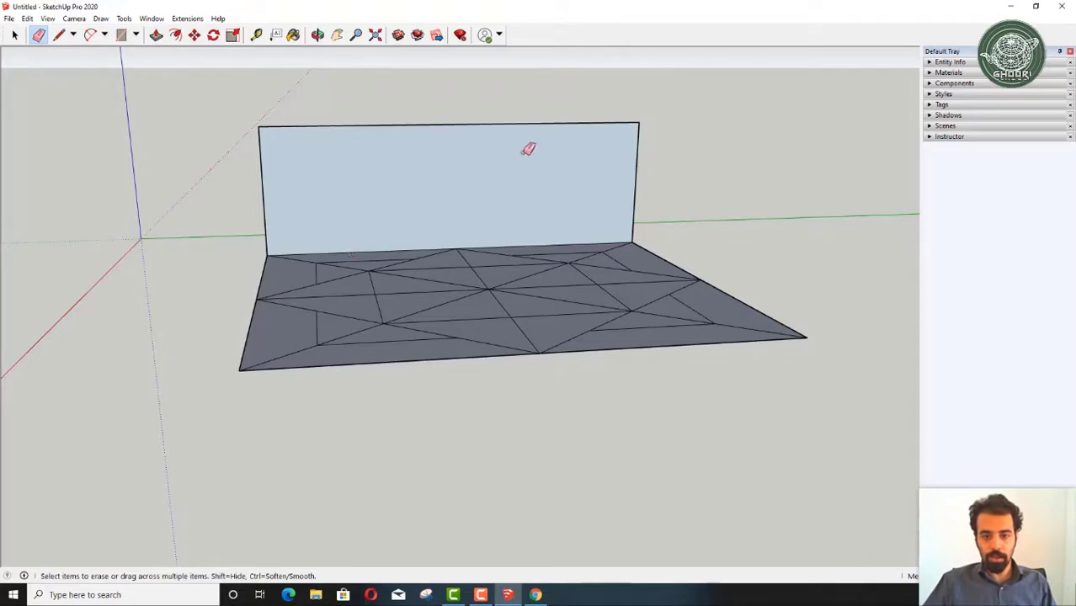
{"action": "left_click", "coordinate": [522, 125]}
{"action": "key", "text": "ctrl+z"}
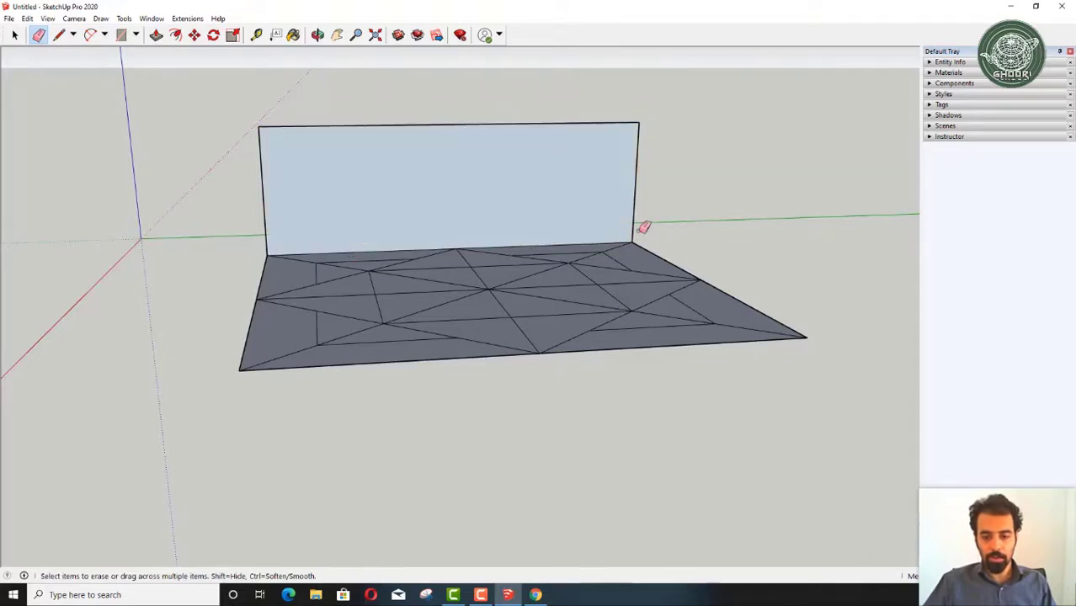
{"action": "key", "text": "space"}
Step: Select and delete the wall face, then restore it with undo
{"action": "left_click", "coordinate": [448, 173]}
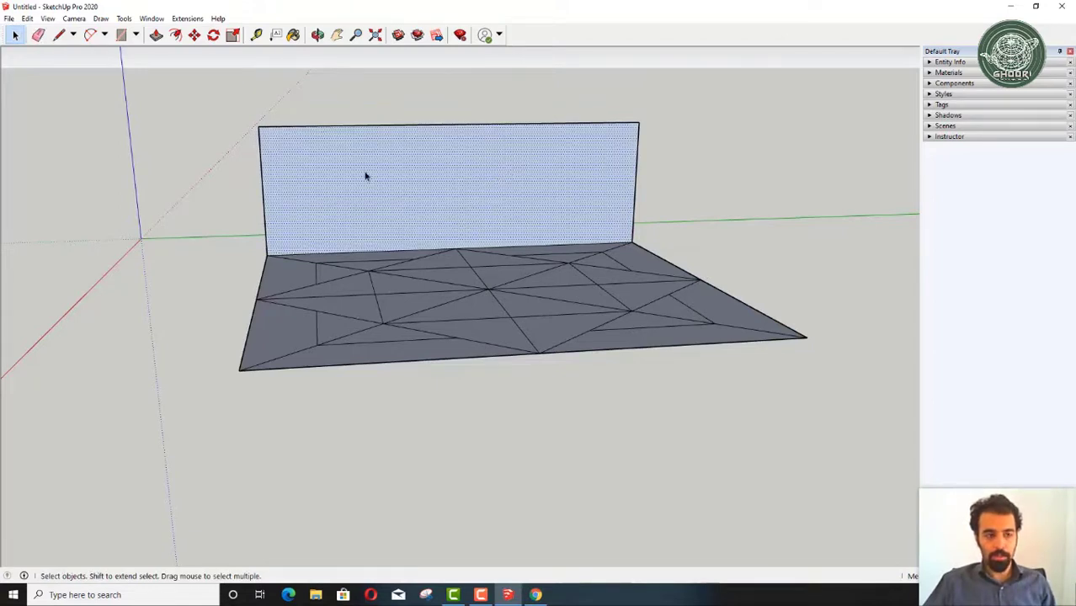
{"action": "key", "text": "e"}
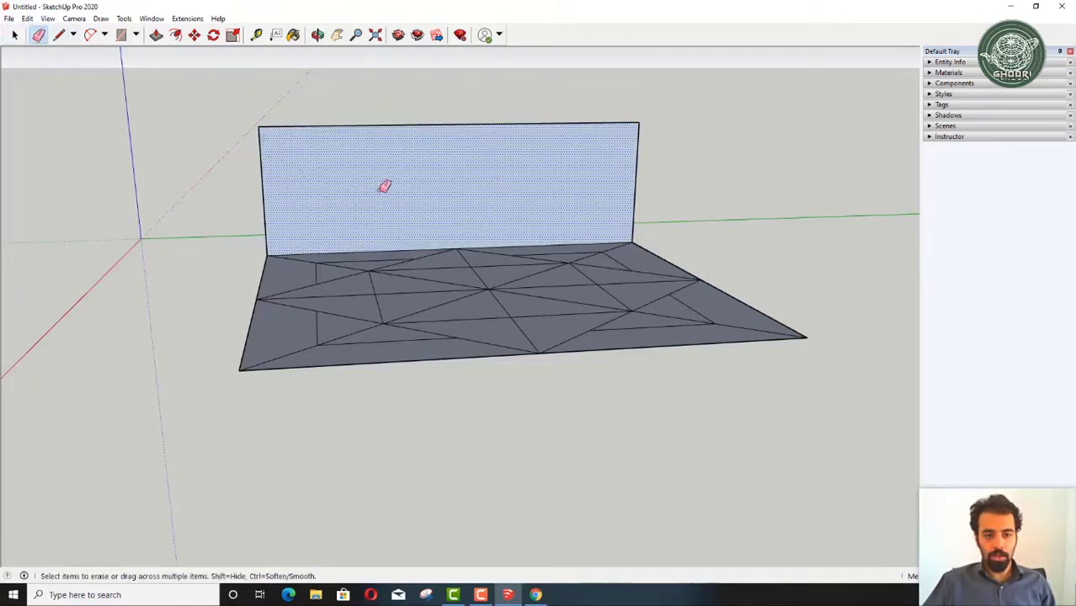
{"action": "key", "text": "space"}
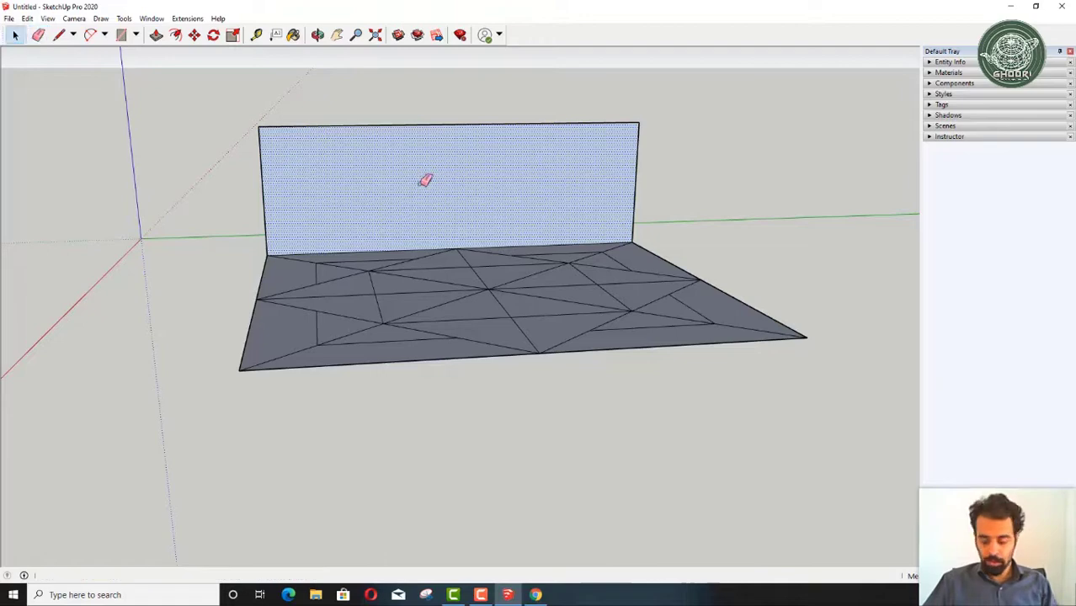
{"action": "key", "text": "Delete"}
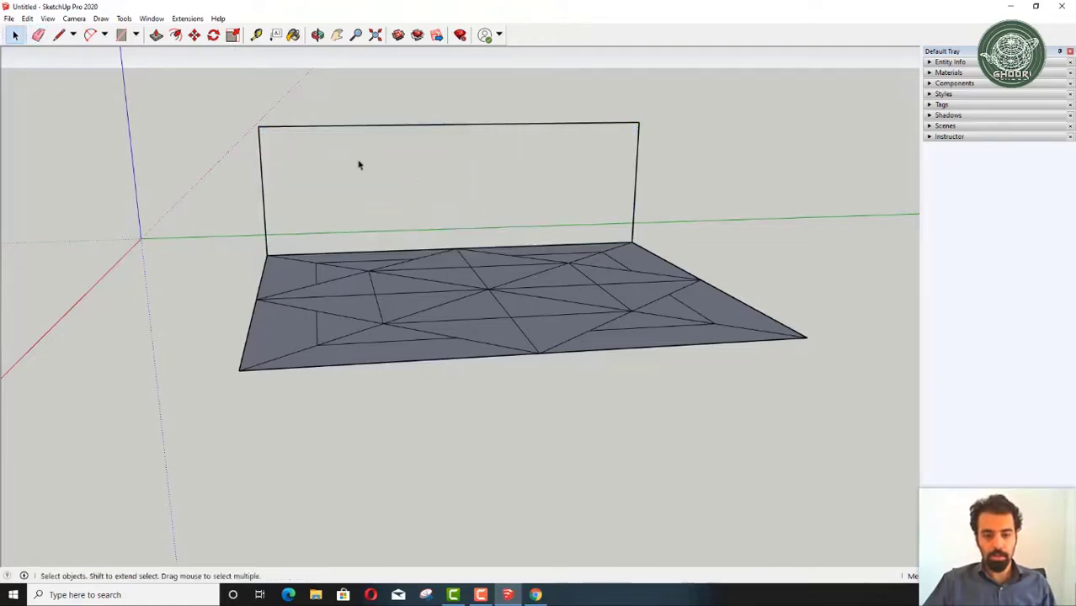
{"action": "mouse_move", "coordinate": [358, 163]}
{"action": "middle_mouse_down"}
{"action": "mouse_move", "coordinate": [775, 221]}
{"action": "mouse_move", "coordinate": [481, 233]}
{"action": "mouse_move", "coordinate": [733, 233]}
{"action": "mouse_move", "coordinate": [471, 135]}
{"action": "mouse_move", "coordinate": [213, 142]}
{"action": "mouse_move", "coordinate": [368, 172]}
{"action": "mouse_move", "coordinate": [427, 345]}
{"action": "mouse_move", "coordinate": [775, 280]}
{"action": "mouse_move", "coordinate": [229, 242]}
{"action": "mouse_move", "coordinate": [343, 240]}
{"action": "mouse_move", "coordinate": [453, 355]}
{"action": "middle_mouse_up"}
{"action": "key", "text": "ctrl+z"}
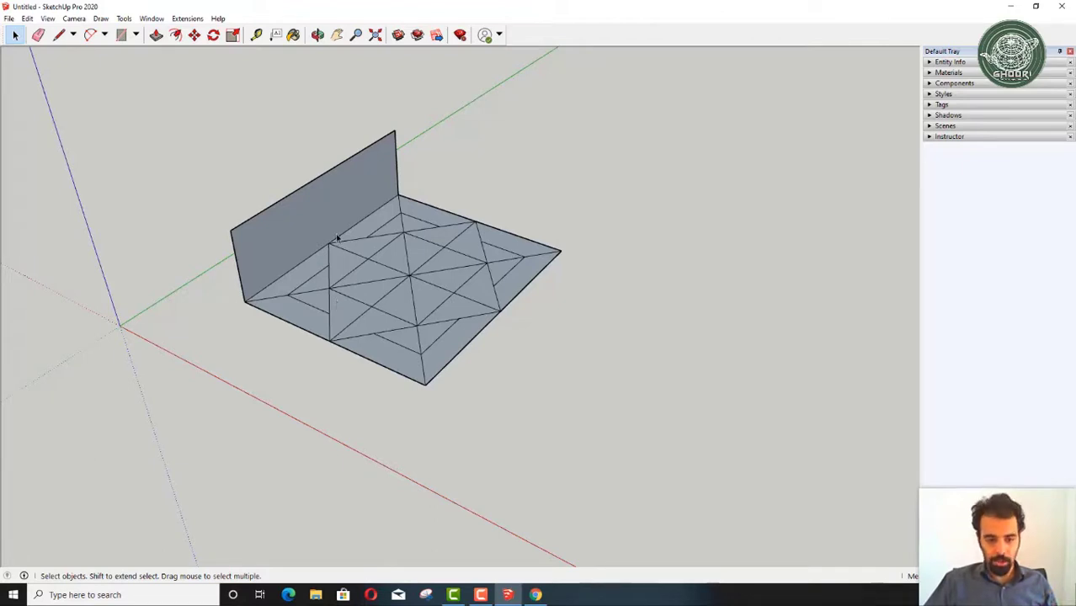
Step: Draw a small notch shape on the wall's top edge
{"action": "scroll", "coordinate": [324, 217], "scroll_direction": "up", "scroll_amount": 3}
{"action": "scroll", "coordinate": [295, 240], "scroll_direction": "up", "scroll_amount": 1}
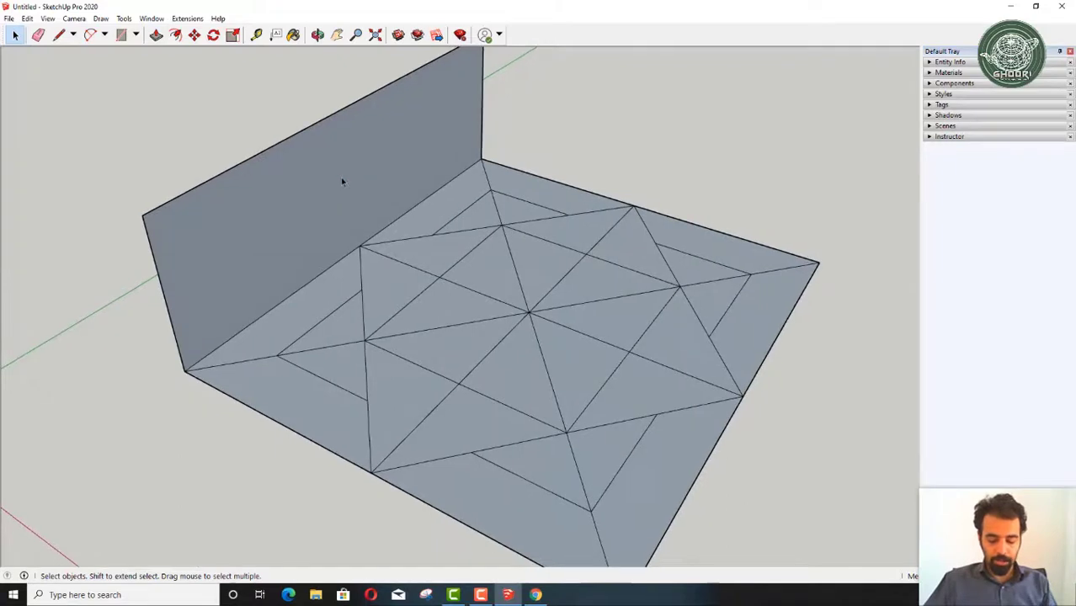
{"action": "key", "text": "l"}
{"action": "left_click", "coordinate": [295, 134]}
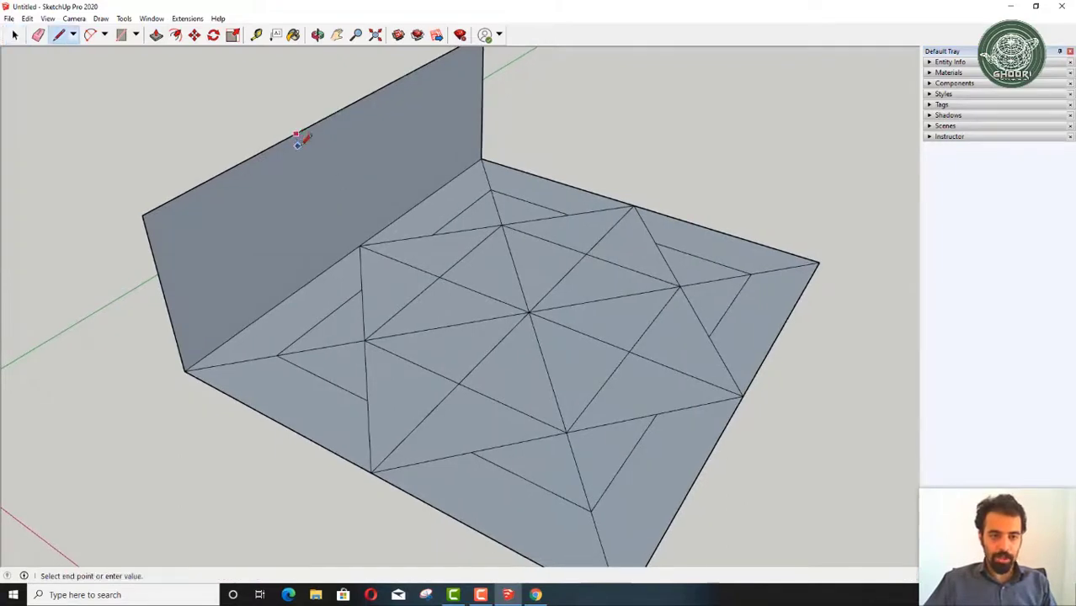
{"action": "scroll", "coordinate": [297, 139], "scroll_direction": "up", "scroll_amount": 2}
{"action": "scroll", "coordinate": [296, 132], "scroll_direction": "up", "scroll_amount": 1}
{"action": "left_click", "coordinate": [292, 144]}
{"action": "left_click", "coordinate": [322, 130]}
{"action": "left_click", "coordinate": [320, 93]}
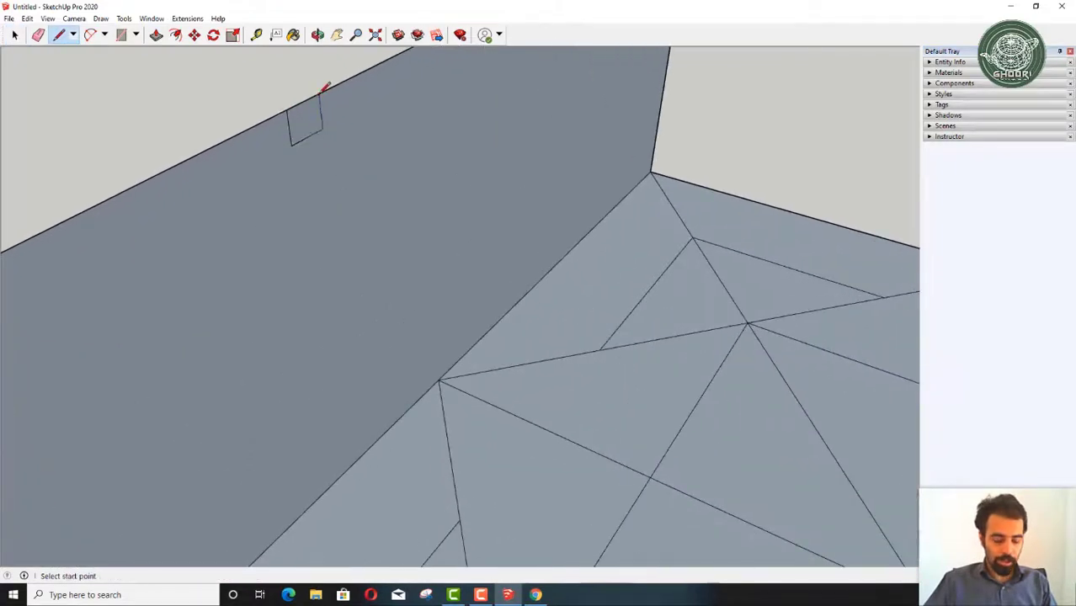
Step: Erase the notch's bottom and both vertical segments
{"action": "key", "text": "e"}
{"action": "left_click", "coordinate": [306, 137]}
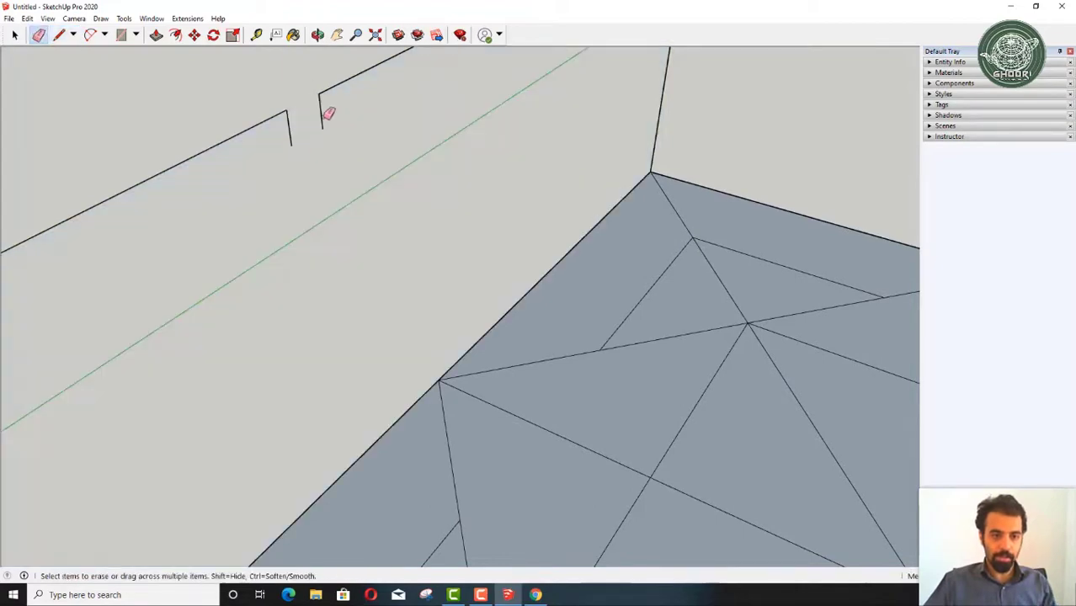
{"action": "left_click", "coordinate": [321, 114]}
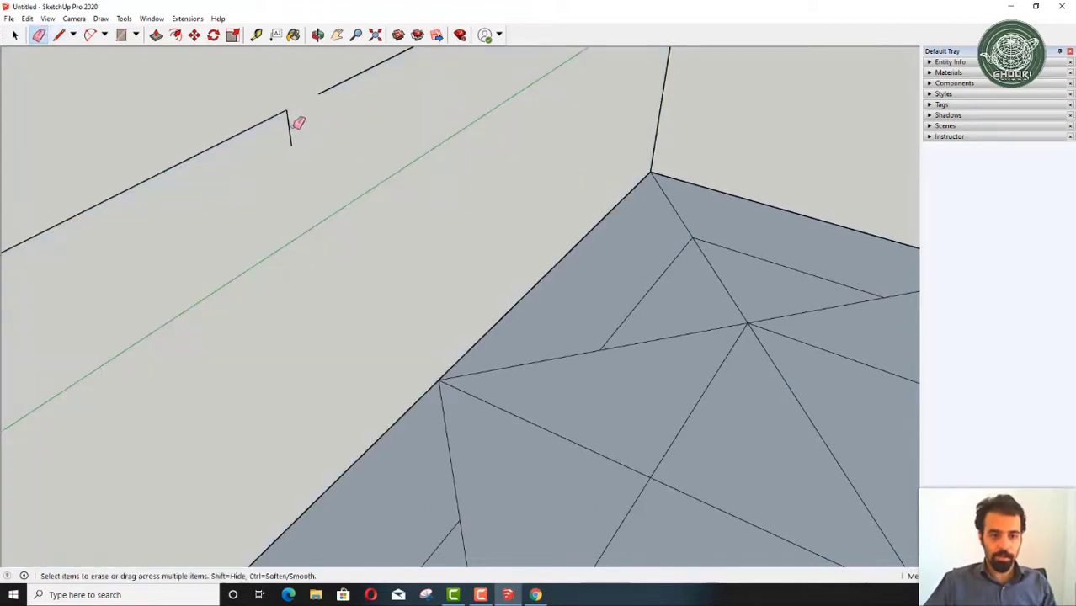
{"action": "left_click", "coordinate": [291, 126]}
{"action": "scroll", "coordinate": [360, 199], "scroll_direction": "down", "scroll_amount": 2}
{"action": "scroll", "coordinate": [360, 199], "scroll_direction": "down", "scroll_amount": 2}
{"action": "mouse_move", "coordinate": [343, 199]}
{"action": "middle_mouse_down"}
{"action": "mouse_move", "coordinate": [468, 168]}
{"action": "mouse_move", "coordinate": [480, 106]}
{"action": "mouse_move", "coordinate": [513, 144]}
{"action": "middle_mouse_up"}
Step: Select the triangular floor face beside the wall
{"action": "key", "text": "space"}
{"action": "scroll", "coordinate": [351, 174], "scroll_direction": "up", "scroll_amount": 2}
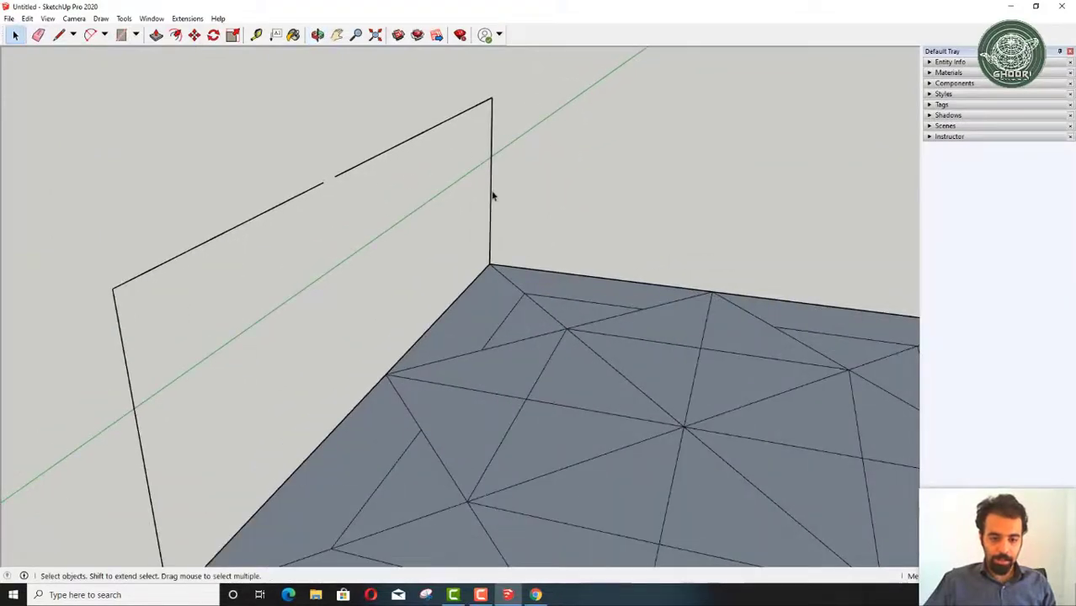
{"action": "mouse_move", "coordinate": [436, 343]}
{"action": "middle_mouse_down"}
{"action": "mouse_move", "coordinate": [411, 319]}
{"action": "mouse_move", "coordinate": [499, 304]}
{"action": "middle_mouse_up"}
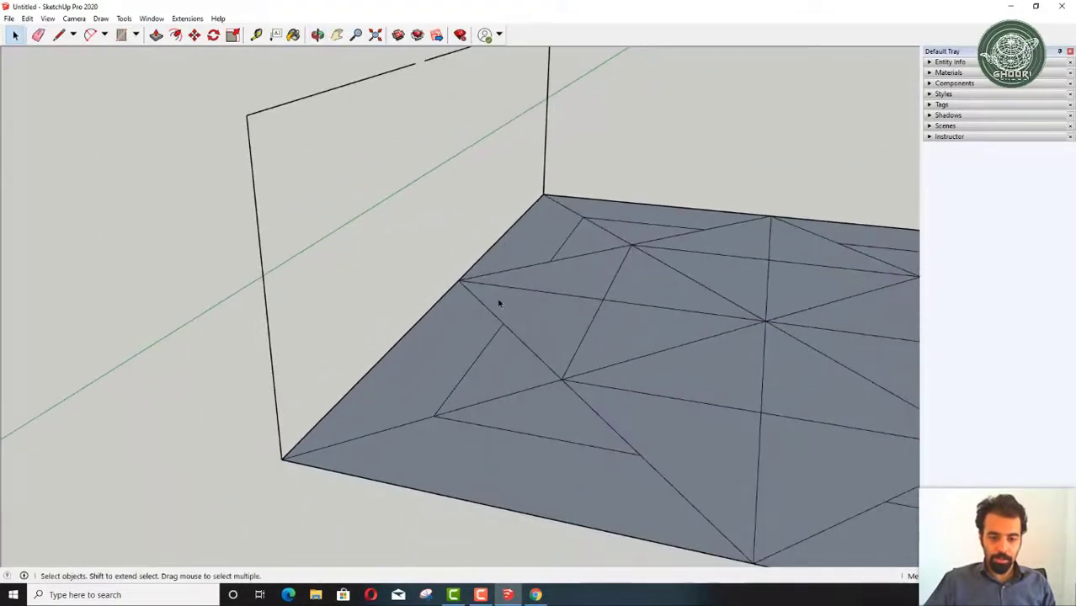
{"action": "left_click", "coordinate": [436, 350]}
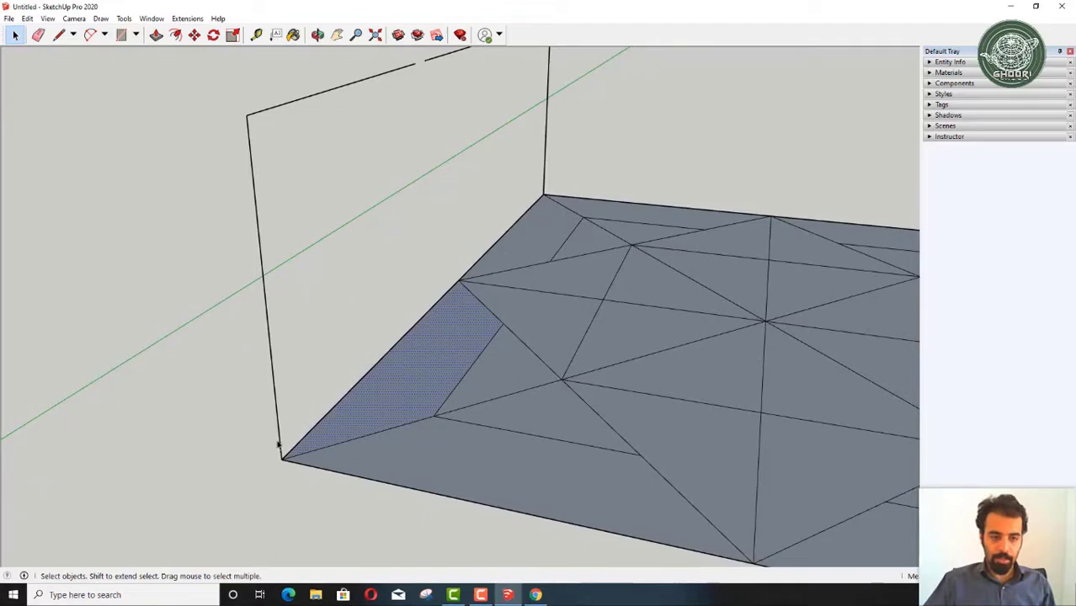
{"action": "mouse_move", "coordinate": [270, 103]}
{"action": "middle_mouse_down"}
{"action": "mouse_move", "coordinate": [396, 135]}
{"action": "mouse_move", "coordinate": [498, 121]}
{"action": "mouse_move", "coordinate": [363, 170]}
{"action": "middle_mouse_up"}
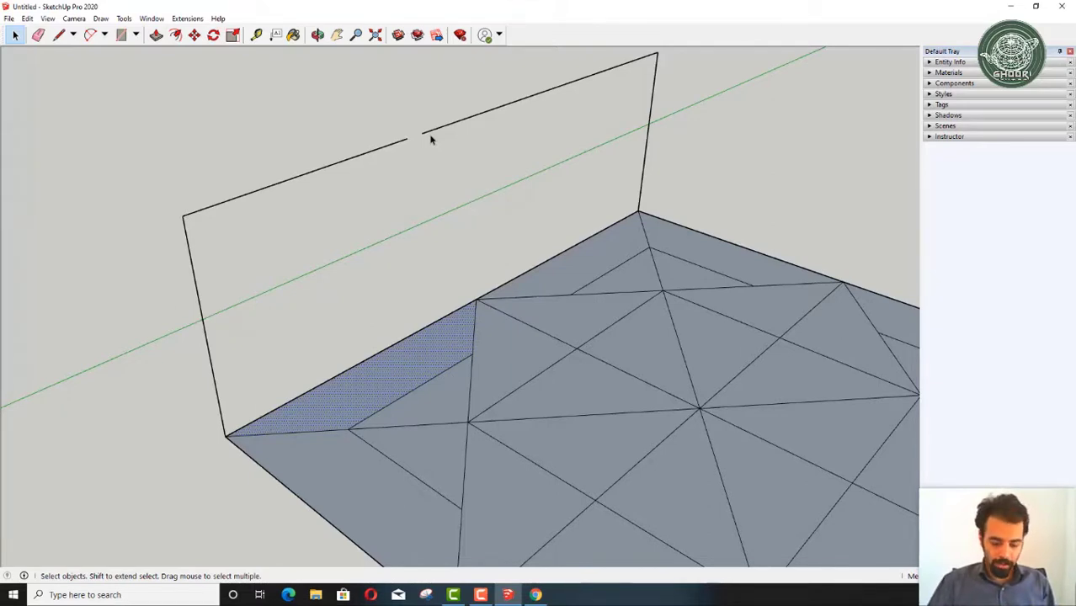
Step: Bridge the top-edge gap to restore the wall face, then delete that face
{"action": "key", "text": "l"}
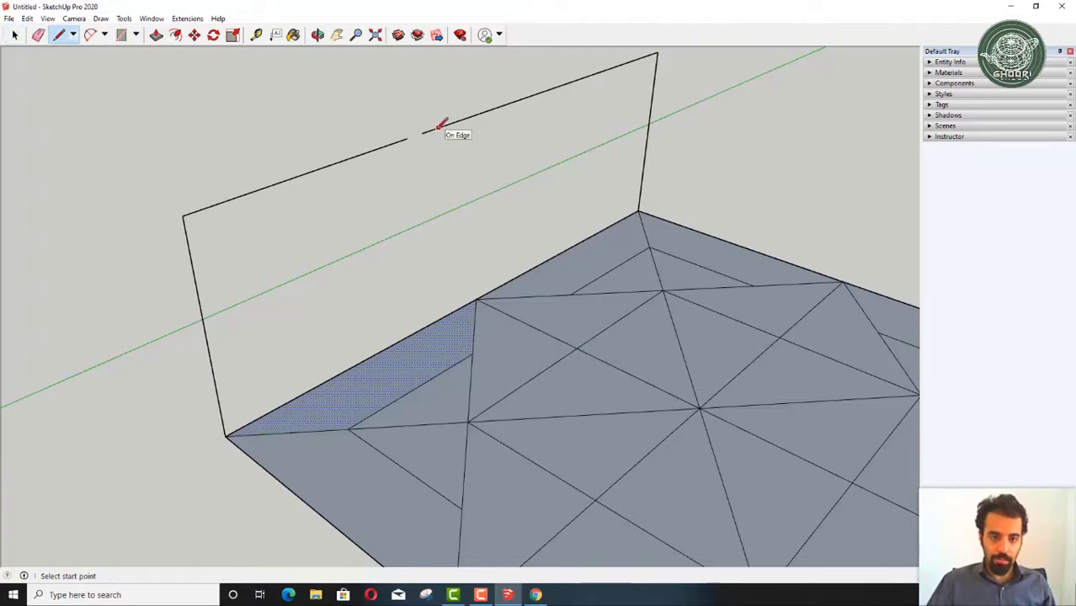
{"action": "left_click", "coordinate": [420, 133]}
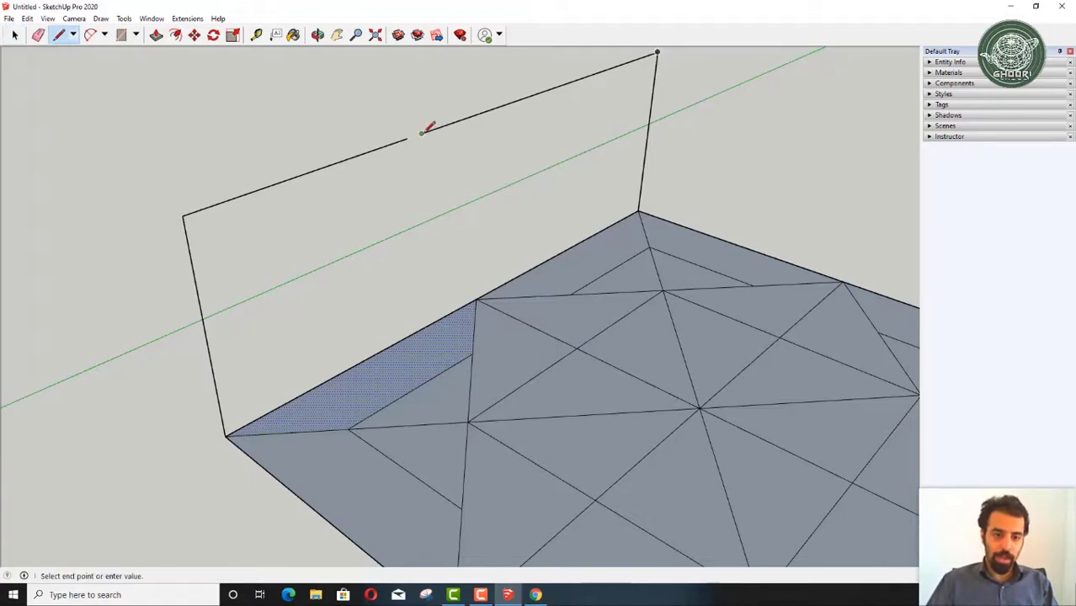
{"action": "left_click", "coordinate": [407, 137]}
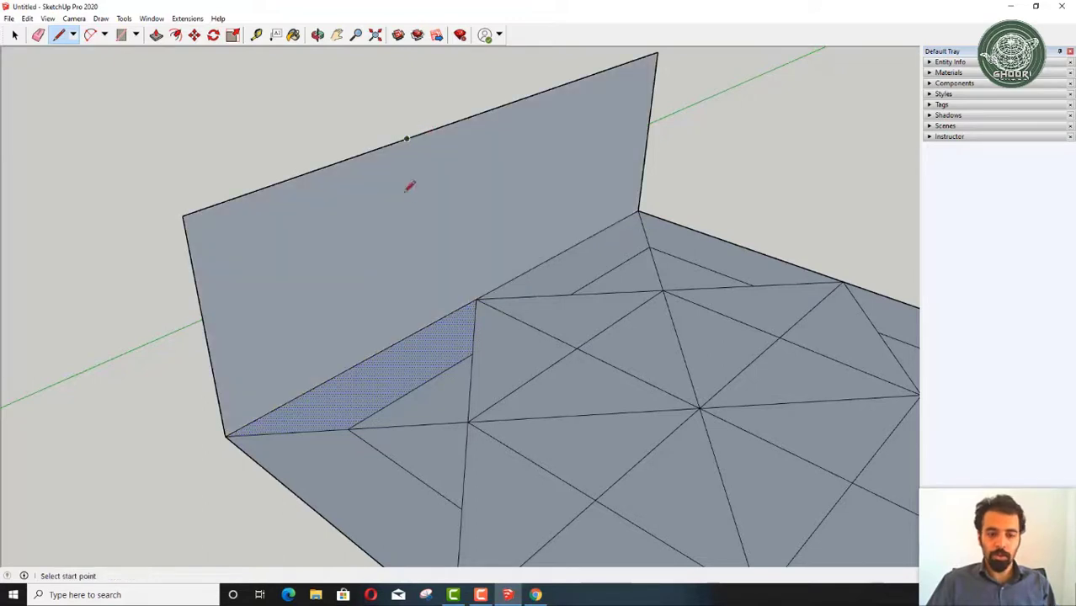
{"action": "key", "text": "space"}
{"action": "left_click", "coordinate": [467, 194]}
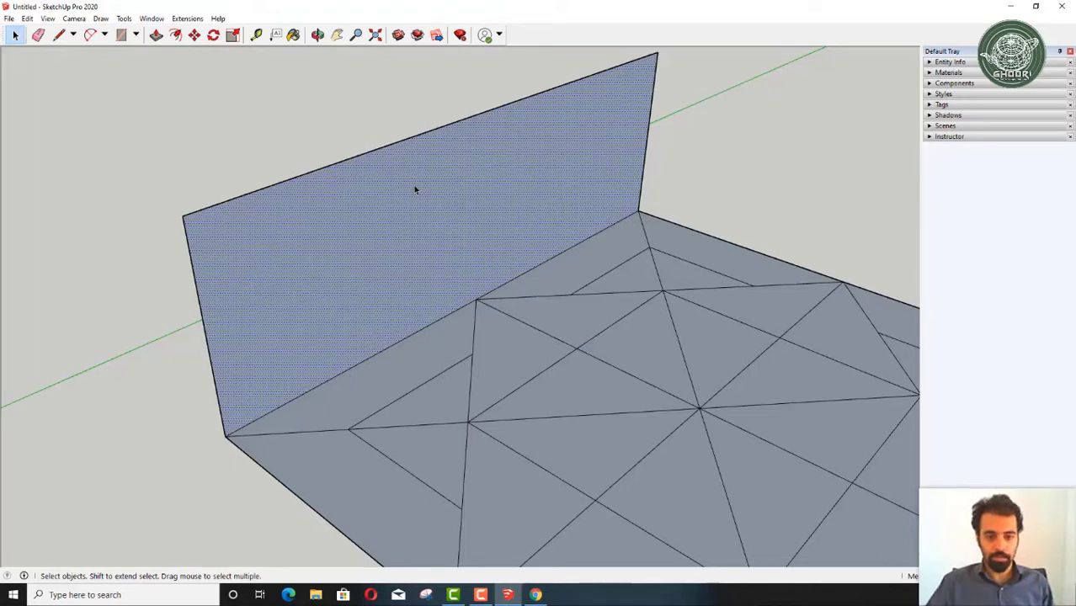
{"action": "key", "text": "Delete"}
{"action": "mouse_move", "coordinate": [494, 174]}
{"action": "middle_mouse_down"}
{"action": "mouse_move", "coordinate": [754, 233]}
{"action": "mouse_move", "coordinate": [336, 182]}
{"action": "mouse_move", "coordinate": [464, 208]}
{"action": "mouse_move", "coordinate": [473, 230]}
{"action": "mouse_move", "coordinate": [312, 223]}
{"action": "mouse_move", "coordinate": [646, 217]}
{"action": "middle_mouse_up"}
{"action": "scroll", "coordinate": [577, 244], "scroll_direction": "down", "scroll_amount": 5}
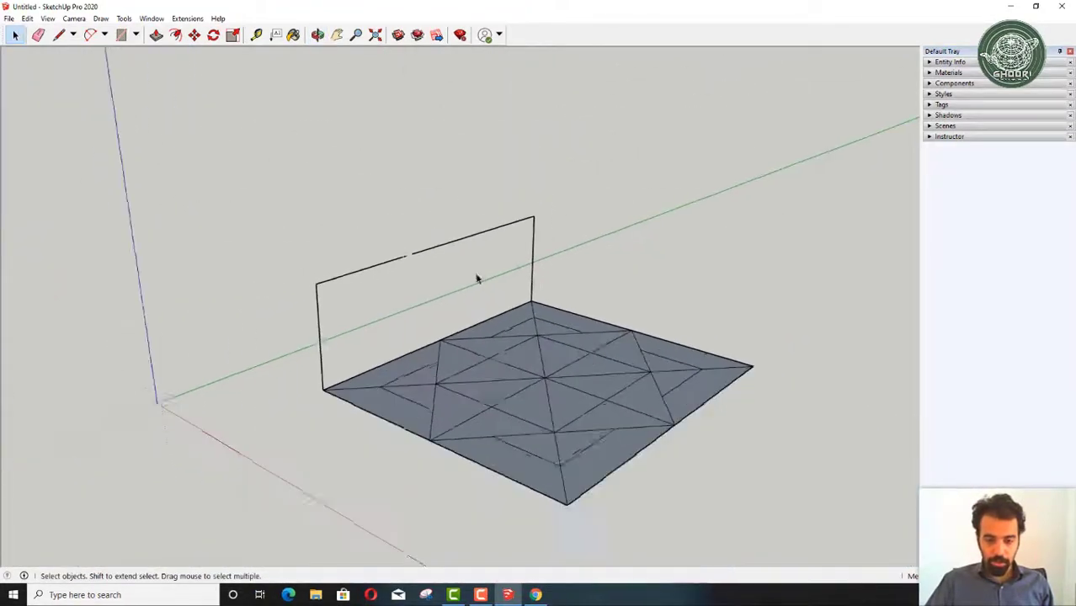
{"action": "mouse_move", "coordinate": [475, 276]}
{"action": "middle_mouse_down"}
{"action": "mouse_move", "coordinate": [472, 253]}
{"action": "mouse_move", "coordinate": [421, 244]}
{"action": "middle_mouse_up"}
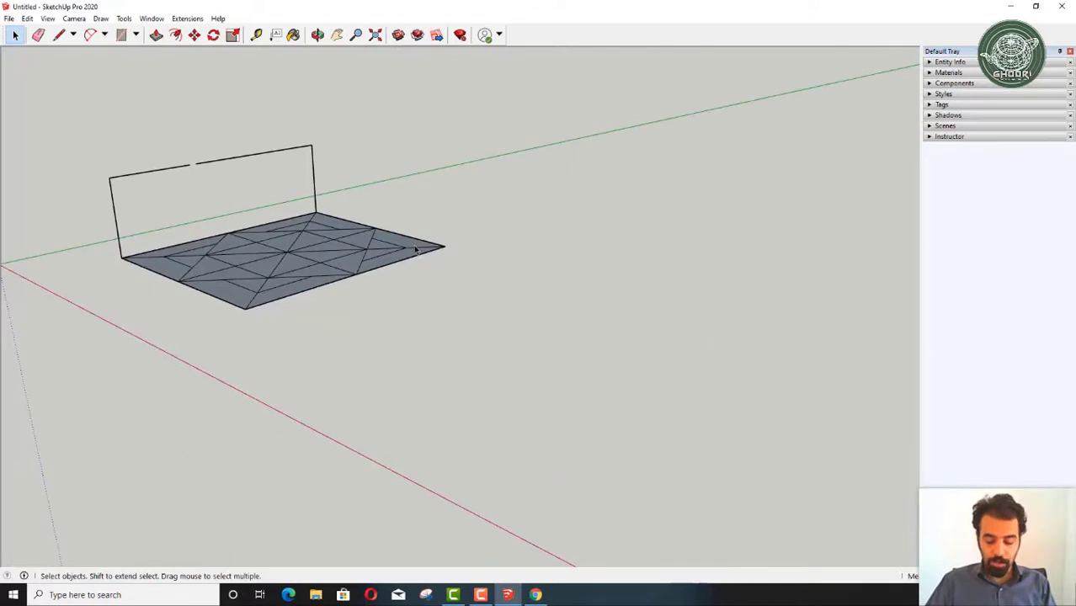
Step: Begin an irregular outline beside the floor by fixing its first corner
{"action": "key", "text": "l"}
{"action": "mouse_move", "coordinate": [462, 185]}
{"action": "middle_mouse_down"}
{"action": "mouse_move", "coordinate": [384, 411]}
{"action": "mouse_move", "coordinate": [435, 255]}
{"action": "mouse_move", "coordinate": [431, 381]}
{"action": "middle_mouse_up"}
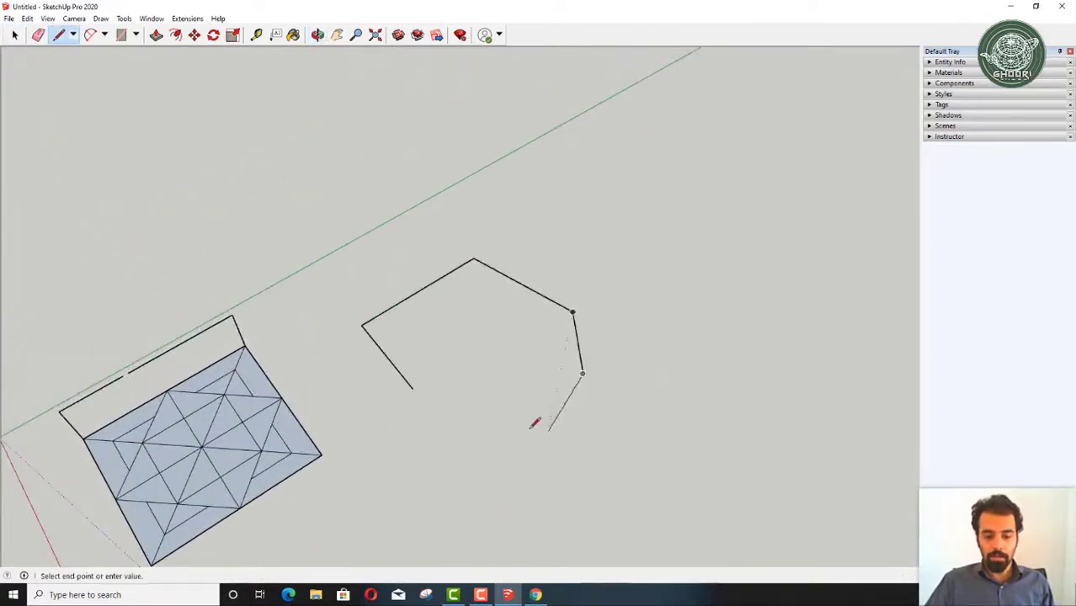
{"action": "left_click", "coordinate": [418, 378]}
{"action": "scroll", "coordinate": [416, 373], "scroll_direction": "up", "scroll_amount": 3}
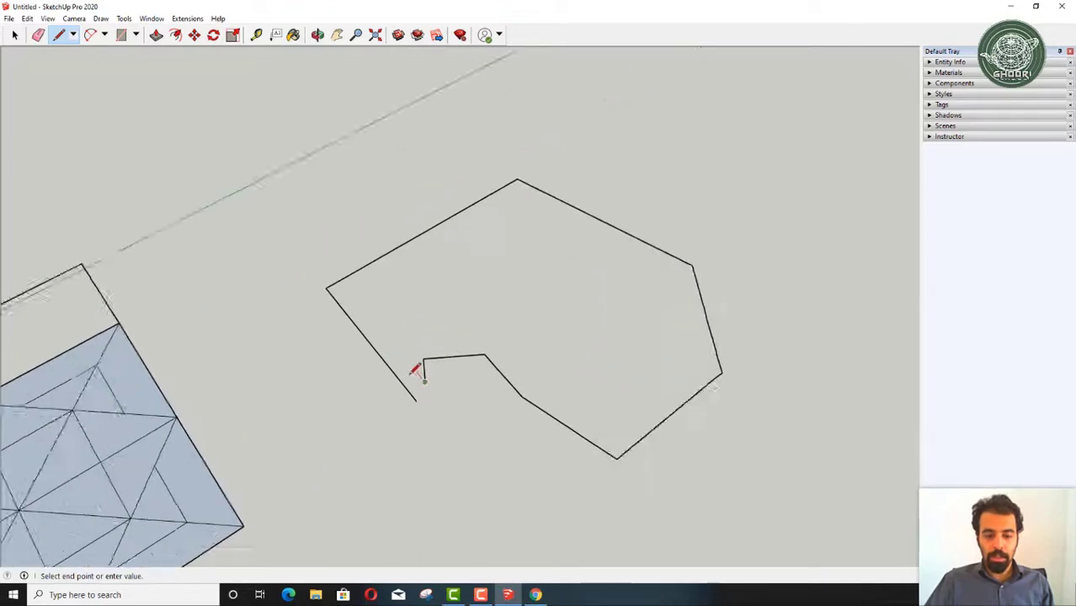
{"action": "key", "text": "space"}
{"action": "scroll", "coordinate": [499, 283], "scroll_direction": "down", "scroll_amount": 3}
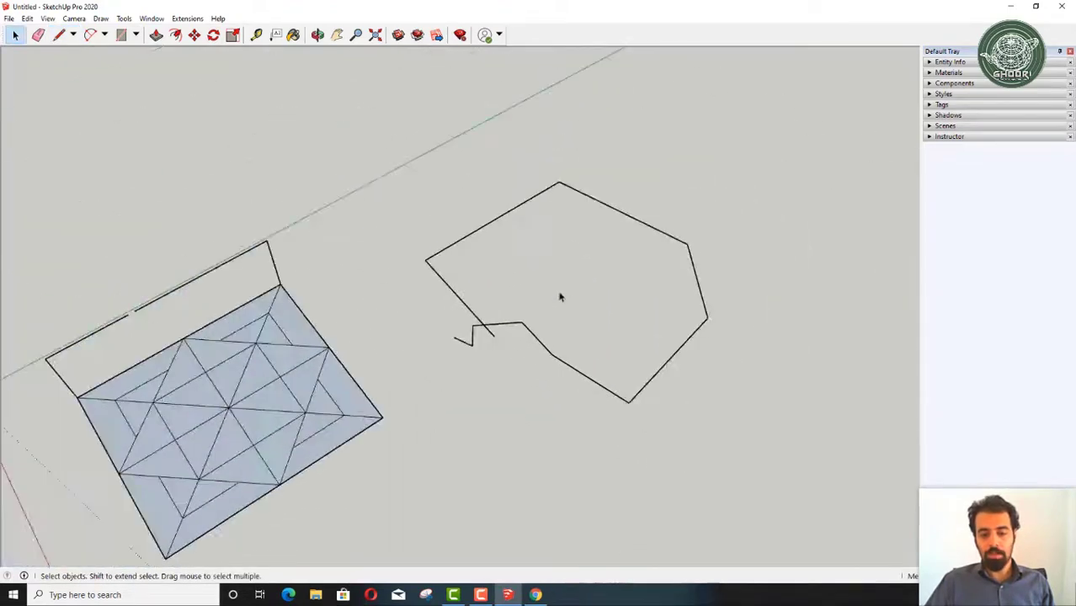
Step: Resume the outline from its open end and add three more segments
{"action": "mouse_move", "coordinate": [560, 296]}
{"action": "middle_mouse_down"}
{"action": "mouse_move", "coordinate": [541, 360]}
{"action": "mouse_move", "coordinate": [531, 164]}
{"action": "mouse_move", "coordinate": [334, 137]}
{"action": "middle_mouse_up"}
{"action": "scroll", "coordinate": [571, 374], "scroll_direction": "down", "scroll_amount": 2}
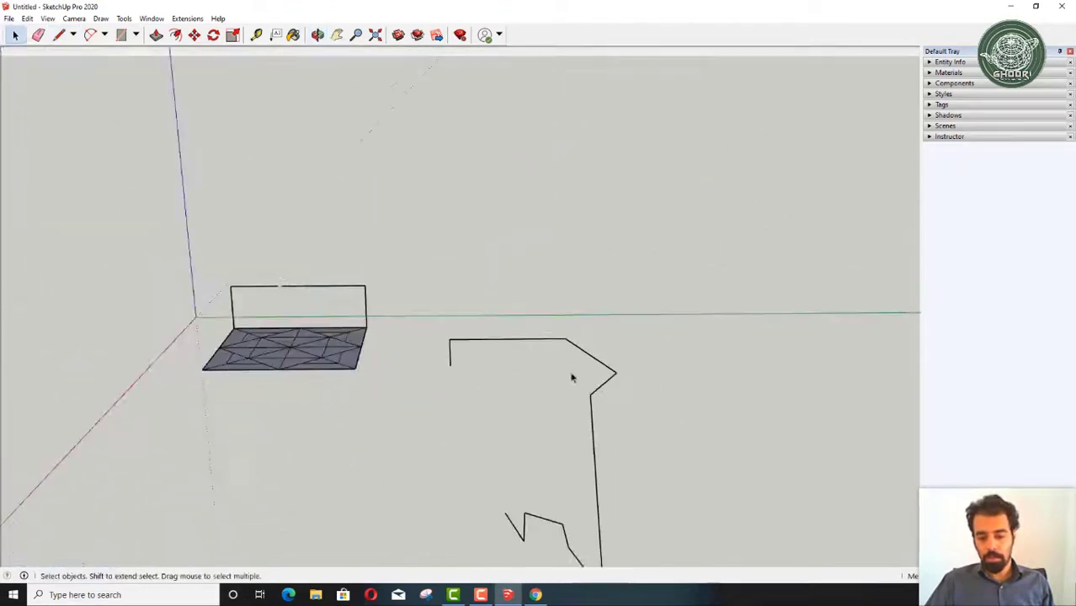
{"action": "scroll", "coordinate": [595, 414], "scroll_direction": "down", "scroll_amount": 1}
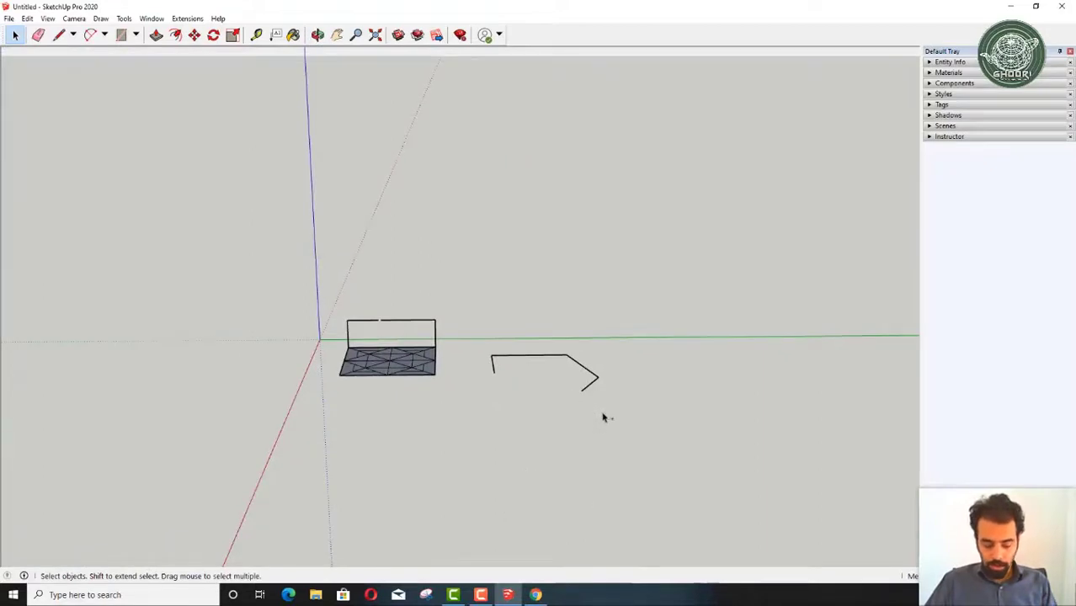
{"action": "middle_click_drag", "start_coordinate": [602, 416], "coordinate": [581, 468]}
{"action": "scroll", "coordinate": [576, 425], "scroll_direction": "up", "scroll_amount": 2}
{"action": "scroll", "coordinate": [575, 389], "scroll_direction": "up", "scroll_amount": 2}
{"action": "scroll", "coordinate": [589, 380], "scroll_direction": "up", "scroll_amount": 1}
{"action": "key", "text": "l"}
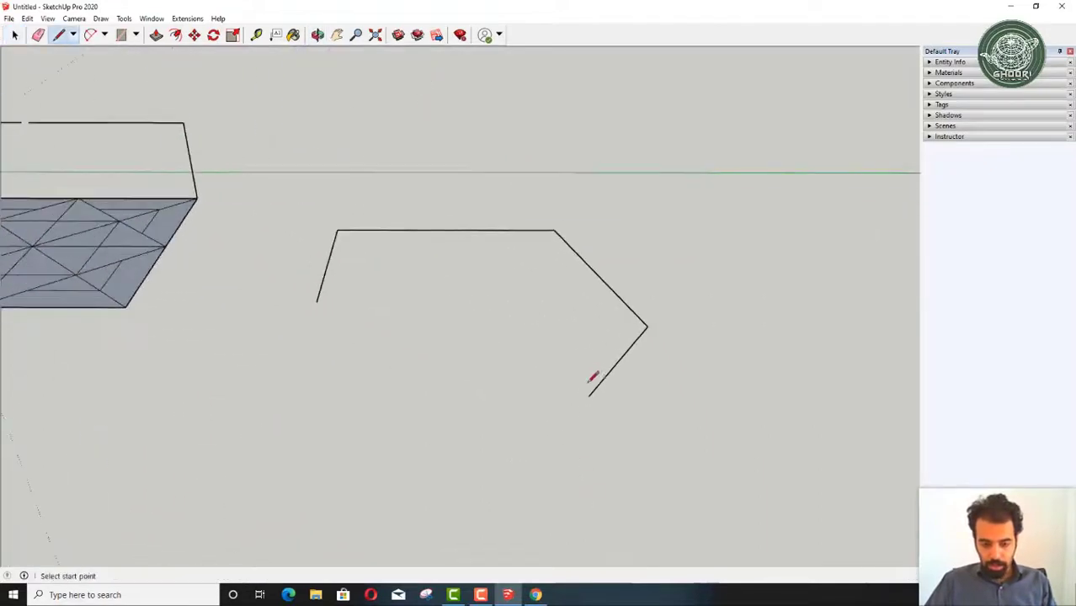
{"action": "left_click", "coordinate": [589, 395]}
{"action": "left_click", "coordinate": [449, 318]}
{"action": "left_click", "coordinate": [367, 343]}
{"action": "left_click", "coordinate": [363, 304]}
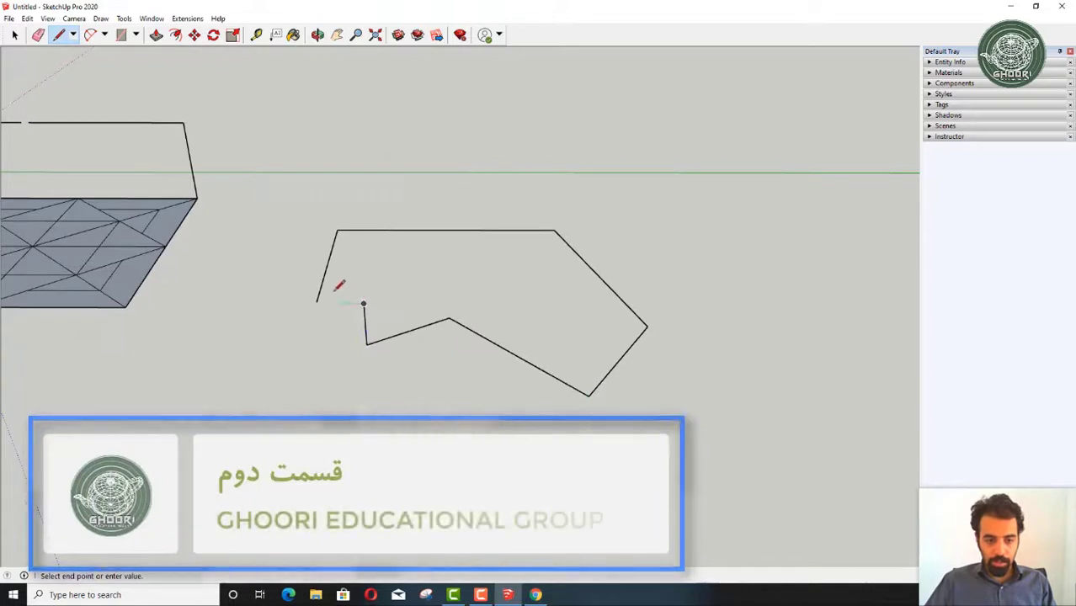
Step: Check the sketch from the side and end the outline's last segment
{"action": "key", "text": "space"}
{"action": "middle_click_drag", "start_coordinate": [537, 317], "coordinate": [485, 205]}
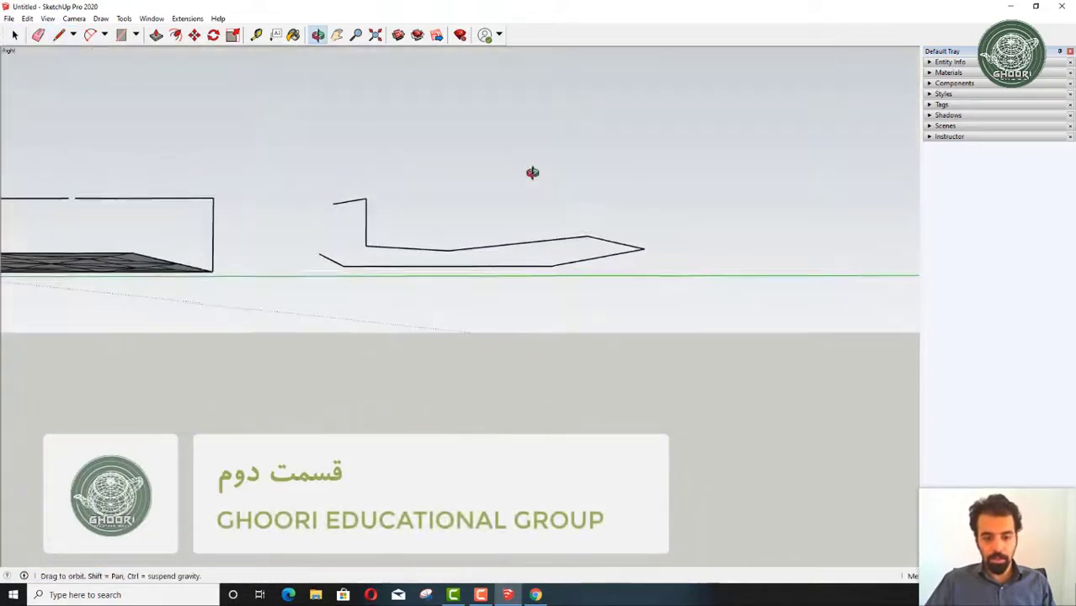
{"action": "middle_click_drag", "start_coordinate": [419, 219], "coordinate": [468, 334]}
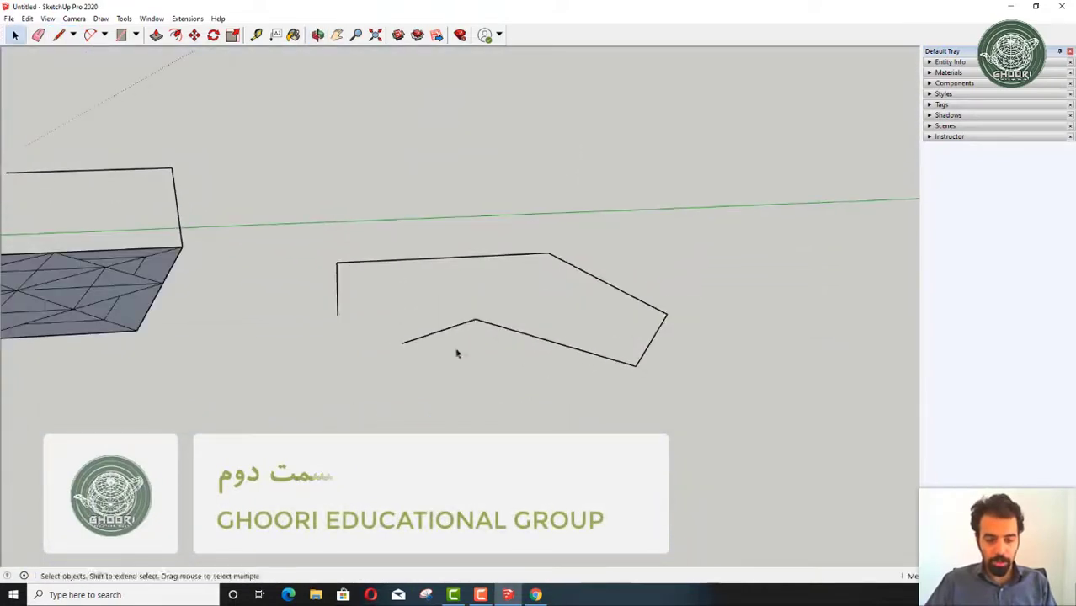
{"action": "key", "text": "l"}
{"action": "double_click", "coordinate": [355, 305]}
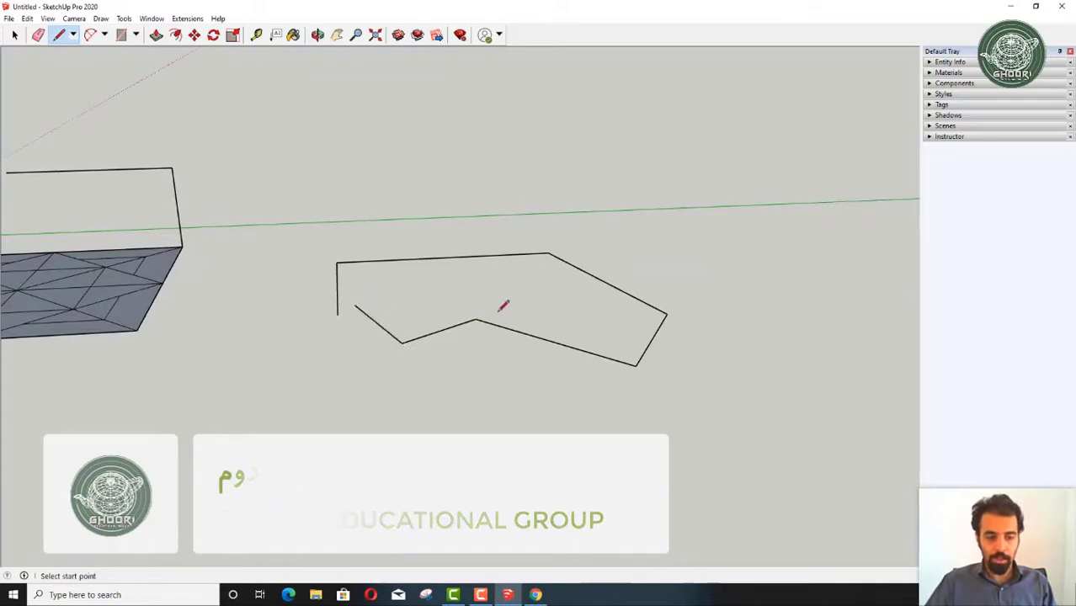
{"action": "key", "text": "space"}
{"action": "mouse_move", "coordinate": [107, 288]}
{"action": "middle_mouse_down"}
{"action": "mouse_move", "coordinate": [418, 378]}
{"action": "mouse_move", "coordinate": [451, 427]}
{"action": "mouse_move", "coordinate": [649, 427]}
{"action": "mouse_move", "coordinate": [496, 231]}
{"action": "mouse_move", "coordinate": [549, 374]}
{"action": "middle_mouse_up"}
{"action": "scroll", "coordinate": [419, 378], "scroll_direction": "up", "scroll_amount": 2}
Step: Close the outline into a filled face, select it and view both faces from above
{"action": "key", "text": "l"}
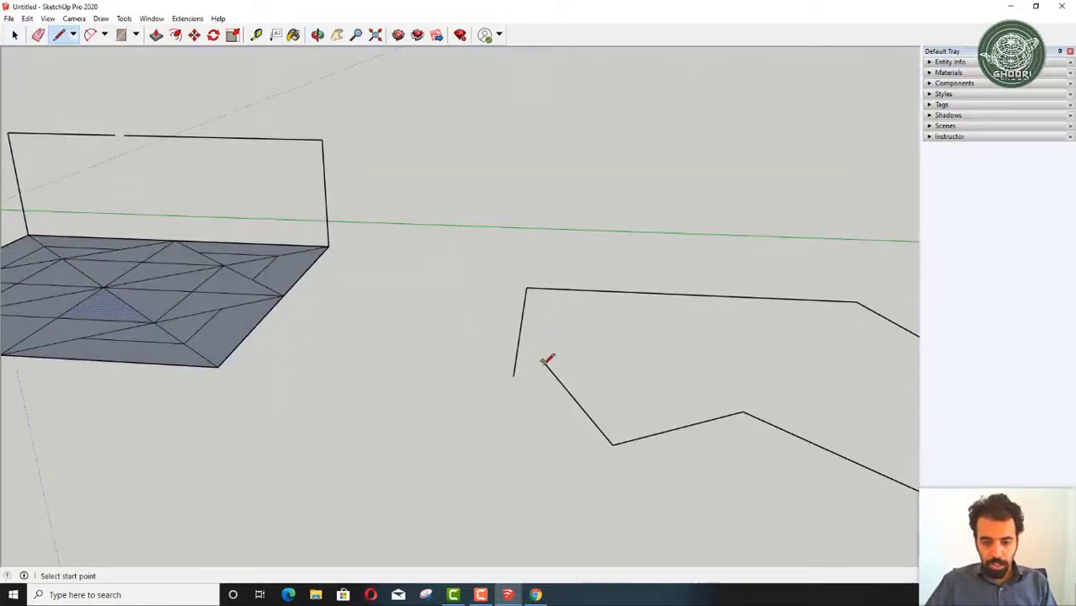
{"action": "left_click", "coordinate": [513, 372]}
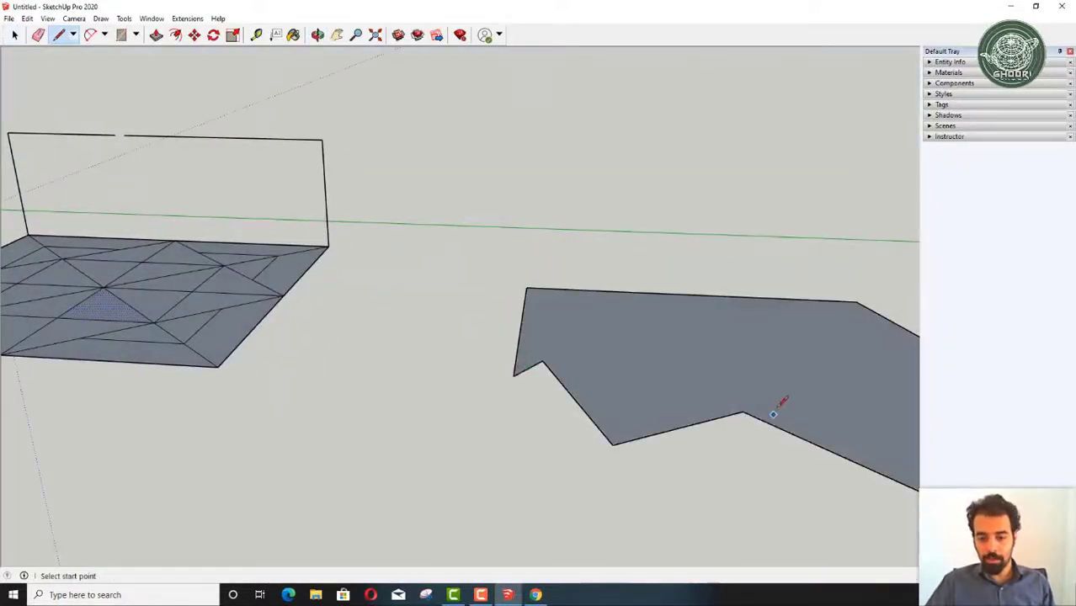
{"action": "scroll", "coordinate": [562, 349], "scroll_direction": "down", "scroll_amount": 2}
{"action": "key", "text": "space"}
{"action": "left_click", "coordinate": [605, 349]}
{"action": "scroll", "coordinate": [605, 349], "scroll_direction": "down", "scroll_amount": 2}
{"action": "scroll", "coordinate": [605, 359], "scroll_direction": "down", "scroll_amount": 2}
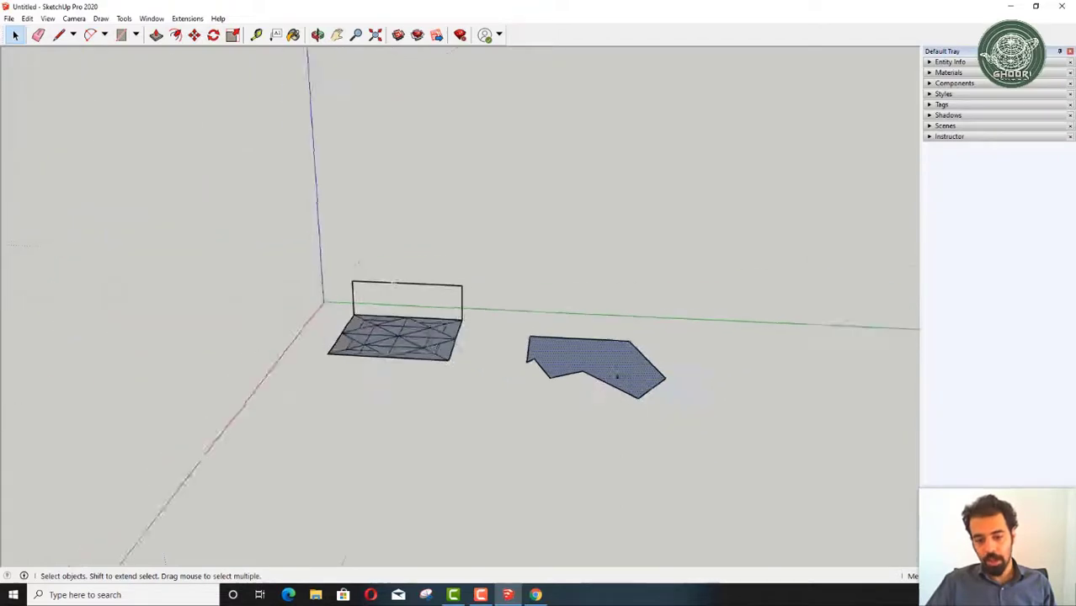
{"action": "mouse_move", "coordinate": [617, 377]}
{"action": "middle_mouse_down"}
{"action": "mouse_move", "coordinate": [394, 473]}
{"action": "mouse_move", "coordinate": [499, 391]}
{"action": "mouse_move", "coordinate": [464, 546]}
{"action": "mouse_move", "coordinate": [363, 430]}
{"action": "mouse_move", "coordinate": [941, 233]}
{"action": "mouse_move", "coordinate": [627, 334]}
{"action": "mouse_move", "coordinate": [679, 199]}
{"action": "mouse_move", "coordinate": [553, 270]}
{"action": "middle_mouse_up"}
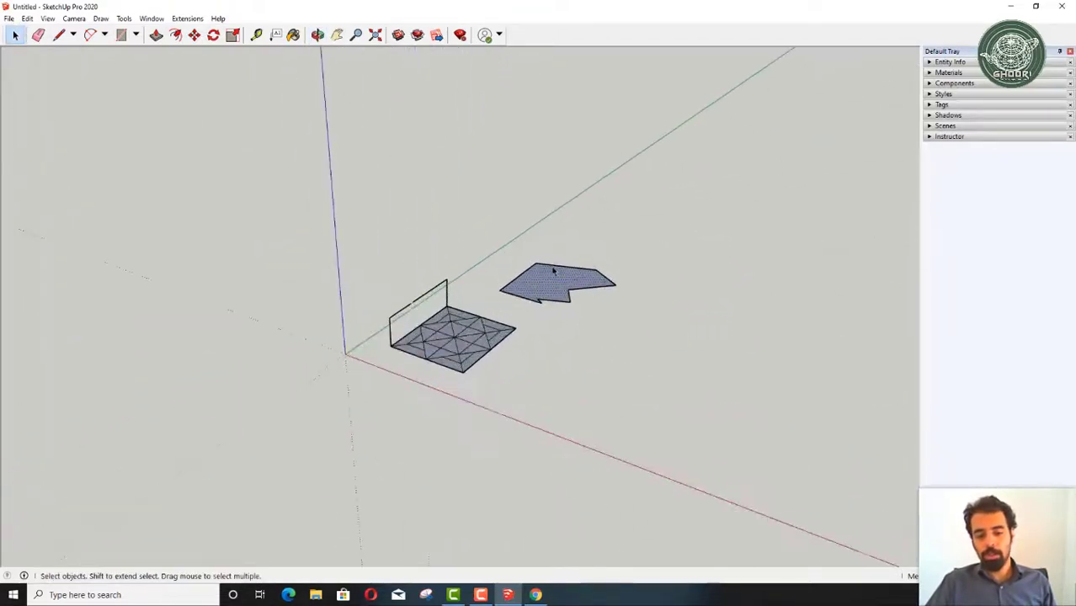
{"action": "scroll", "coordinate": [597, 286], "scroll_direction": "up", "scroll_amount": 3}
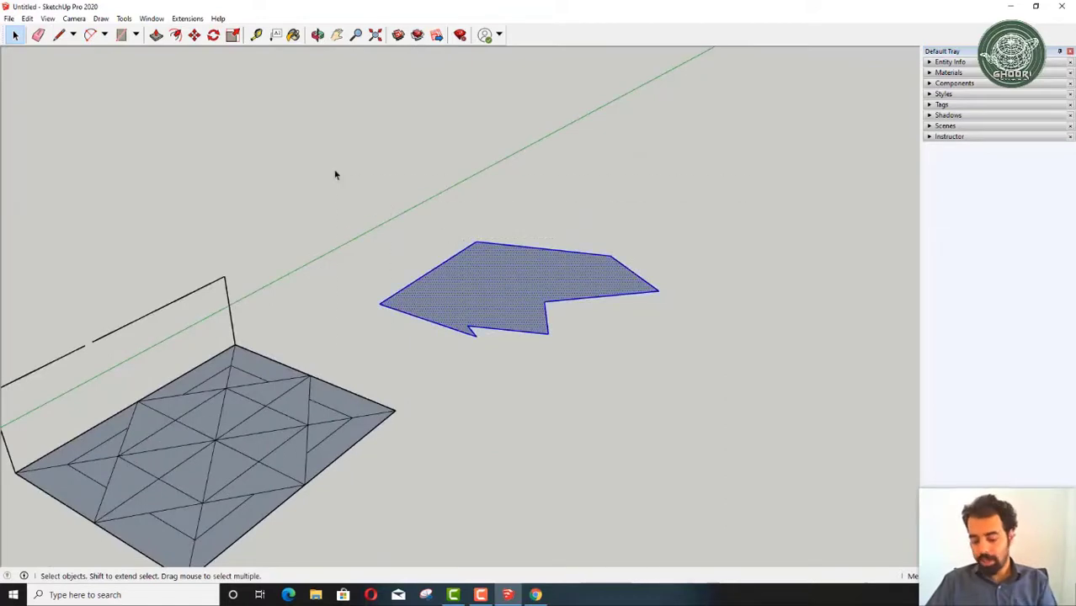
Step: Delete the irregular face and look around the floor and the upright frame
{"action": "key", "text": "Delete"}
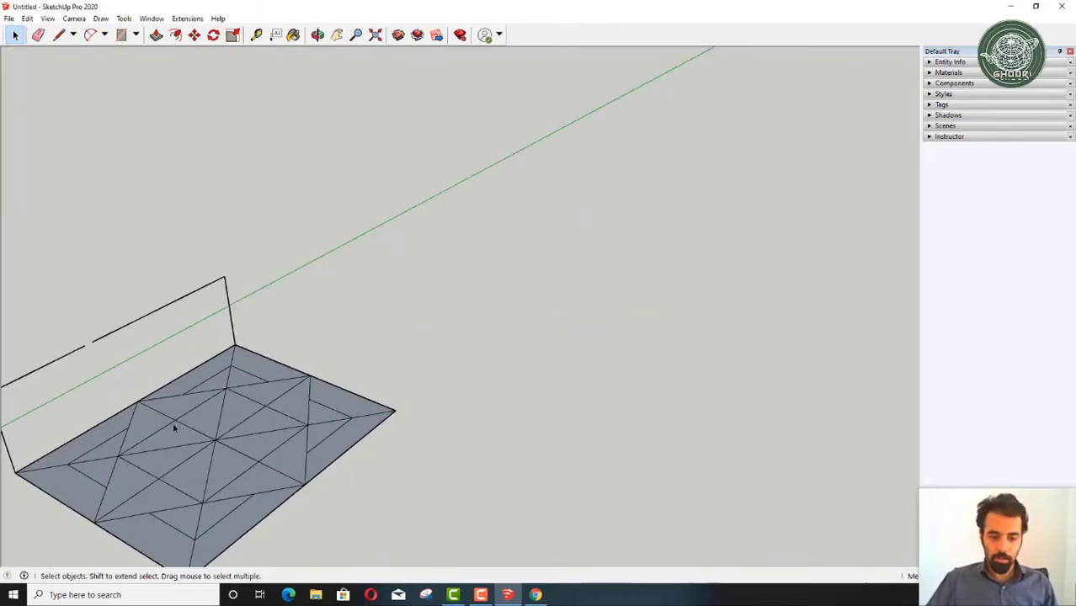
{"action": "scroll", "coordinate": [174, 429], "scroll_direction": "down", "scroll_amount": 3}
{"action": "mouse_move", "coordinate": [175, 428]}
{"action": "middle_mouse_down"}
{"action": "mouse_move", "coordinate": [428, 378]}
{"action": "mouse_move", "coordinate": [350, 308]}
{"action": "middle_mouse_up"}
{"action": "scroll", "coordinate": [352, 306], "scroll_direction": "up", "scroll_amount": 1}
{"action": "scroll", "coordinate": [353, 309], "scroll_direction": "up", "scroll_amount": 2}
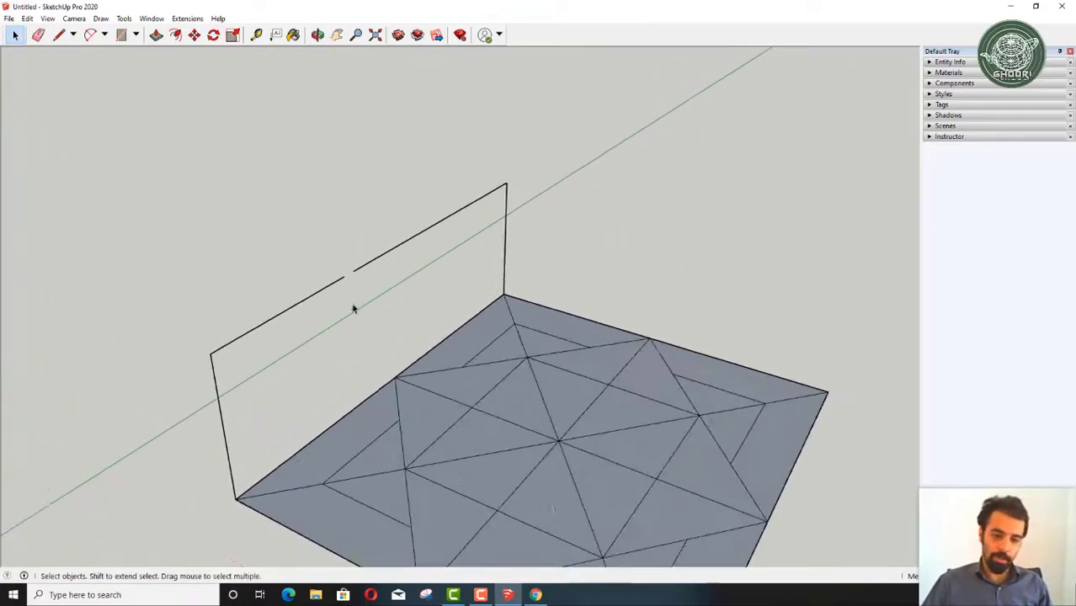
{"action": "scroll", "coordinate": [353, 309], "scroll_direction": "up", "scroll_amount": 1}
{"action": "scroll", "coordinate": [353, 309], "scroll_direction": "down", "scroll_amount": 2}
{"action": "scroll", "coordinate": [408, 341], "scroll_direction": "down", "scroll_amount": 2}
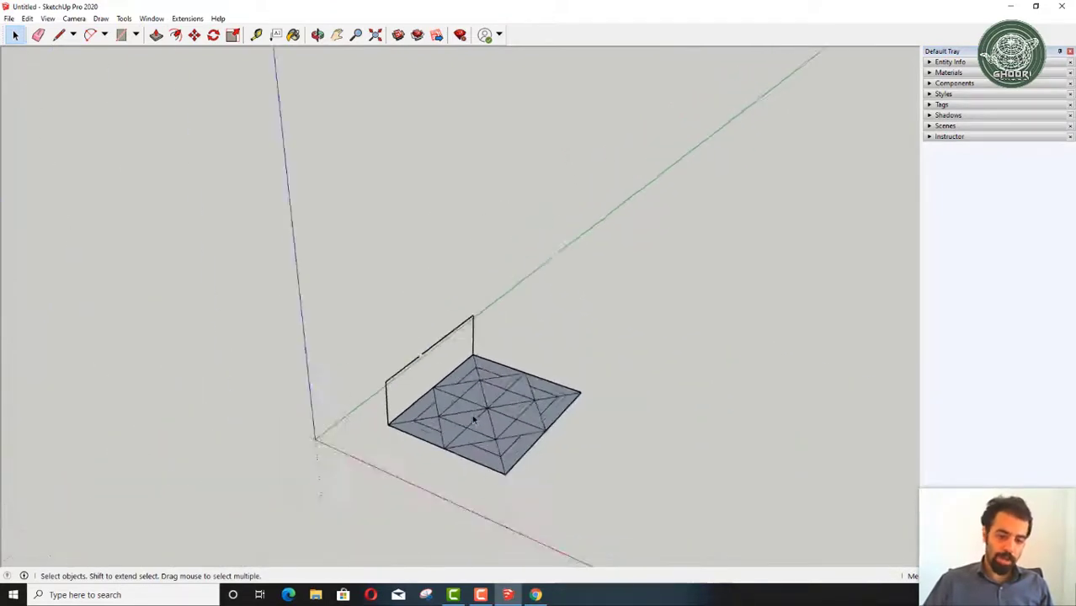
{"action": "scroll", "coordinate": [471, 345], "scroll_direction": "down", "scroll_amount": 1}
{"action": "scroll", "coordinate": [483, 440], "scroll_direction": "up", "scroll_amount": 2}
{"action": "scroll", "coordinate": [484, 442], "scroll_direction": "up", "scroll_amount": 2}
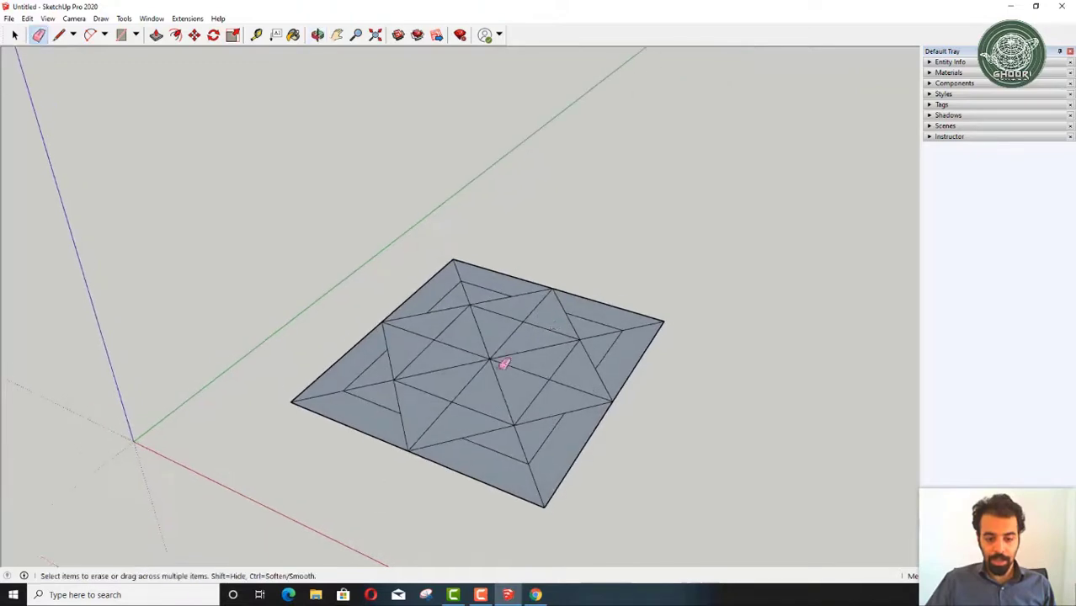
{"action": "scroll", "coordinate": [504, 360], "scroll_direction": "up", "scroll_amount": 3}
Step: Erase the radial lines meeting at the pattern centre, leaving a plain central square
{"action": "middle_click_drag", "start_coordinate": [523, 319], "coordinate": [539, 389]}
{"action": "scroll", "coordinate": [505, 340], "scroll_direction": "down", "scroll_amount": 1}
{"action": "left_click_drag", "start_coordinate": [504, 341], "coordinate": [500, 353]}
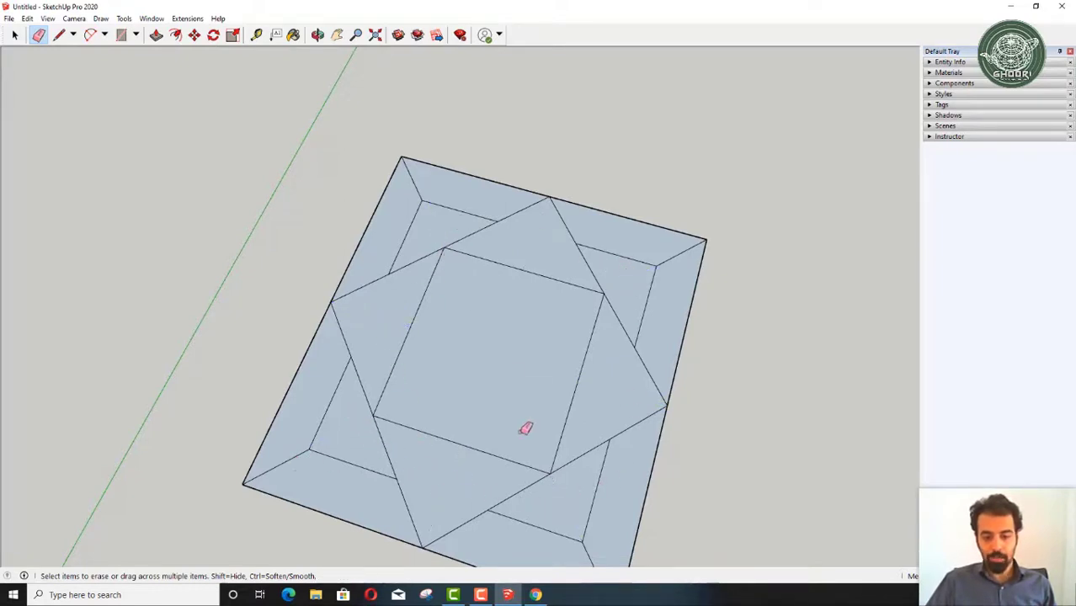
{"action": "middle_click_drag", "start_coordinate": [525, 429], "coordinate": [631, 171]}
{"action": "middle_click_drag", "start_coordinate": [634, 217], "coordinate": [557, 274]}
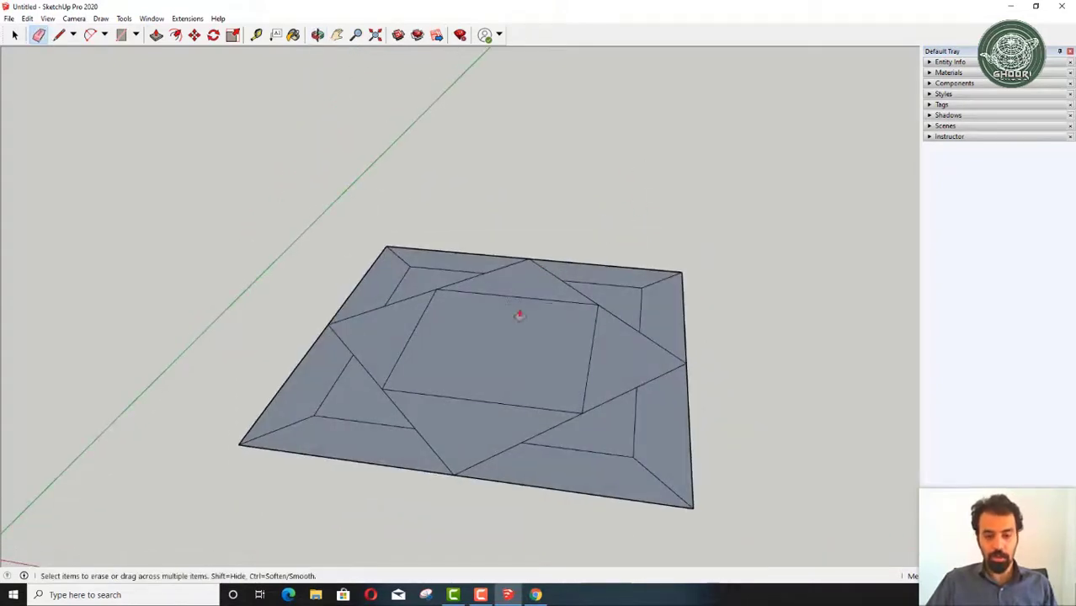
Step: Push/Pull the central square into a low box and the front triangle into a thin slab
{"action": "key", "text": "p"}
{"action": "left_click", "coordinate": [508, 359]}
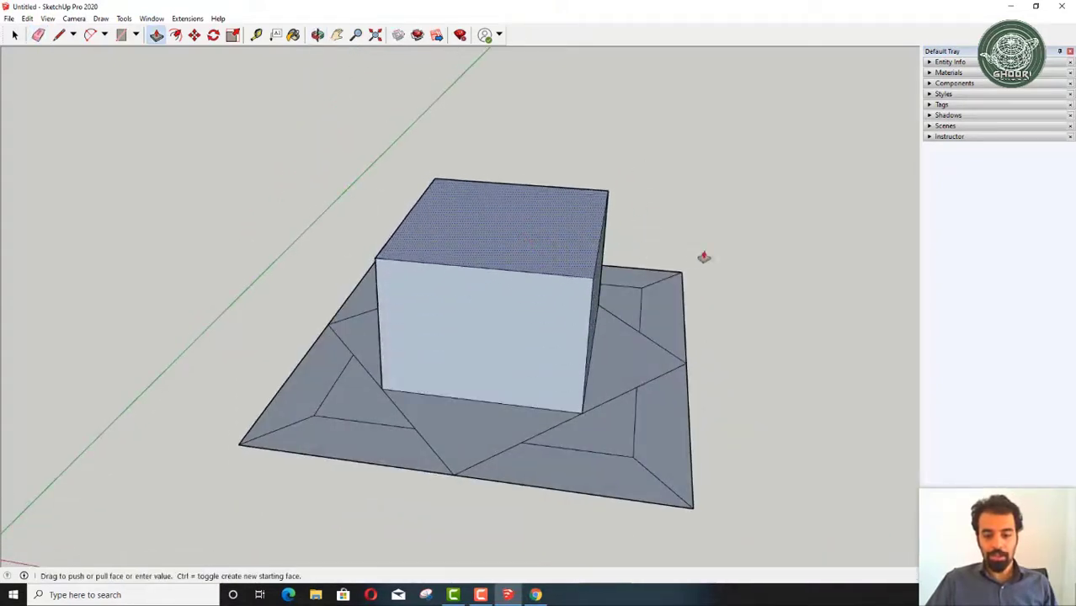
{"action": "left_click", "coordinate": [823, 355]}
{"action": "mouse_move", "coordinate": [823, 355]}
{"action": "middle_mouse_down"}
{"action": "mouse_move", "coordinate": [554, 270]}
{"action": "mouse_move", "coordinate": [594, 392]}
{"action": "middle_mouse_up"}
{"action": "left_click", "coordinate": [593, 392]}
{"action": "left_click", "coordinate": [591, 368]}
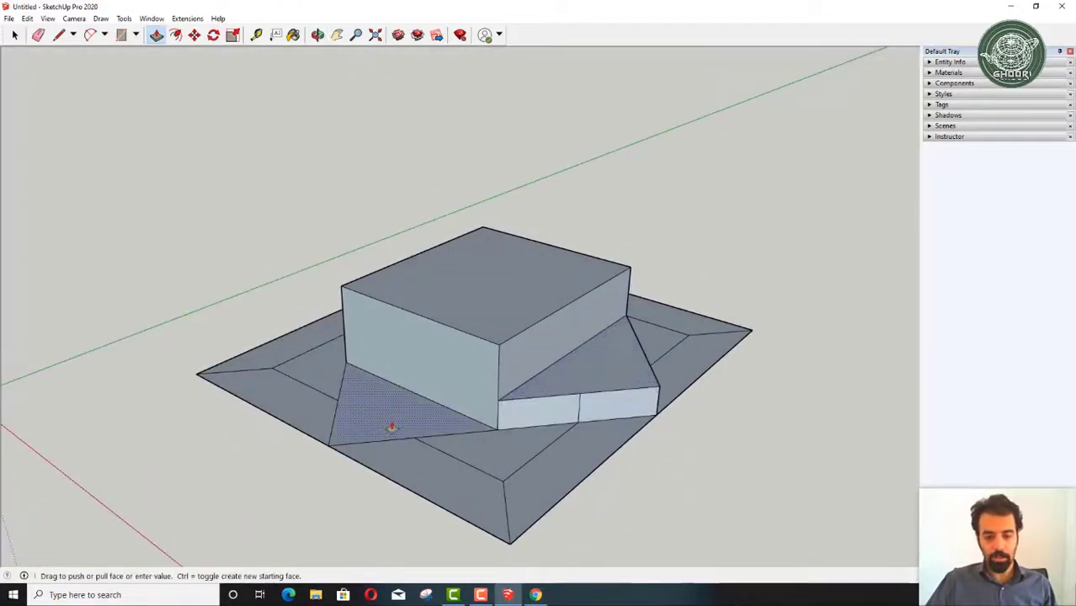
Step: Pull the left triangular face up into a slab and set the front slab's height
{"action": "left_click", "coordinate": [392, 427]}
{"action": "middle_click_drag", "start_coordinate": [391, 427], "coordinate": [652, 415]}
{"action": "left_click", "coordinate": [378, 392]}
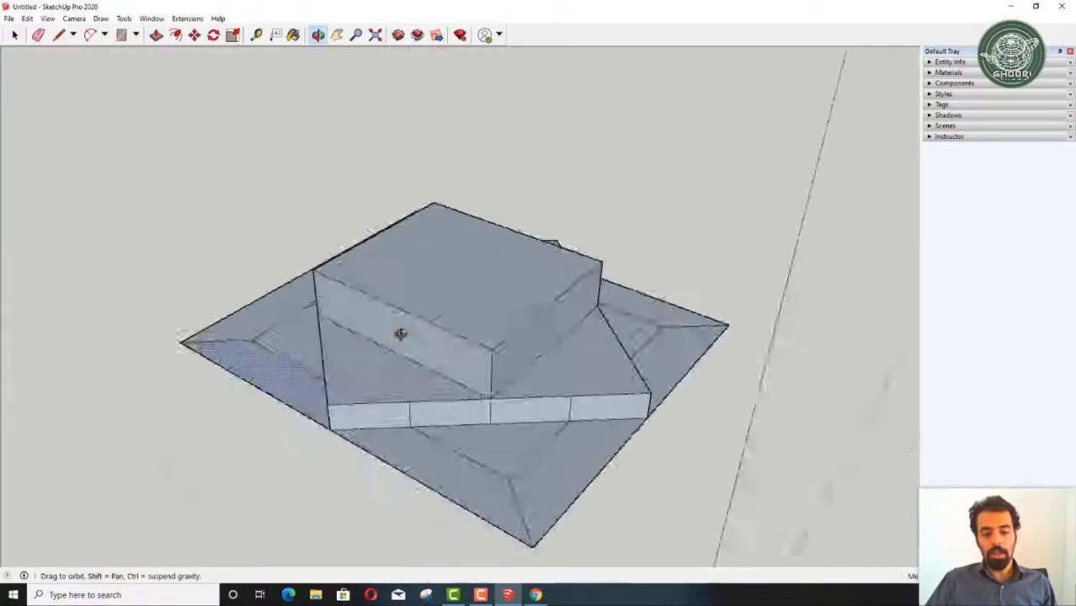
{"action": "middle_click_drag", "start_coordinate": [379, 393], "coordinate": [358, 411]}
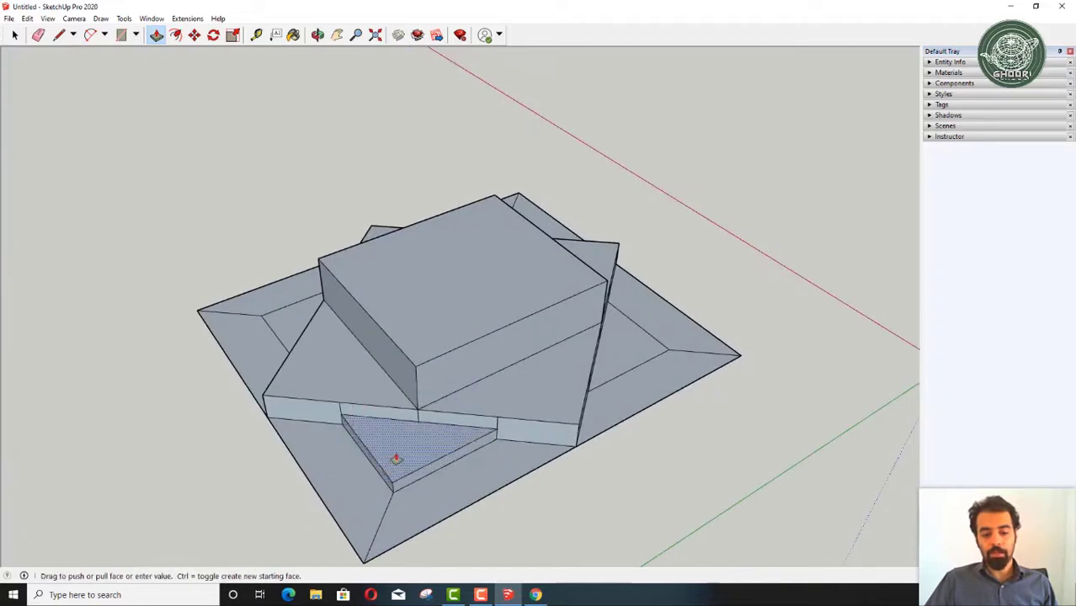
{"action": "left_click", "coordinate": [393, 459]}
Step: Adjust the front lower face's height, pushing it inward to form a lower step
{"action": "left_click", "coordinate": [350, 474]}
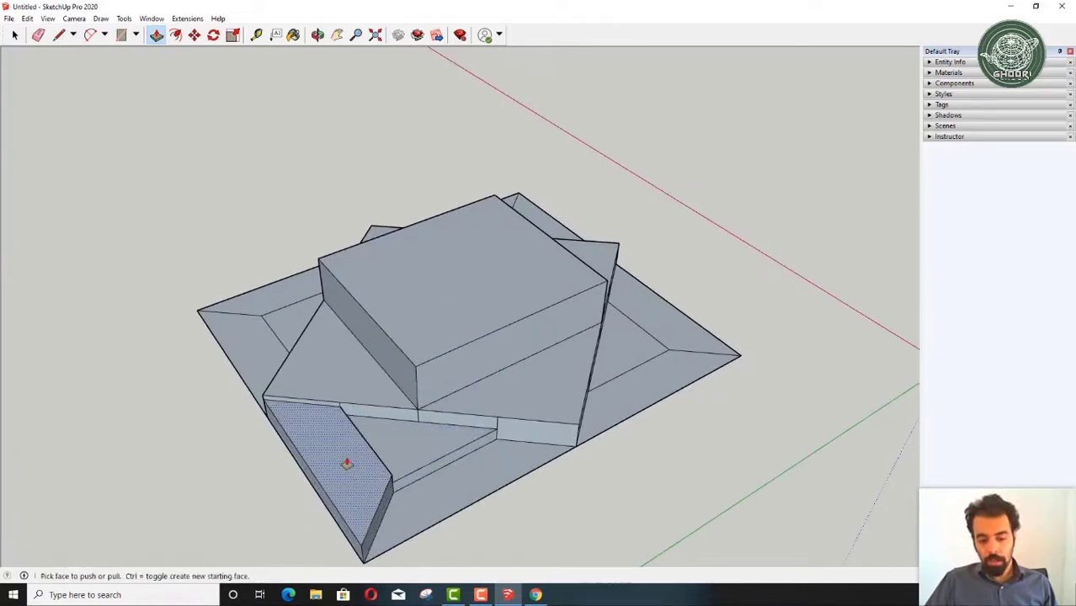
{"action": "left_click", "coordinate": [441, 480]}
{"action": "left_click", "coordinate": [450, 481]}
{"action": "left_click", "coordinate": [454, 479]}
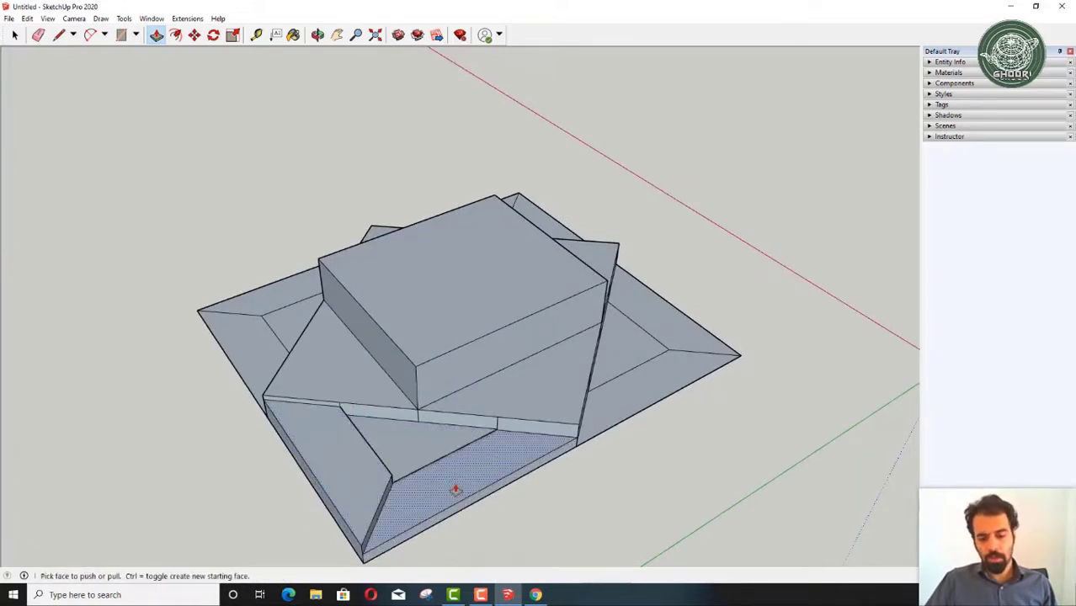
{"action": "left_click", "coordinate": [480, 468]}
{"action": "left_click", "coordinate": [480, 468]}
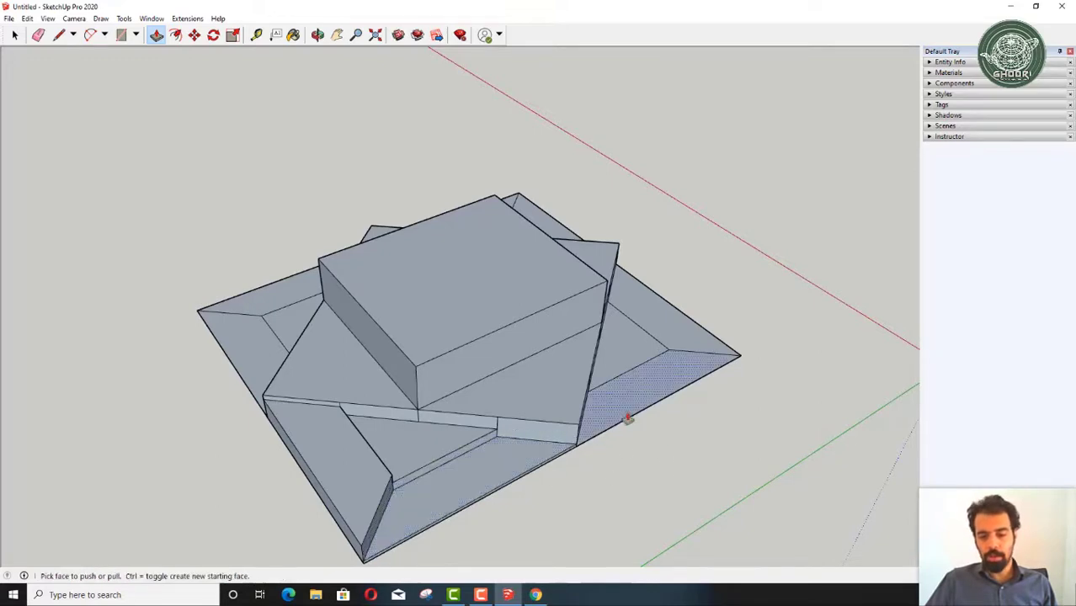
{"action": "left_click", "coordinate": [627, 419]}
{"action": "mouse_move", "coordinate": [630, 407]}
{"action": "middle_mouse_down"}
{"action": "mouse_move", "coordinate": [608, 305]}
{"action": "mouse_move", "coordinate": [468, 384]}
{"action": "middle_mouse_up"}
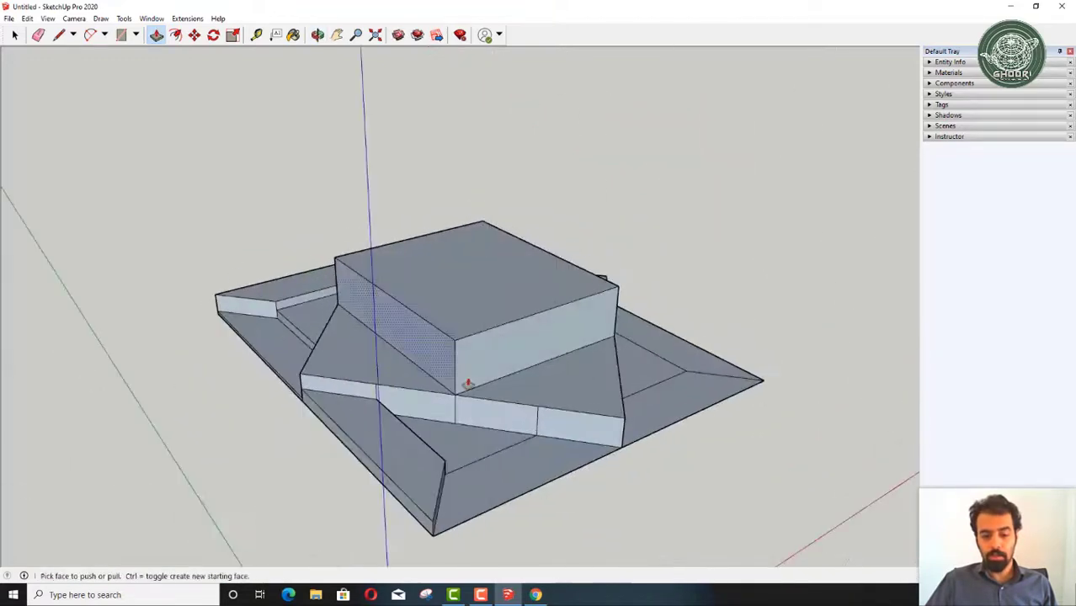
{"action": "left_click_drag", "start_coordinate": [542, 474], "coordinate": [545, 459]}
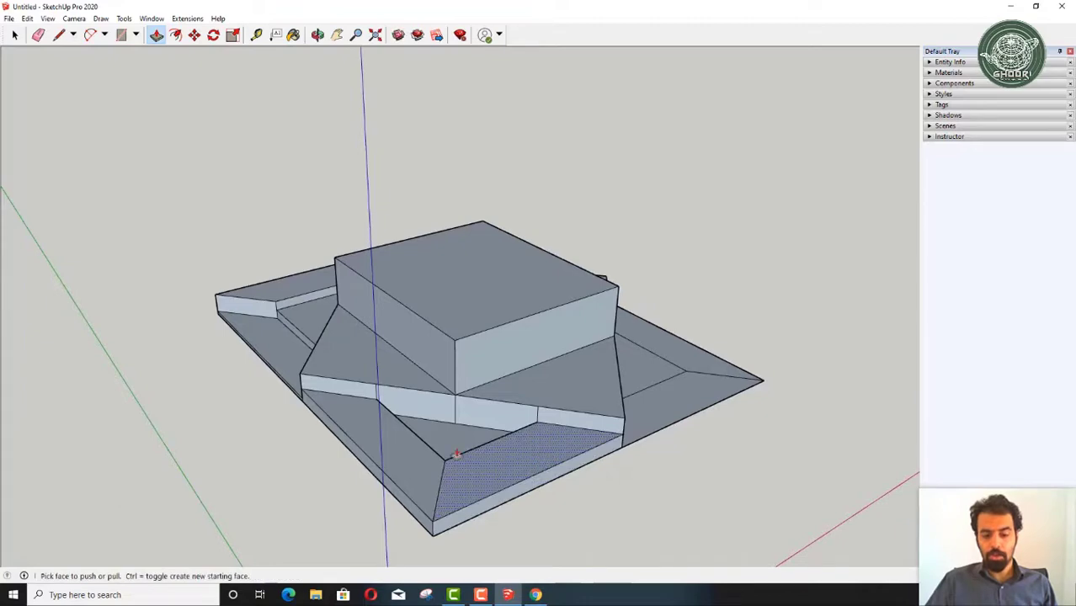
Step: Raise the right triangular face into a stepped block and reset the lower-left face's height
{"action": "mouse_move", "coordinate": [455, 455]}
{"action": "middle_mouse_down"}
{"action": "mouse_move", "coordinate": [605, 441]}
{"action": "mouse_move", "coordinate": [597, 455]}
{"action": "middle_mouse_up"}
{"action": "left_click", "coordinate": [597, 454]}
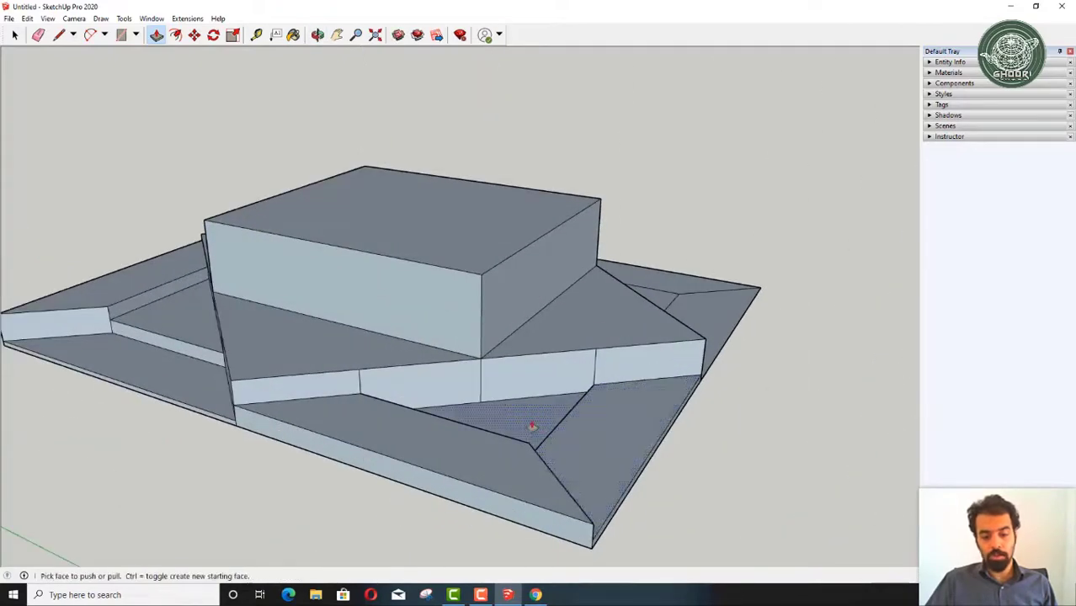
{"action": "mouse_move", "coordinate": [532, 426]}
{"action": "left_mouse_down"}
{"action": "mouse_move", "coordinate": [523, 390]}
{"action": "mouse_move", "coordinate": [514, 393]}
{"action": "left_mouse_up"}
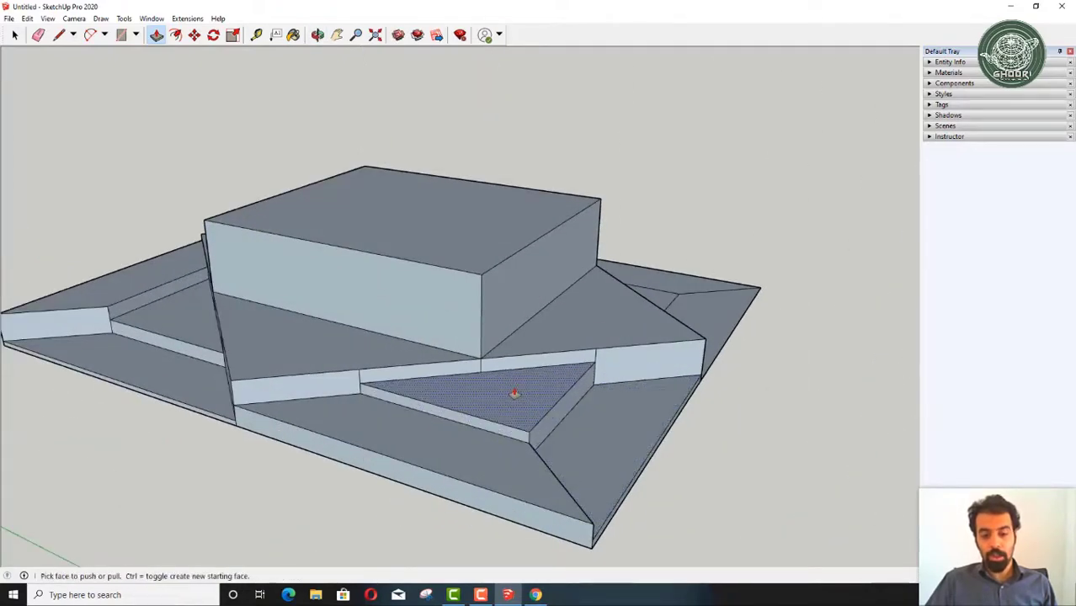
{"action": "mouse_move", "coordinate": [513, 393]}
{"action": "middle_mouse_down"}
{"action": "mouse_move", "coordinate": [501, 332]}
{"action": "mouse_move", "coordinate": [682, 426]}
{"action": "middle_mouse_up"}
{"action": "left_click_drag", "start_coordinate": [673, 399], "coordinate": [671, 378]}
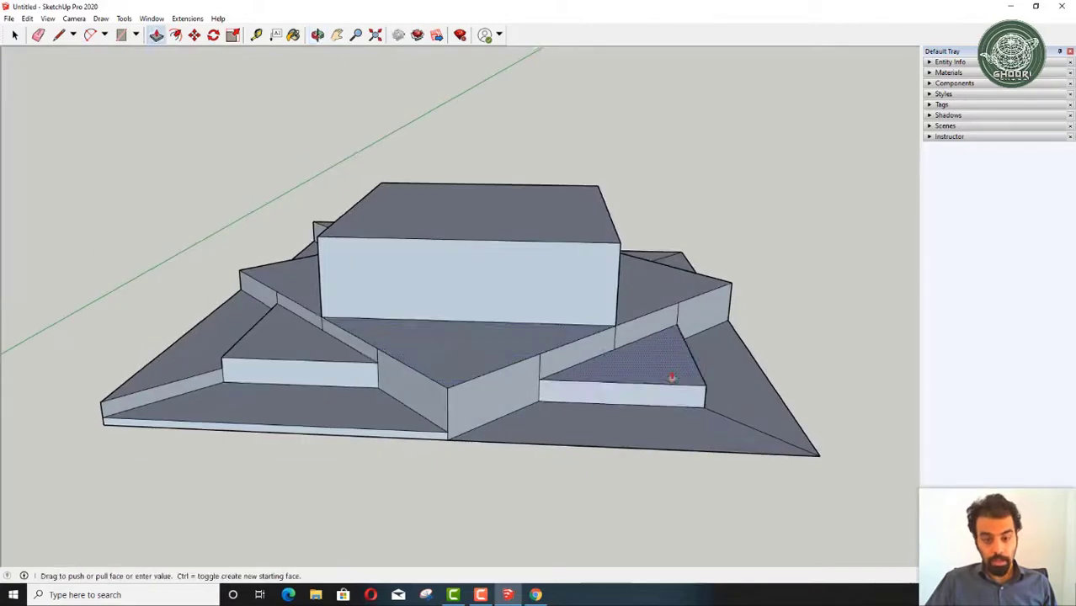
{"action": "left_click", "coordinate": [626, 446]}
{"action": "middle_click_drag", "start_coordinate": [626, 447], "coordinate": [426, 442]}
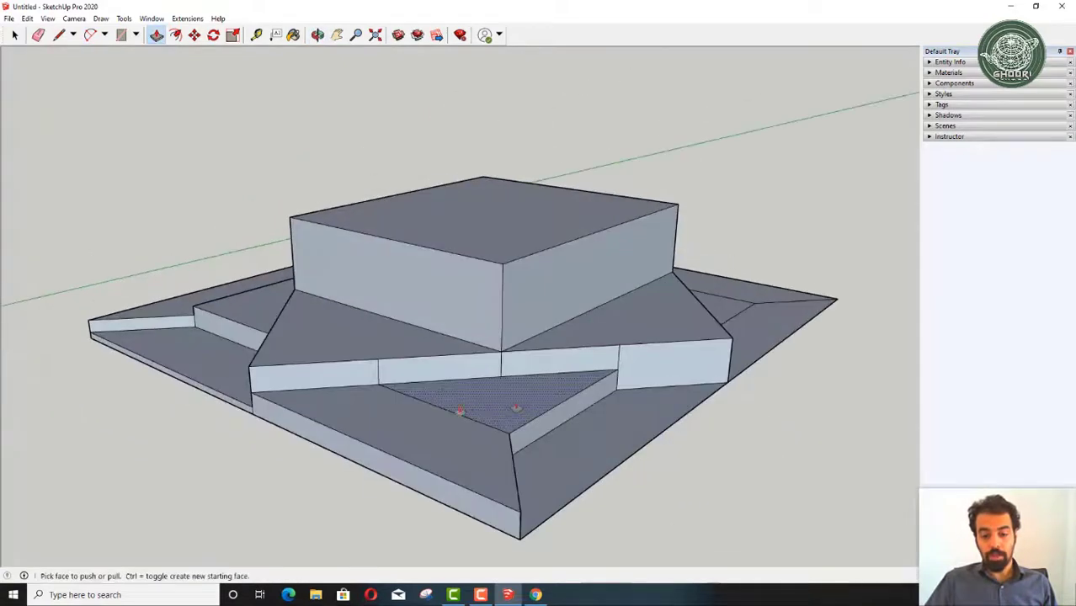
{"action": "left_click", "coordinate": [428, 447]}
{"action": "left_click", "coordinate": [434, 459]}
Step: Set new heights for the lower right faces and raise the lower front face into a step
{"action": "left_click", "coordinate": [595, 452]}
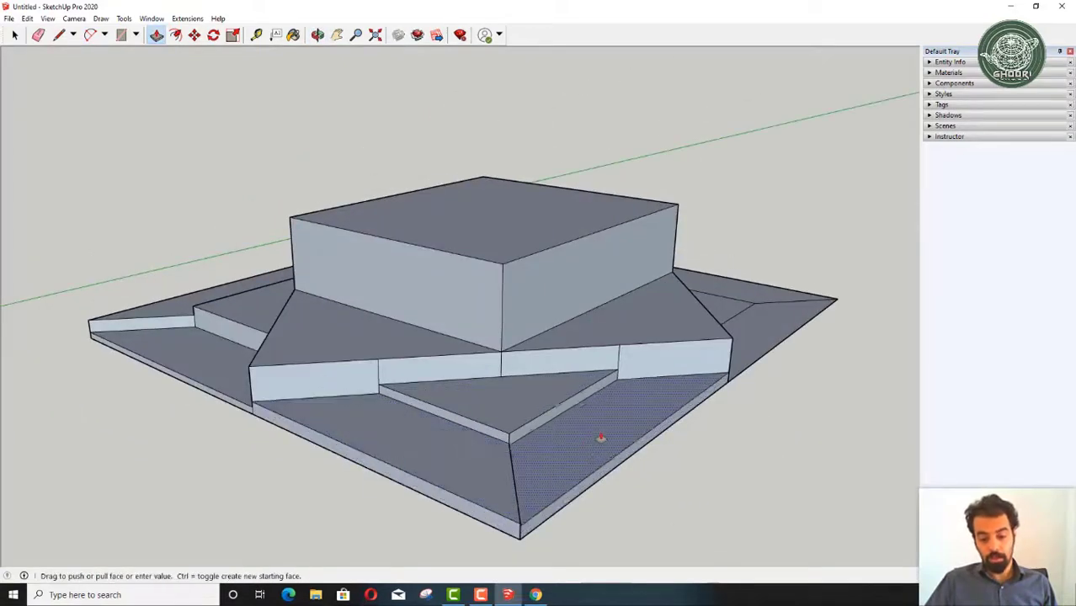
{"action": "left_click", "coordinate": [600, 435]}
{"action": "left_click", "coordinate": [607, 430]}
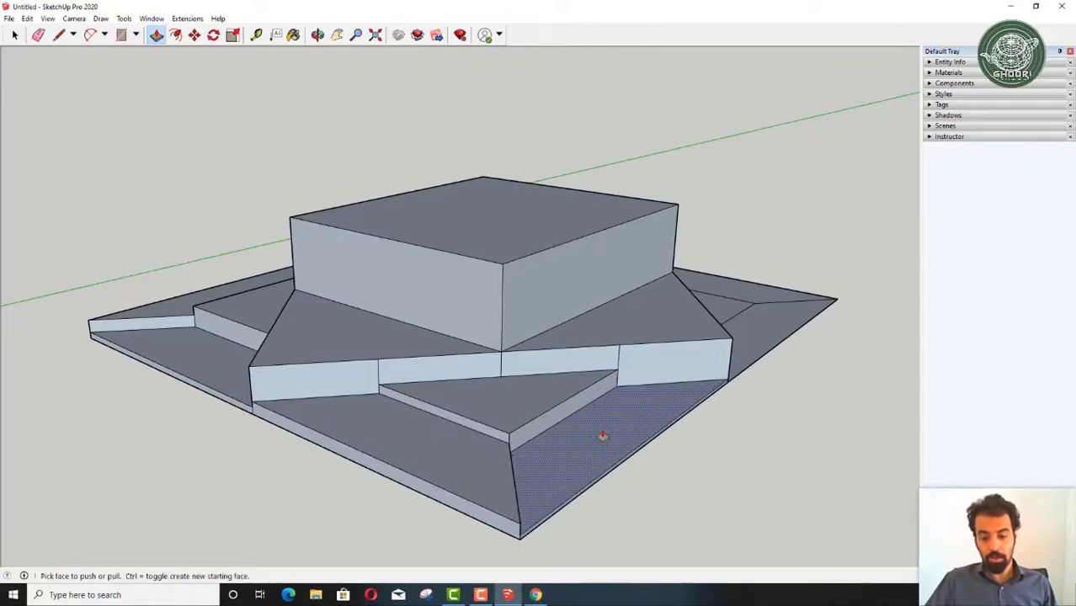
{"action": "middle_click_drag", "start_coordinate": [731, 372], "coordinate": [360, 372]}
{"action": "left_click", "coordinate": [703, 419]}
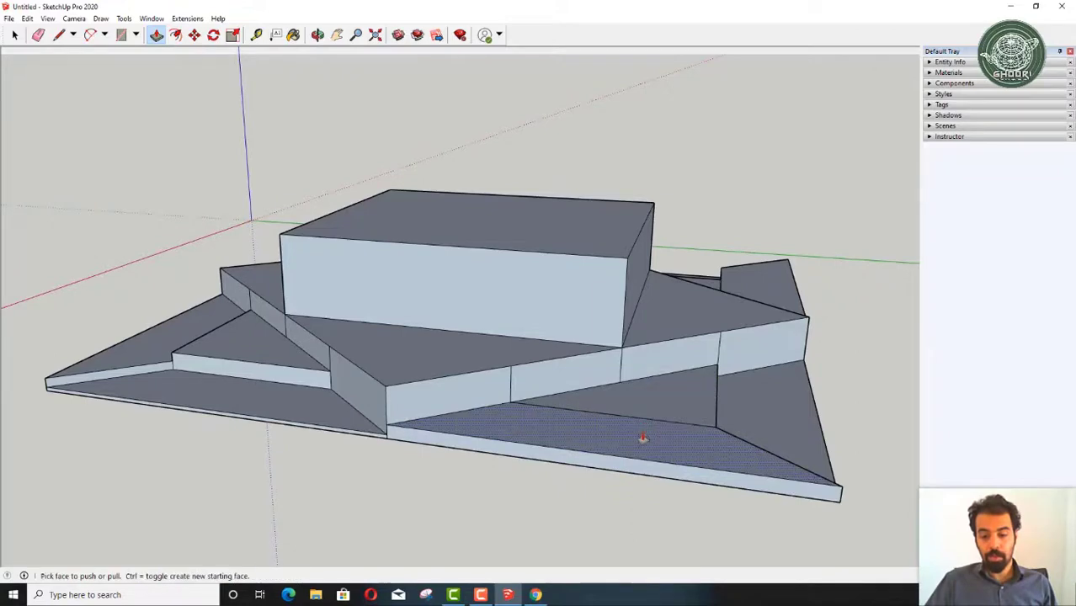
{"action": "left_click", "coordinate": [642, 439]}
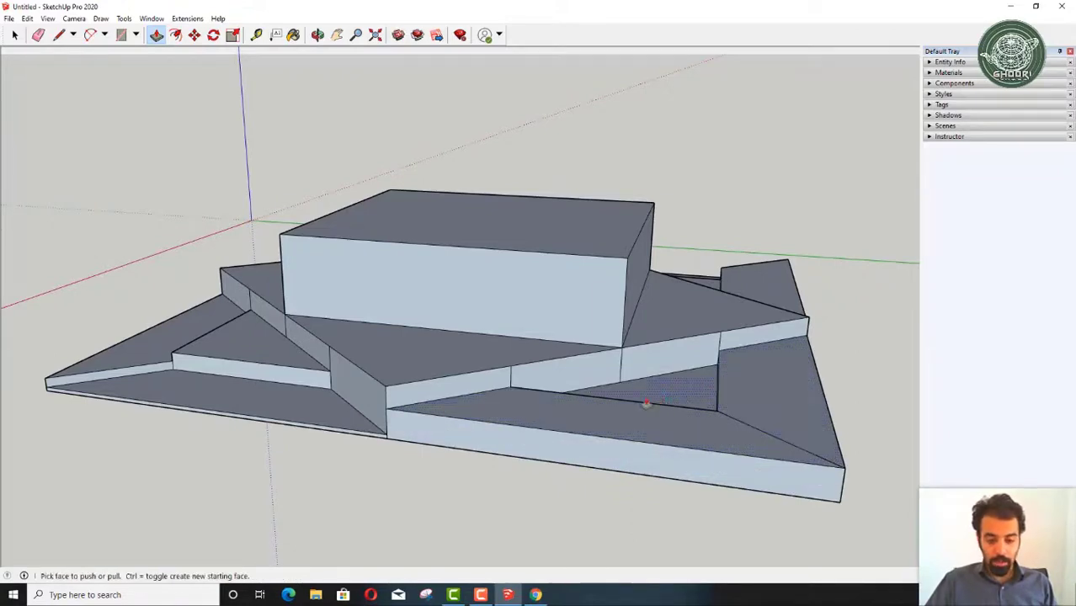
{"action": "key", "text": "e"}
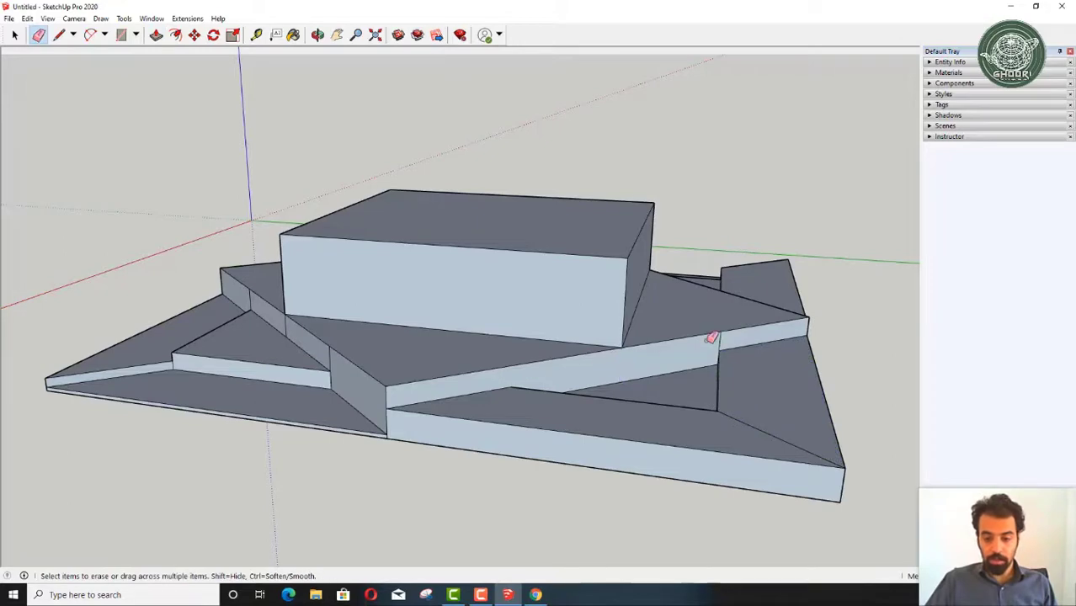
{"action": "mouse_move", "coordinate": [684, 331]}
{"action": "middle_mouse_down"}
{"action": "mouse_move", "coordinate": [492, 332]}
{"action": "mouse_move", "coordinate": [498, 339]}
{"action": "middle_mouse_up"}
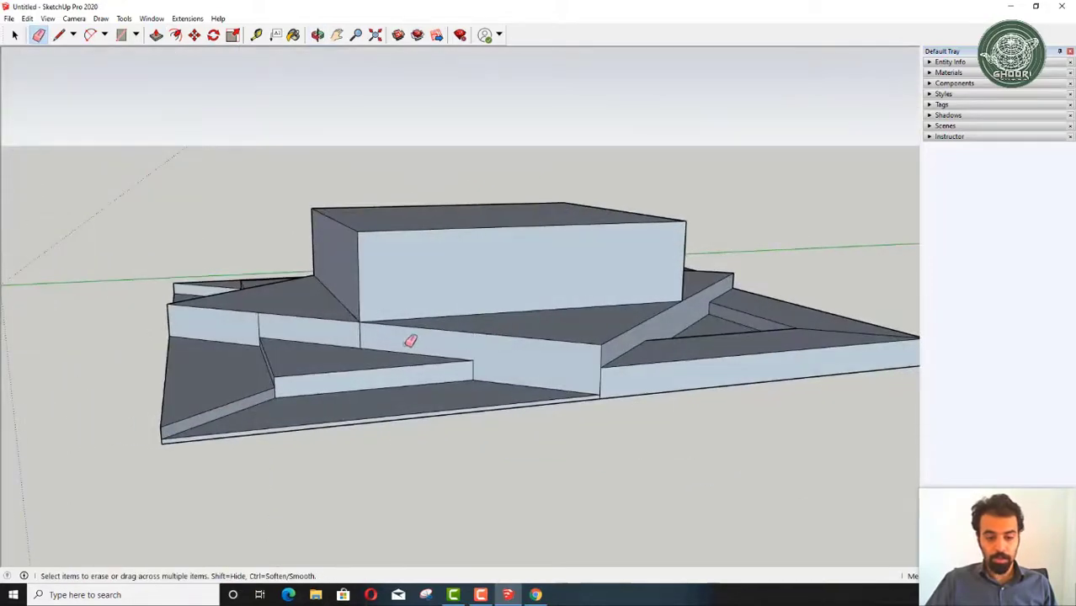
{"action": "mouse_move", "coordinate": [249, 318]}
{"action": "middle_mouse_down"}
{"action": "mouse_move", "coordinate": [445, 313]}
{"action": "mouse_move", "coordinate": [889, 334]}
{"action": "middle_mouse_up"}
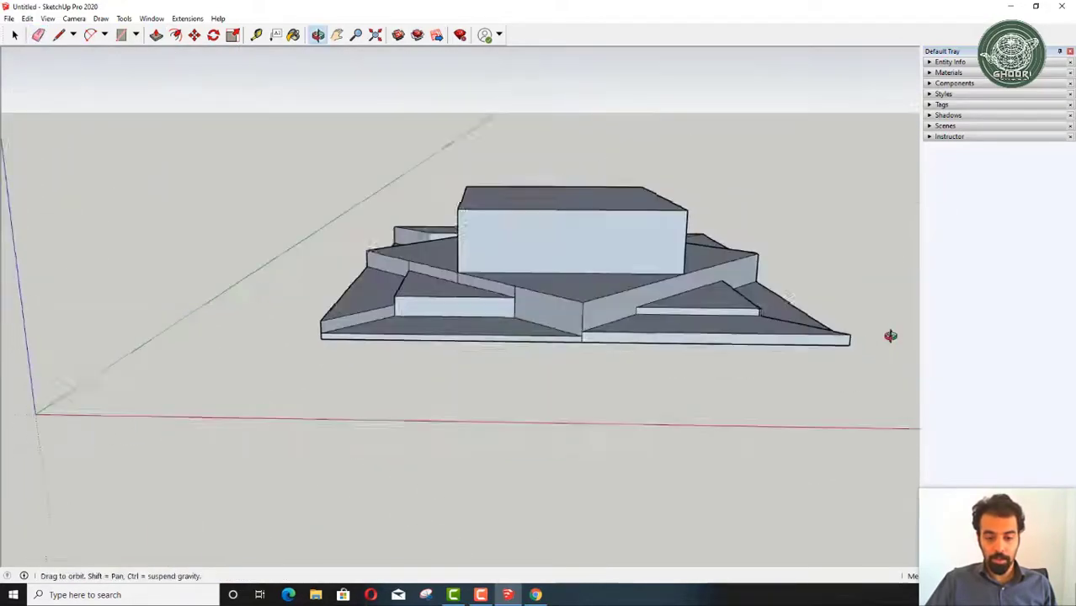
{"action": "scroll", "coordinate": [524, 290], "scroll_direction": "up", "scroll_amount": 3}
{"action": "scroll", "coordinate": [485, 288], "scroll_direction": "up", "scroll_amount": 2}
{"action": "mouse_move", "coordinate": [485, 288]}
{"action": "middle_mouse_down"}
{"action": "mouse_move", "coordinate": [420, 271]}
{"action": "mouse_move", "coordinate": [636, 307]}
{"action": "middle_mouse_up"}
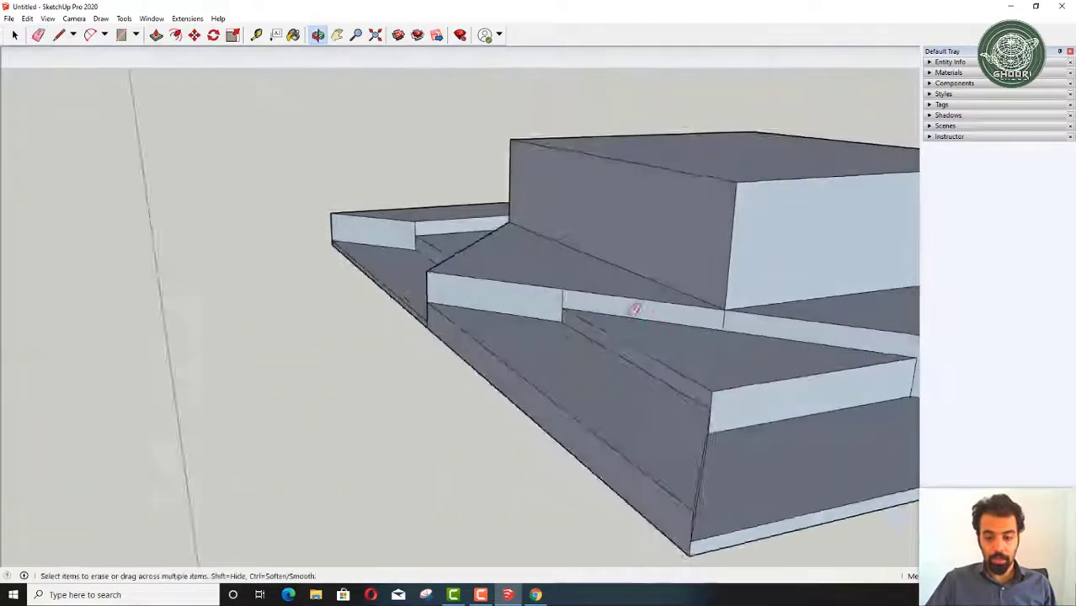
{"action": "scroll", "coordinate": [673, 314], "scroll_direction": "up", "scroll_amount": 2}
{"action": "scroll", "coordinate": [450, 298], "scroll_direction": "down", "scroll_amount": 3}
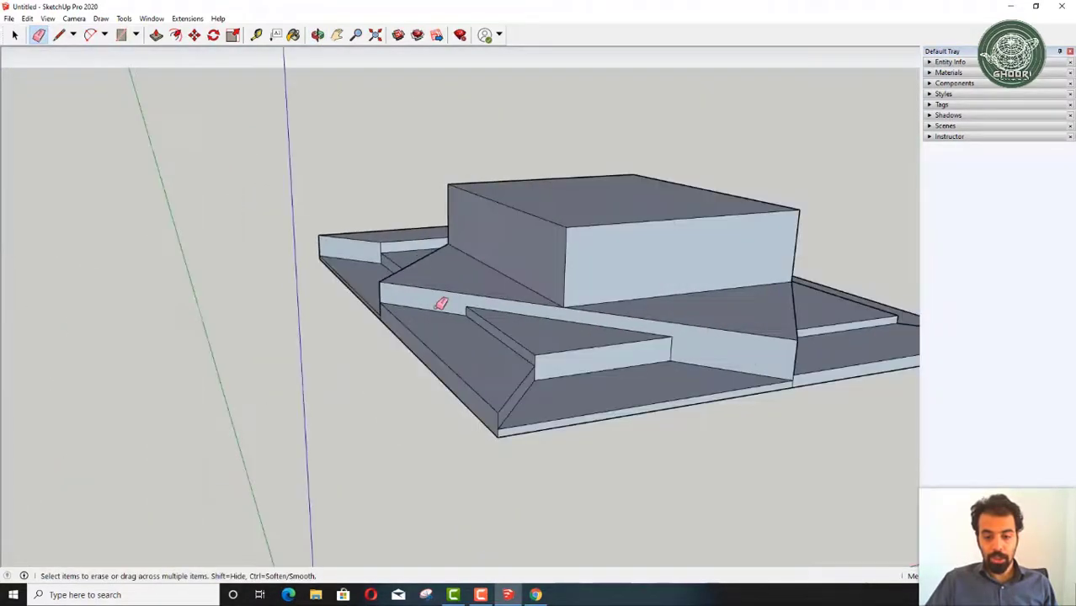
{"action": "scroll", "coordinate": [600, 352], "scroll_direction": "down", "scroll_amount": 2}
{"action": "middle_click_drag", "start_coordinate": [600, 352], "coordinate": [377, 356]}
{"action": "scroll", "coordinate": [529, 344], "scroll_direction": "up", "scroll_amount": 2}
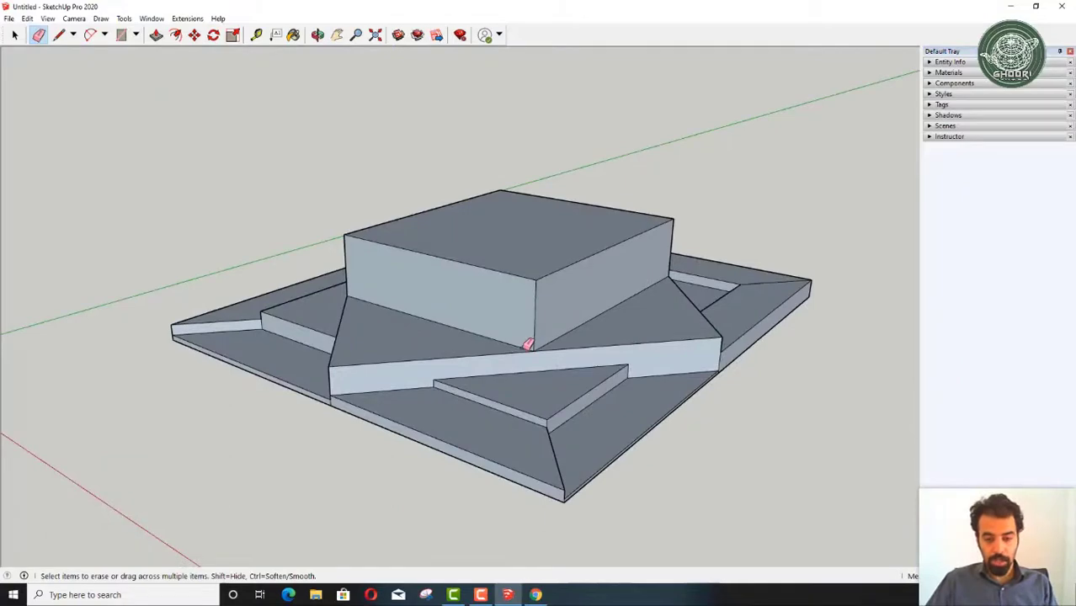
{"action": "key", "text": "space"}
{"action": "mouse_move", "coordinate": [530, 307]}
{"action": "middle_mouse_down"}
{"action": "mouse_move", "coordinate": [451, 399]}
{"action": "mouse_move", "coordinate": [510, 210]}
{"action": "middle_mouse_up"}
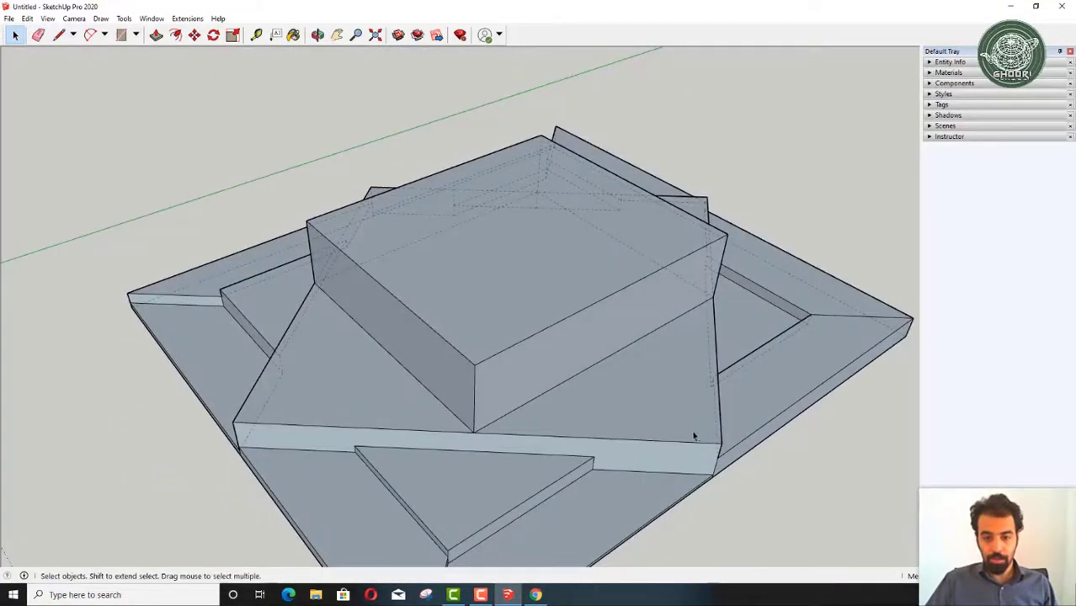
{"action": "mouse_move", "coordinate": [678, 392]}
{"action": "middle_mouse_down"}
{"action": "mouse_move", "coordinate": [512, 223]}
{"action": "mouse_move", "coordinate": [400, 265]}
{"action": "mouse_move", "coordinate": [351, 298]}
{"action": "mouse_move", "coordinate": [431, 291]}
{"action": "mouse_move", "coordinate": [757, 321]}
{"action": "mouse_move", "coordinate": [673, 283]}
{"action": "mouse_move", "coordinate": [434, 304]}
{"action": "mouse_move", "coordinate": [608, 509]}
{"action": "mouse_move", "coordinate": [476, 216]}
{"action": "middle_mouse_up"}
{"action": "scroll", "coordinate": [477, 216], "scroll_direction": "down", "scroll_amount": 3}
{"action": "scroll", "coordinate": [514, 310], "scroll_direction": "down", "scroll_amount": 3}
{"action": "mouse_move", "coordinate": [466, 355]}
{"action": "middle_mouse_down"}
{"action": "mouse_move", "coordinate": [631, 89]}
{"action": "mouse_move", "coordinate": [443, 376]}
{"action": "mouse_move", "coordinate": [563, 255]}
{"action": "mouse_move", "coordinate": [763, 233]}
{"action": "mouse_move", "coordinate": [462, 248]}
{"action": "middle_mouse_up"}
{"action": "scroll", "coordinate": [443, 376], "scroll_direction": "up", "scroll_amount": 3}
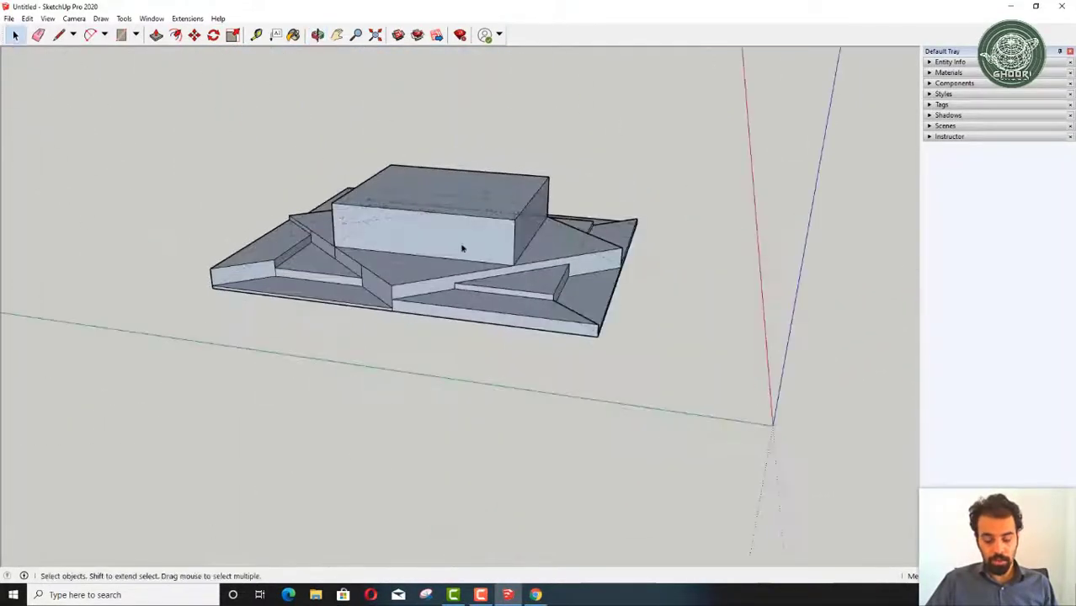
{"action": "scroll", "coordinate": [506, 231], "scroll_direction": "up", "scroll_amount": 5}
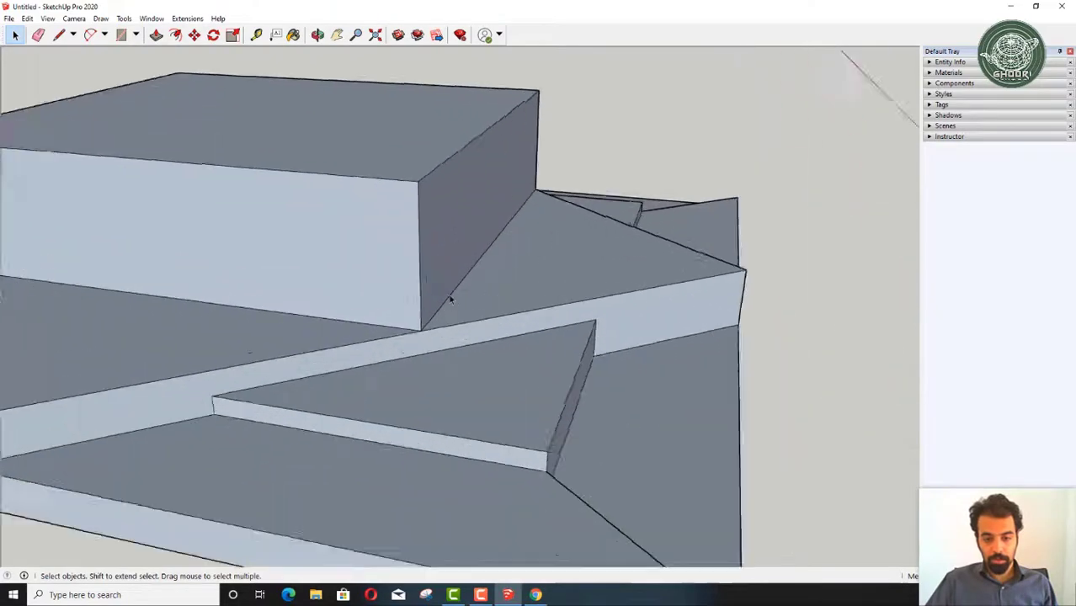
{"action": "mouse_move", "coordinate": [447, 301]}
{"action": "middle_mouse_down"}
{"action": "mouse_move", "coordinate": [587, 154]}
{"action": "mouse_move", "coordinate": [708, 60]}
{"action": "mouse_move", "coordinate": [455, 363]}
{"action": "mouse_move", "coordinate": [629, 422]}
{"action": "mouse_move", "coordinate": [499, 290]}
{"action": "mouse_move", "coordinate": [179, 223]}
{"action": "middle_mouse_up"}
{"action": "scroll", "coordinate": [456, 363], "scroll_direction": "up", "scroll_amount": 3}
{"action": "scroll", "coordinate": [502, 291], "scroll_direction": "down", "scroll_amount": 3}
{"action": "scroll", "coordinate": [231, 248], "scroll_direction": "up", "scroll_amount": 4}
{"action": "scroll", "coordinate": [254, 190], "scroll_direction": "up", "scroll_amount": 2}
{"action": "mouse_move", "coordinate": [254, 190]}
{"action": "middle_mouse_down"}
{"action": "mouse_move", "coordinate": [118, 288]}
{"action": "mouse_move", "coordinate": [314, 245]}
{"action": "mouse_move", "coordinate": [63, 218]}
{"action": "mouse_move", "coordinate": [408, 406]}
{"action": "mouse_move", "coordinate": [324, 329]}
{"action": "mouse_move", "coordinate": [535, 334]}
{"action": "mouse_move", "coordinate": [951, 434]}
{"action": "mouse_move", "coordinate": [905, 437]}
{"action": "middle_mouse_up"}
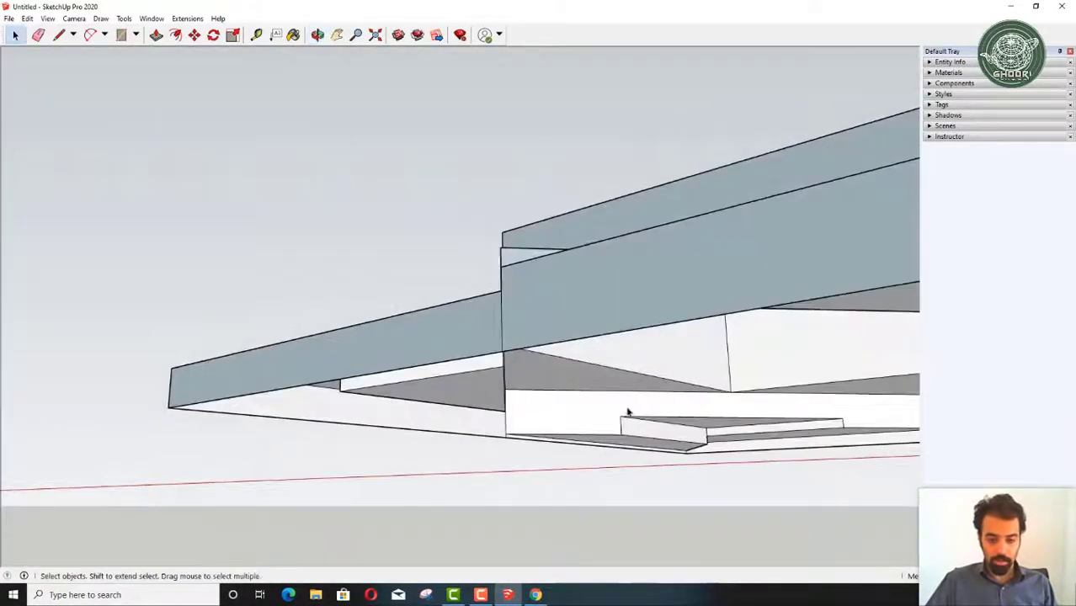
{"action": "mouse_move", "coordinate": [500, 331]}
{"action": "middle_mouse_down"}
{"action": "mouse_move", "coordinate": [389, 324]}
{"action": "mouse_move", "coordinate": [327, 355]}
{"action": "mouse_move", "coordinate": [461, 374]}
{"action": "middle_mouse_up"}
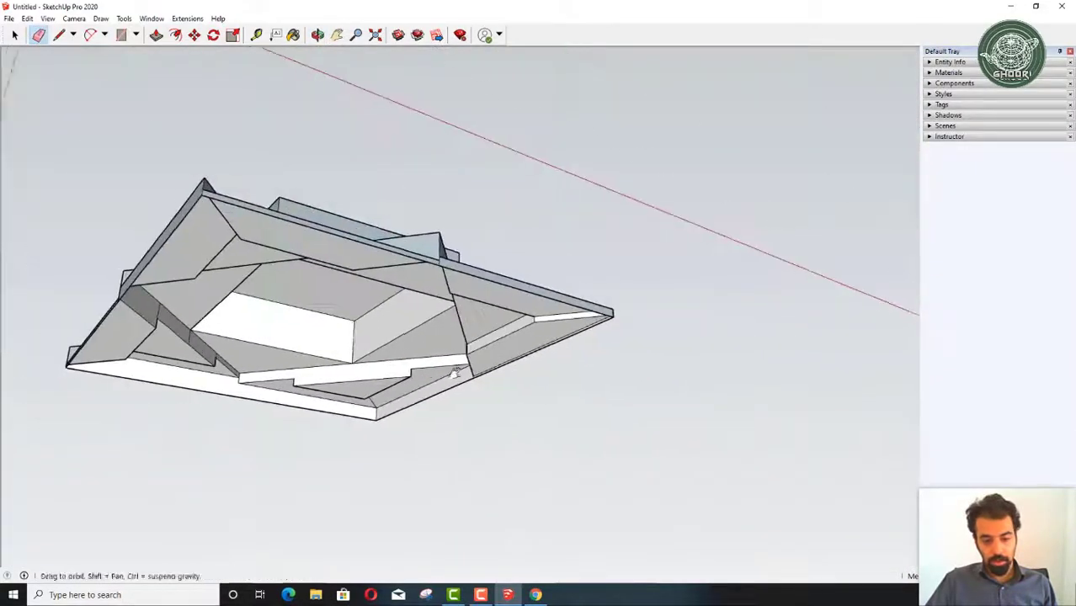
Step: Orbit and zoom around the raised stepped block to inspect it from several angles
{"action": "scroll", "coordinate": [525, 411], "scroll_direction": "up", "scroll_amount": 3}
{"action": "mouse_move", "coordinate": [525, 410]}
{"action": "middle_mouse_down"}
{"action": "mouse_move", "coordinate": [183, 231]}
{"action": "mouse_move", "coordinate": [432, 404]}
{"action": "mouse_move", "coordinate": [564, 377]}
{"action": "mouse_move", "coordinate": [637, 463]}
{"action": "middle_mouse_up"}
{"action": "scroll", "coordinate": [637, 463], "scroll_direction": "down", "scroll_amount": 3}
{"action": "scroll", "coordinate": [528, 377], "scroll_direction": "down", "scroll_amount": 3}
{"action": "middle_click_drag", "start_coordinate": [528, 377], "coordinate": [413, 454]}
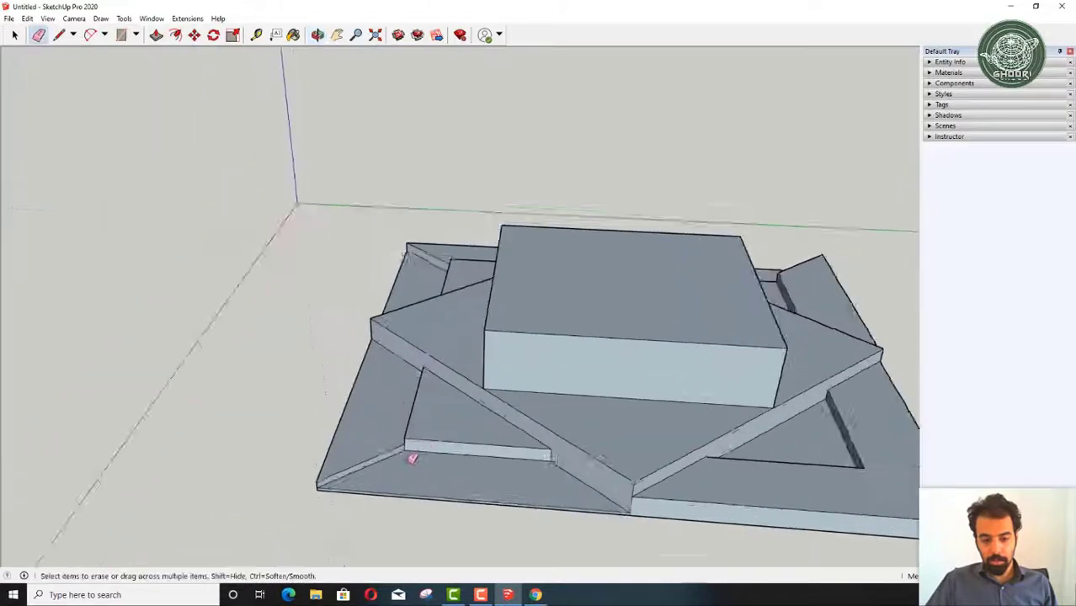
{"action": "scroll", "coordinate": [545, 271], "scroll_direction": "up", "scroll_amount": 5}
{"action": "scroll", "coordinate": [545, 271], "scroll_direction": "down", "scroll_amount": 3}
{"action": "scroll", "coordinate": [520, 349], "scroll_direction": "down", "scroll_amount": 2}
{"action": "mouse_move", "coordinate": [521, 348]}
{"action": "middle_mouse_down"}
{"action": "mouse_move", "coordinate": [653, 308]}
{"action": "mouse_move", "coordinate": [291, 184]}
{"action": "middle_mouse_up"}
{"action": "scroll", "coordinate": [654, 307], "scroll_direction": "up", "scroll_amount": 4}
{"action": "scroll", "coordinate": [291, 184], "scroll_direction": "down", "scroll_amount": 3}
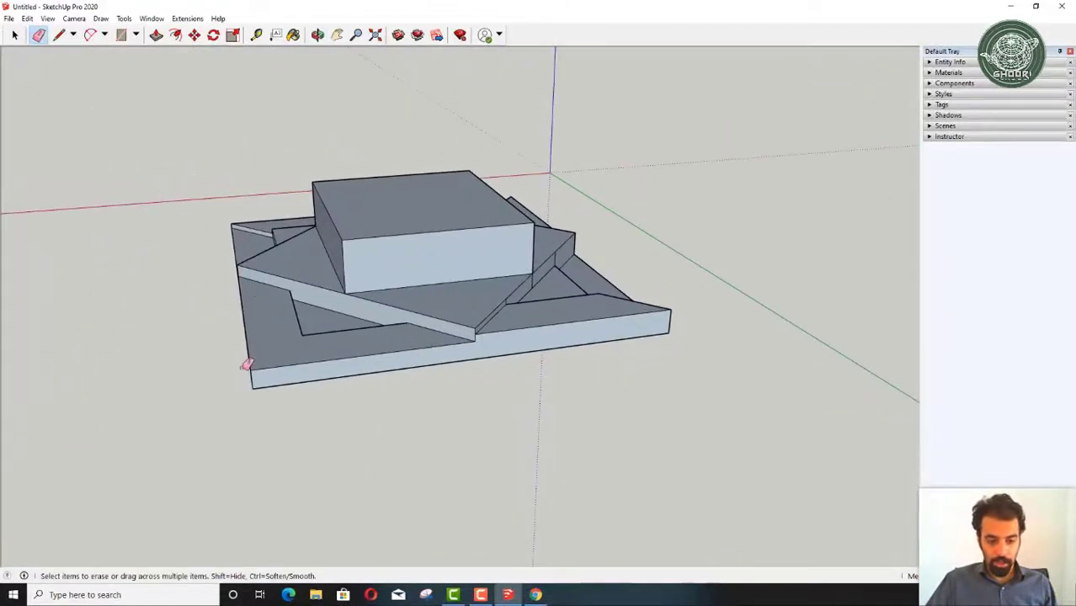
{"action": "mouse_move", "coordinate": [634, 286]}
{"action": "middle_mouse_down"}
{"action": "mouse_move", "coordinate": [158, 336]}
{"action": "mouse_move", "coordinate": [271, 329]}
{"action": "middle_mouse_up"}
{"action": "scroll", "coordinate": [332, 336], "scroll_direction": "up", "scroll_amount": 3}
{"action": "scroll", "coordinate": [374, 308], "scroll_direction": "up", "scroll_amount": 3}
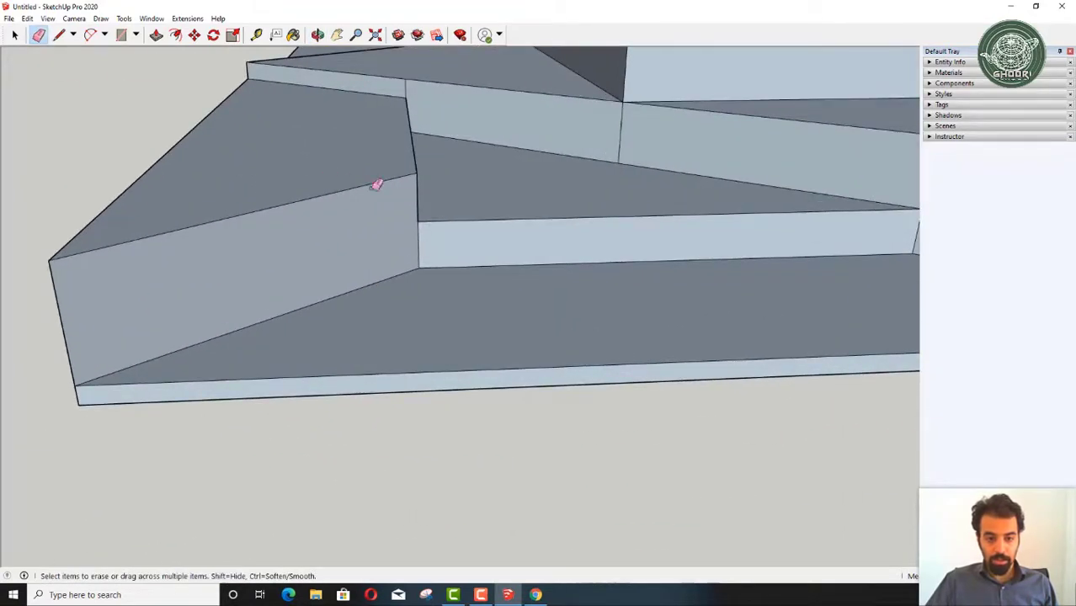
{"action": "middle_click_drag", "start_coordinate": [376, 184], "coordinate": [325, 233]}
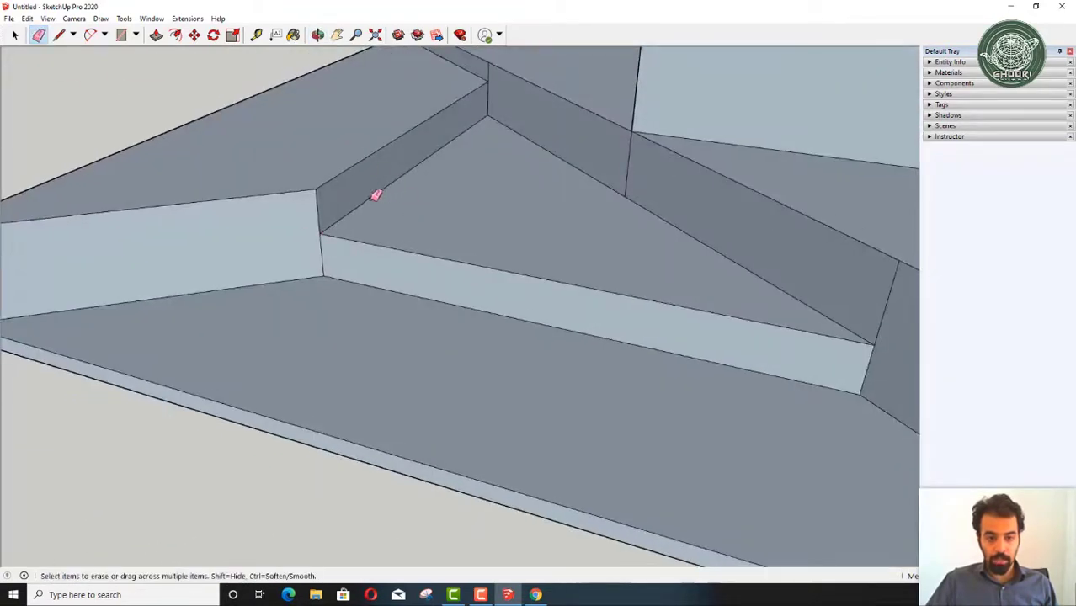
{"action": "mouse_move", "coordinate": [389, 355]}
{"action": "middle_mouse_down"}
{"action": "mouse_move", "coordinate": [365, 158]}
{"action": "mouse_move", "coordinate": [329, 225]}
{"action": "mouse_move", "coordinate": [570, 345]}
{"action": "mouse_move", "coordinate": [807, 219]}
{"action": "mouse_move", "coordinate": [788, 111]}
{"action": "mouse_move", "coordinate": [533, 123]}
{"action": "mouse_move", "coordinate": [379, 174]}
{"action": "mouse_move", "coordinate": [269, 226]}
{"action": "mouse_move", "coordinate": [432, 305]}
{"action": "mouse_move", "coordinate": [483, 239]}
{"action": "mouse_move", "coordinate": [396, 149]}
{"action": "mouse_move", "coordinate": [367, 138]}
{"action": "mouse_move", "coordinate": [403, 96]}
{"action": "mouse_move", "coordinate": [446, 135]}
{"action": "mouse_move", "coordinate": [838, 264]}
{"action": "middle_mouse_up"}
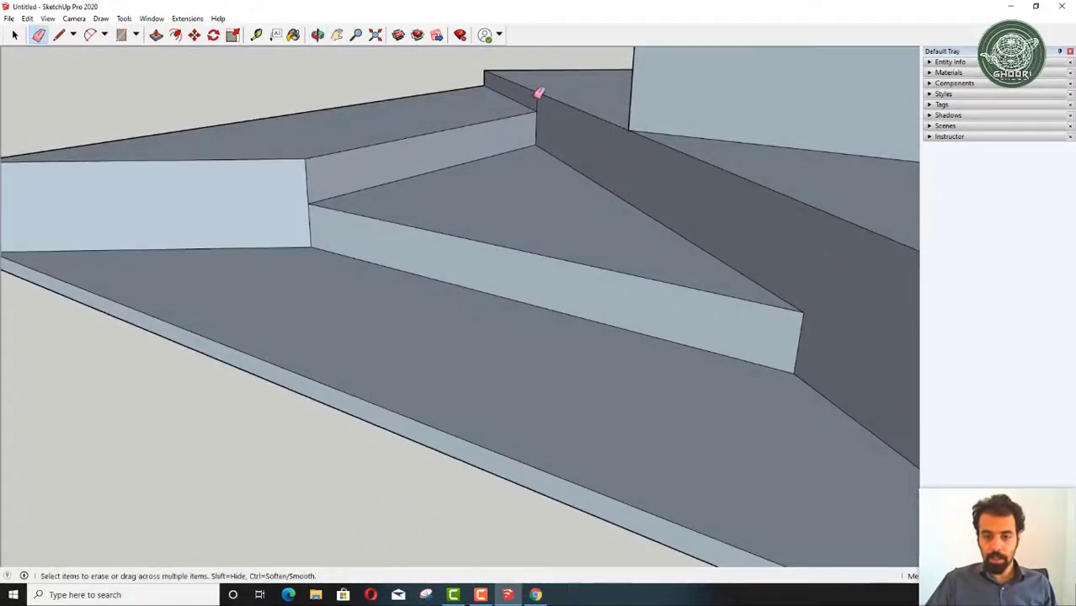
{"action": "scroll", "coordinate": [589, 215], "scroll_direction": "down", "scroll_amount": 3}
{"action": "mouse_move", "coordinate": [595, 220]}
{"action": "middle_mouse_down"}
{"action": "mouse_move", "coordinate": [528, 225]}
{"action": "mouse_move", "coordinate": [495, 186]}
{"action": "middle_mouse_up"}
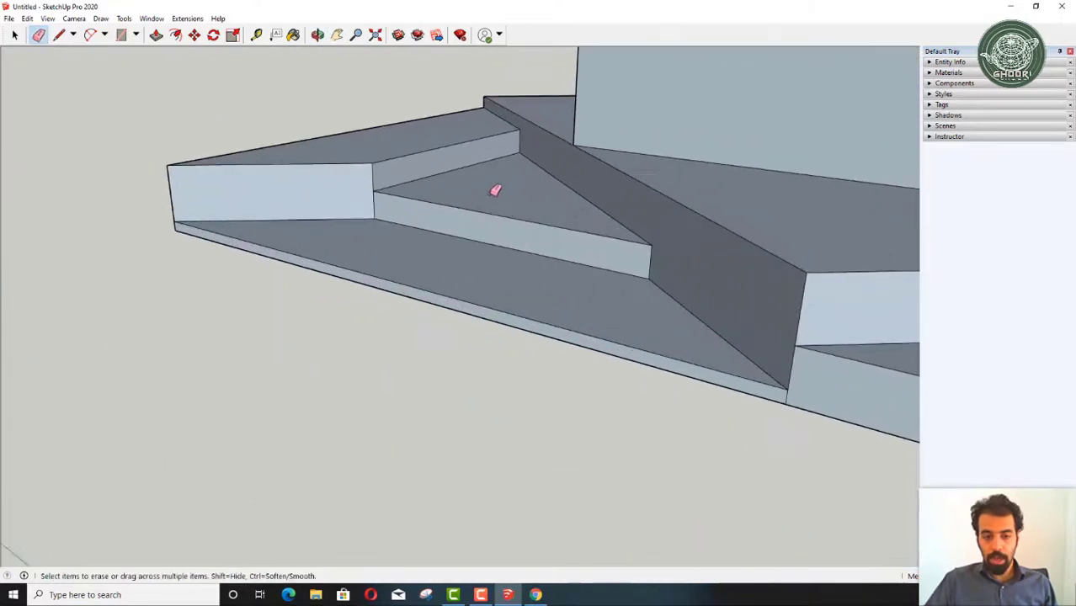
{"action": "scroll", "coordinate": [371, 163], "scroll_direction": "up", "scroll_amount": 5}
{"action": "mouse_move", "coordinate": [371, 162]}
{"action": "middle_mouse_down"}
{"action": "mouse_move", "coordinate": [509, 170]}
{"action": "mouse_move", "coordinate": [440, 194]}
{"action": "middle_mouse_up"}
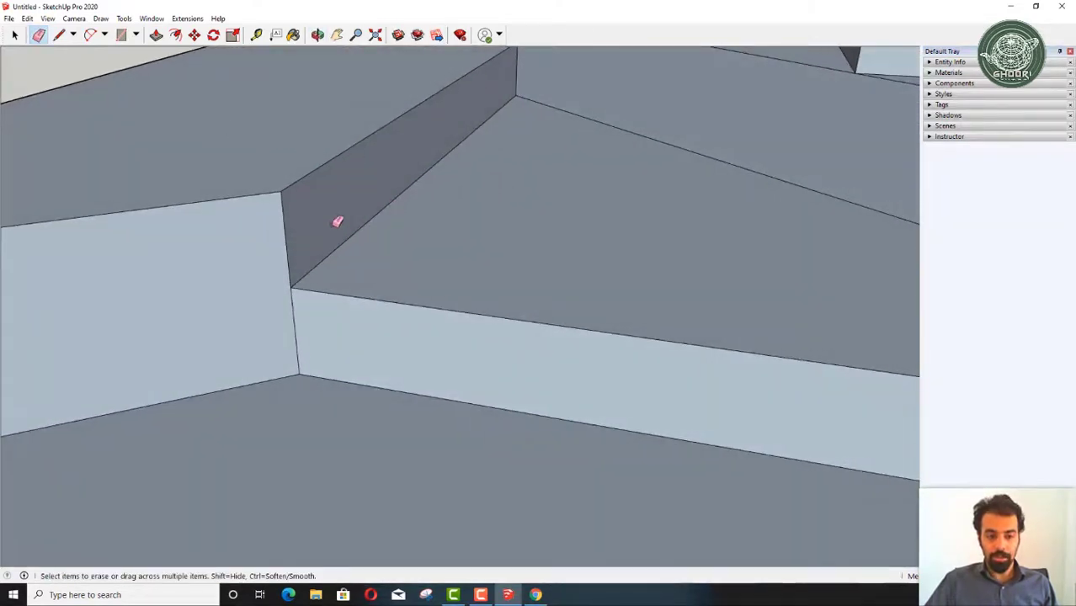
{"action": "scroll", "coordinate": [434, 214], "scroll_direction": "down", "scroll_amount": 3}
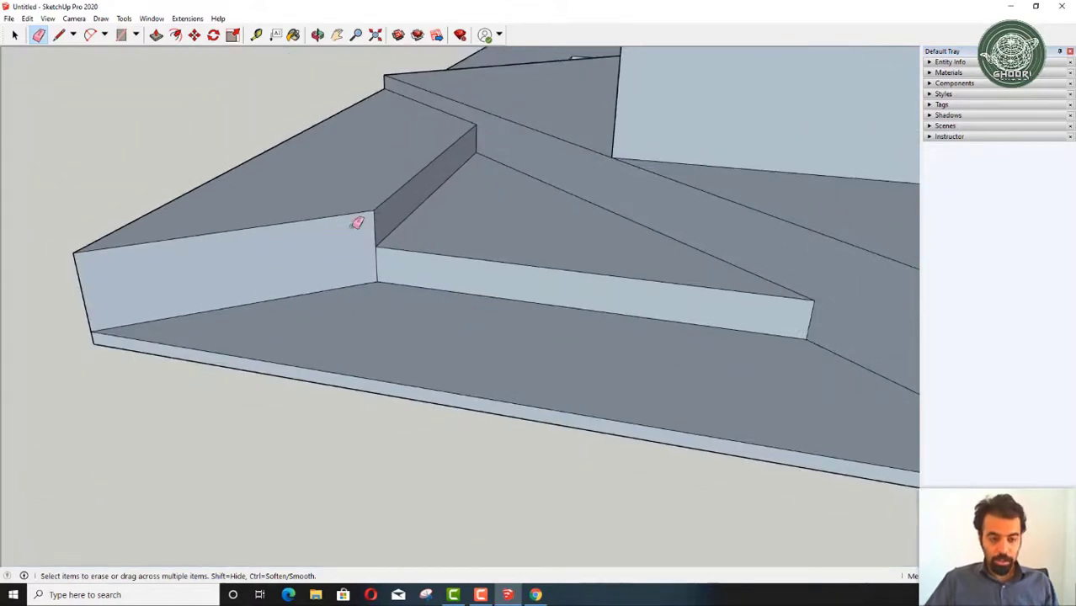
Step: With the Line tool active, bring the view down to a near-horizontal look at the lower step
{"action": "key", "text": "l"}
{"action": "scroll", "coordinate": [361, 221], "scroll_direction": "down", "scroll_amount": 3}
{"action": "scroll", "coordinate": [360, 222], "scroll_direction": "down", "scroll_amount": 5}
{"action": "mouse_move", "coordinate": [361, 221]}
{"action": "middle_mouse_down"}
{"action": "mouse_move", "coordinate": [377, 305]}
{"action": "mouse_move", "coordinate": [438, 322]}
{"action": "mouse_move", "coordinate": [549, 115]}
{"action": "middle_mouse_up"}
{"action": "scroll", "coordinate": [437, 323], "scroll_direction": "up", "scroll_amount": 5}
{"action": "mouse_move", "coordinate": [379, 95]}
{"action": "middle_mouse_down"}
{"action": "mouse_move", "coordinate": [312, 233]}
{"action": "mouse_move", "coordinate": [332, 180]}
{"action": "mouse_move", "coordinate": [288, 192]}
{"action": "mouse_move", "coordinate": [246, 150]}
{"action": "middle_mouse_up"}
{"action": "left_click", "coordinate": [247, 150]}
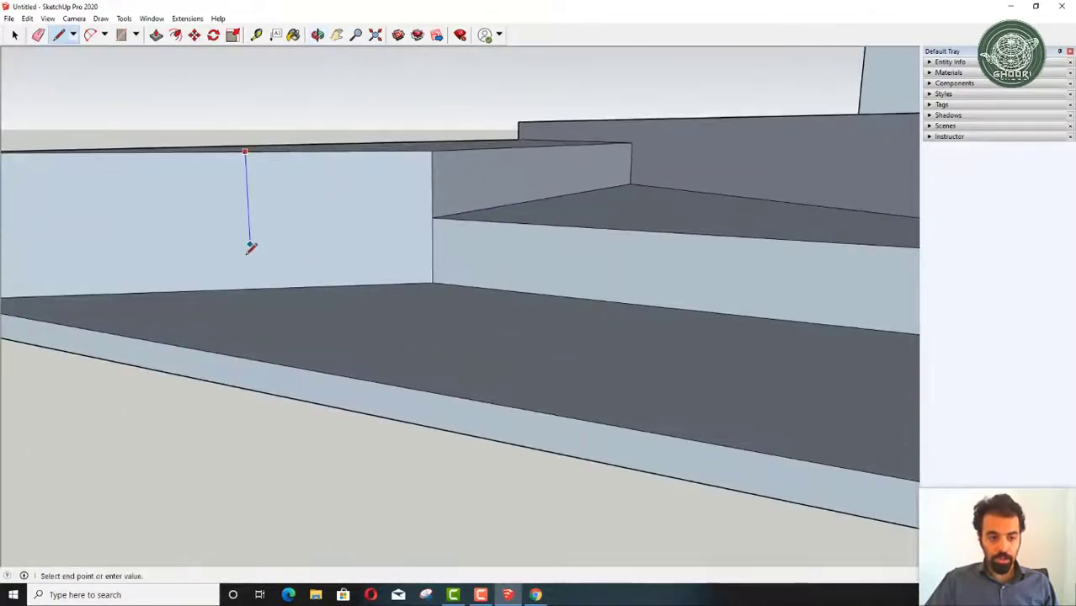
{"action": "left_click", "coordinate": [250, 281]}
{"action": "mouse_move", "coordinate": [276, 182]}
{"action": "middle_mouse_down"}
{"action": "mouse_move", "coordinate": [471, 296]}
{"action": "mouse_move", "coordinate": [505, 301]}
{"action": "mouse_move", "coordinate": [267, 300]}
{"action": "mouse_move", "coordinate": [494, 288]}
{"action": "middle_mouse_up"}
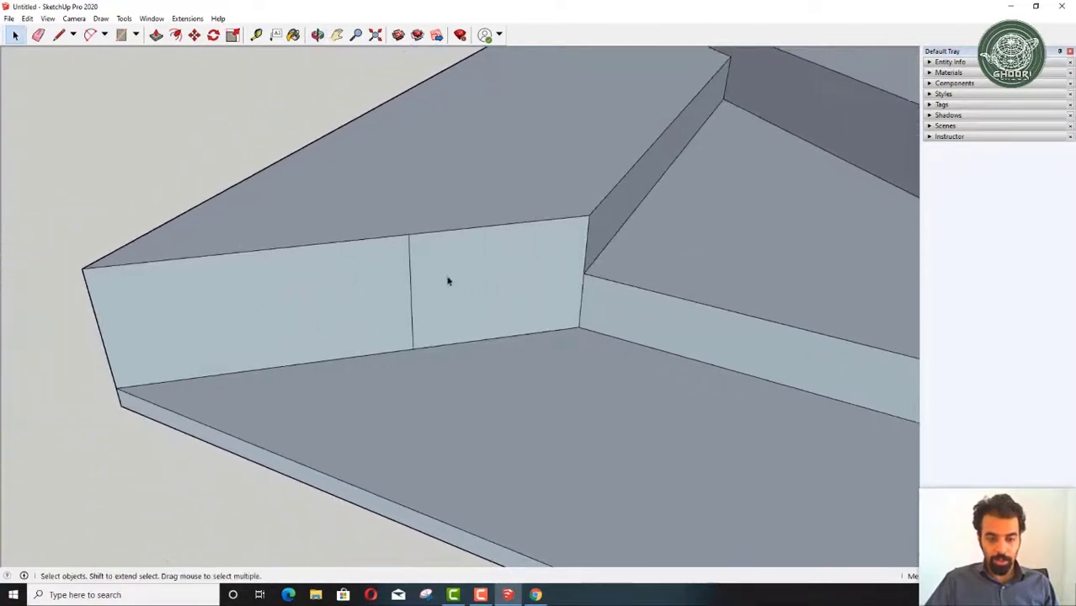
{"action": "left_click", "coordinate": [500, 266]}
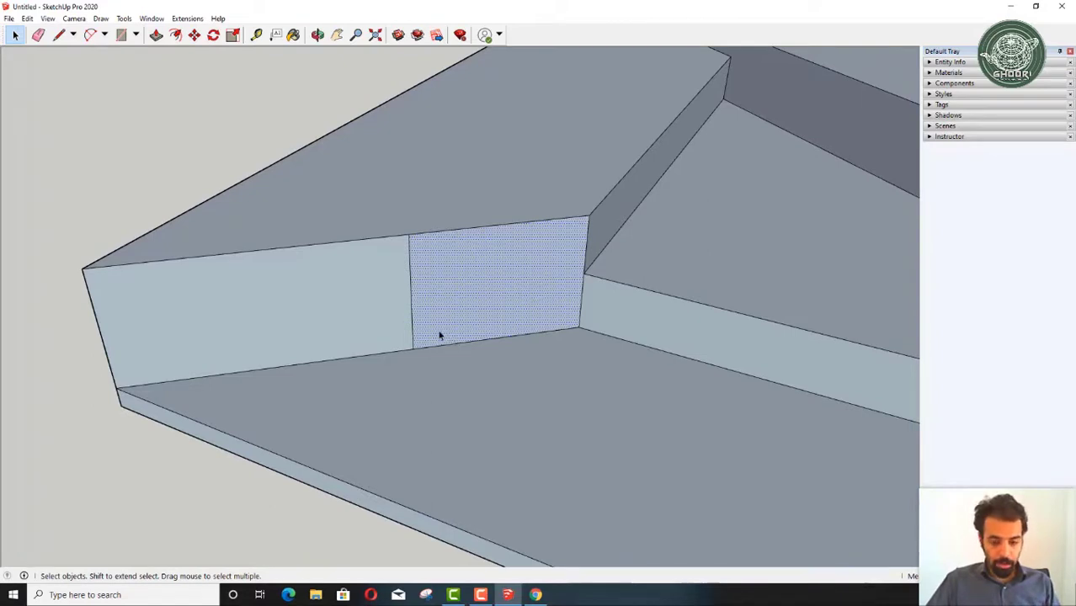
{"action": "key", "text": "e"}
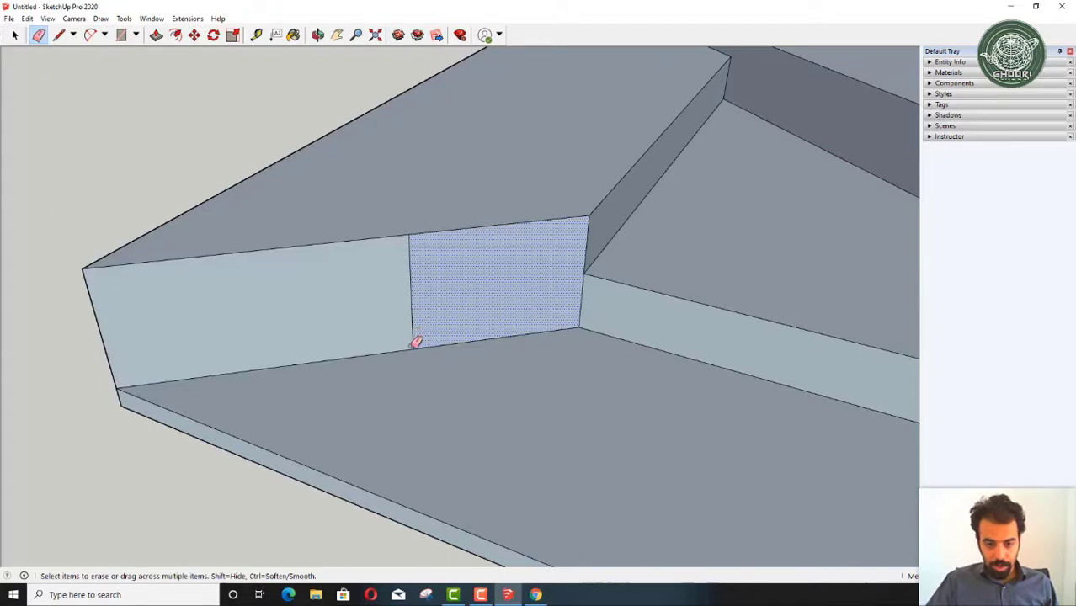
{"action": "left_click_drag", "start_coordinate": [409, 312], "coordinate": [429, 306]}
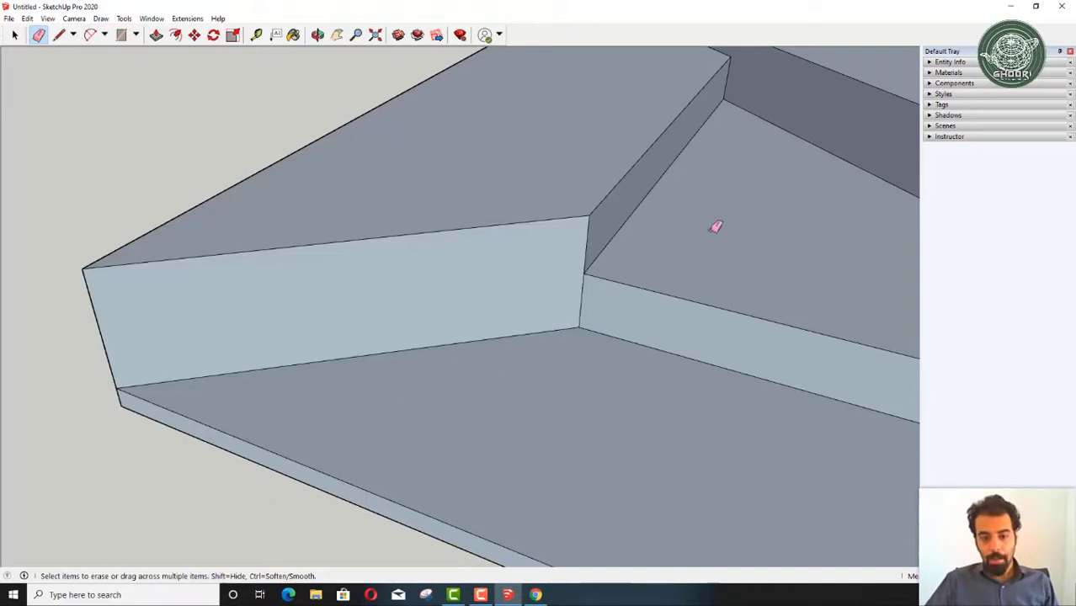
{"action": "middle_click_drag", "start_coordinate": [716, 223], "coordinate": [439, 289]}
{"action": "scroll", "coordinate": [439, 289], "scroll_direction": "up", "scroll_amount": 2}
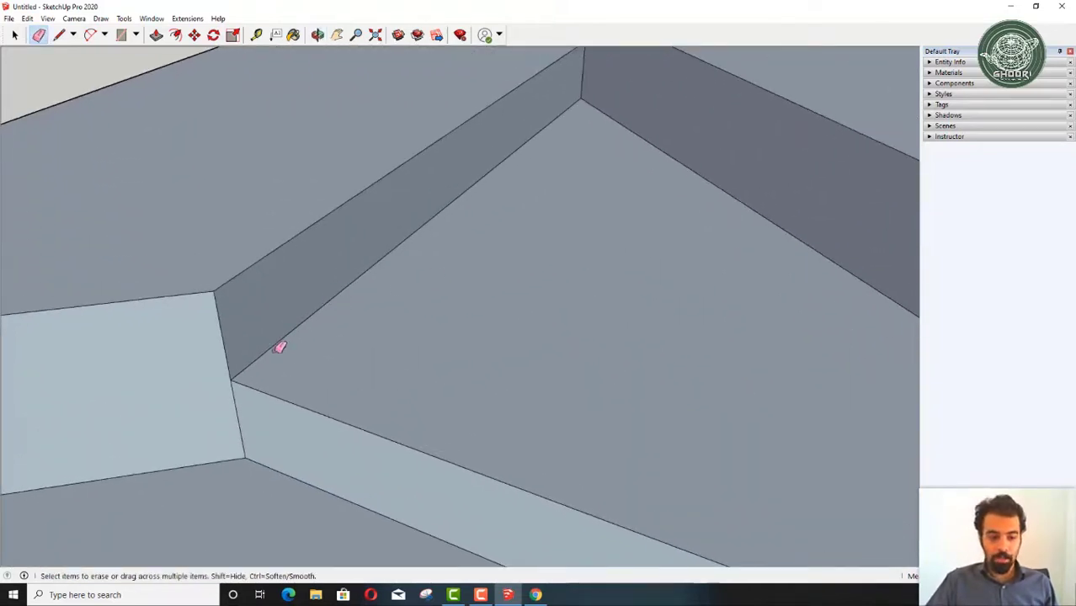
{"action": "middle_click_drag", "start_coordinate": [368, 343], "coordinate": [370, 385]}
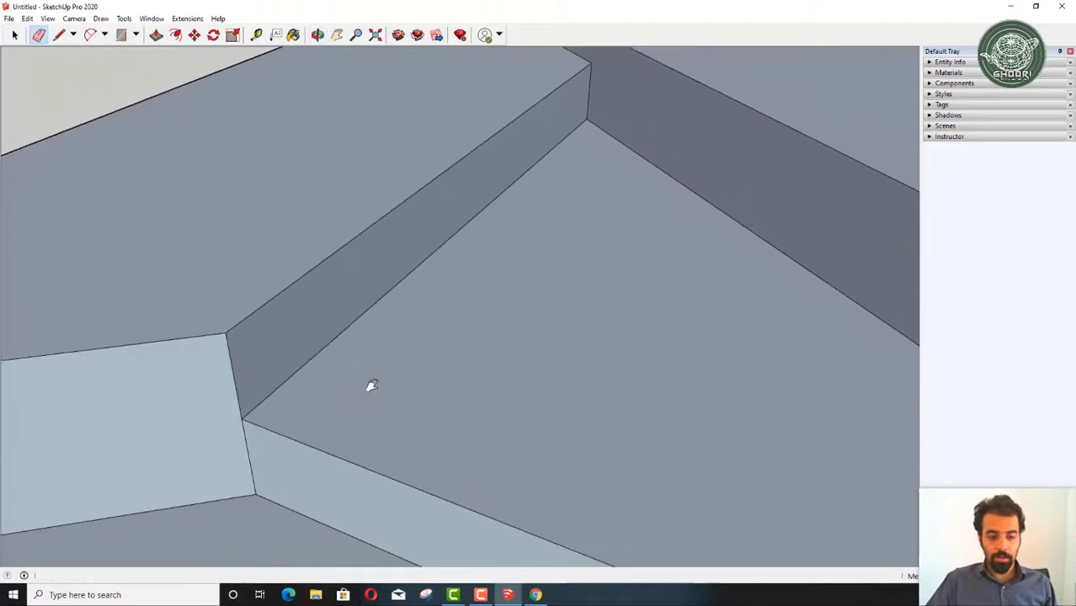
Step: Select the slanted wall, edges and top face of the triangular step to find the shared edge
{"action": "key", "text": "space"}
{"action": "left_click", "coordinate": [262, 381]}
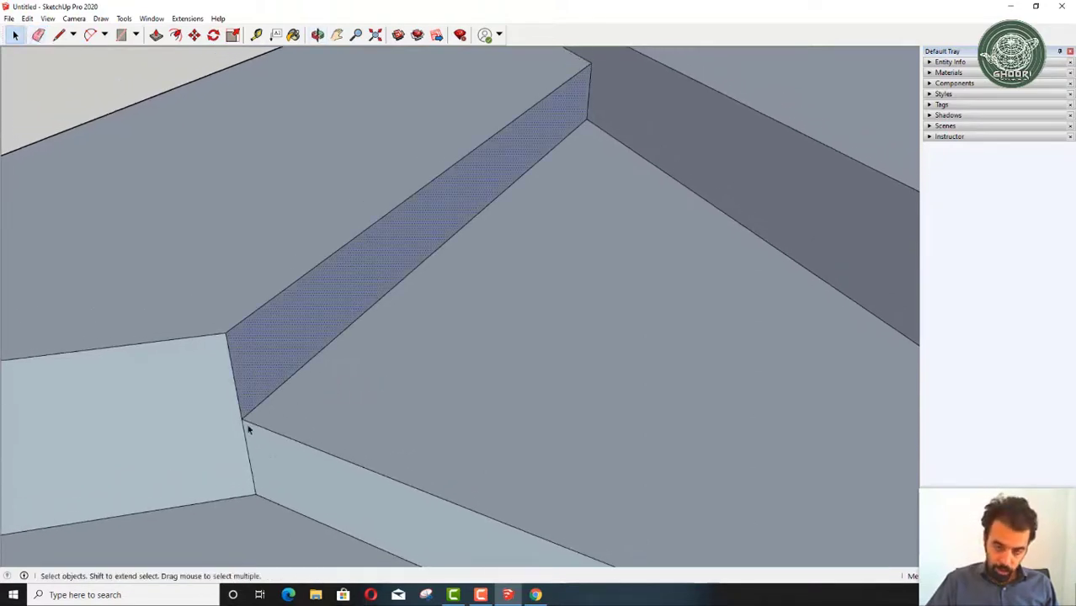
{"action": "left_click", "coordinate": [379, 307]}
{"action": "middle_click_drag", "start_coordinate": [378, 306], "coordinate": [612, 390]}
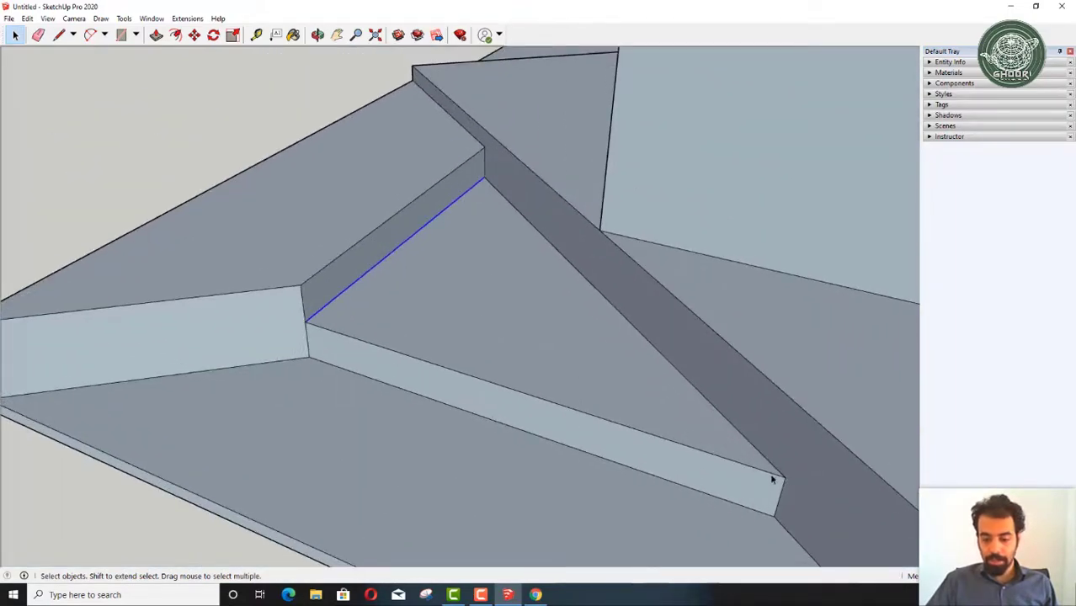
{"action": "left_click", "coordinate": [770, 476]}
{"action": "left_click", "coordinate": [763, 459]}
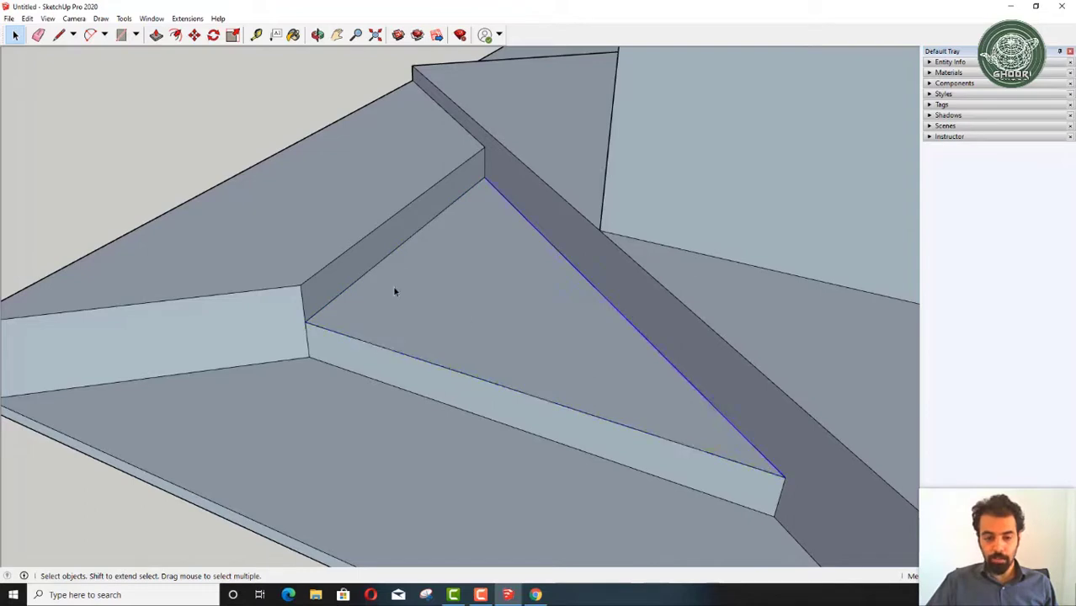
{"action": "left_click", "coordinate": [367, 282]}
{"action": "left_click", "coordinate": [358, 284]}
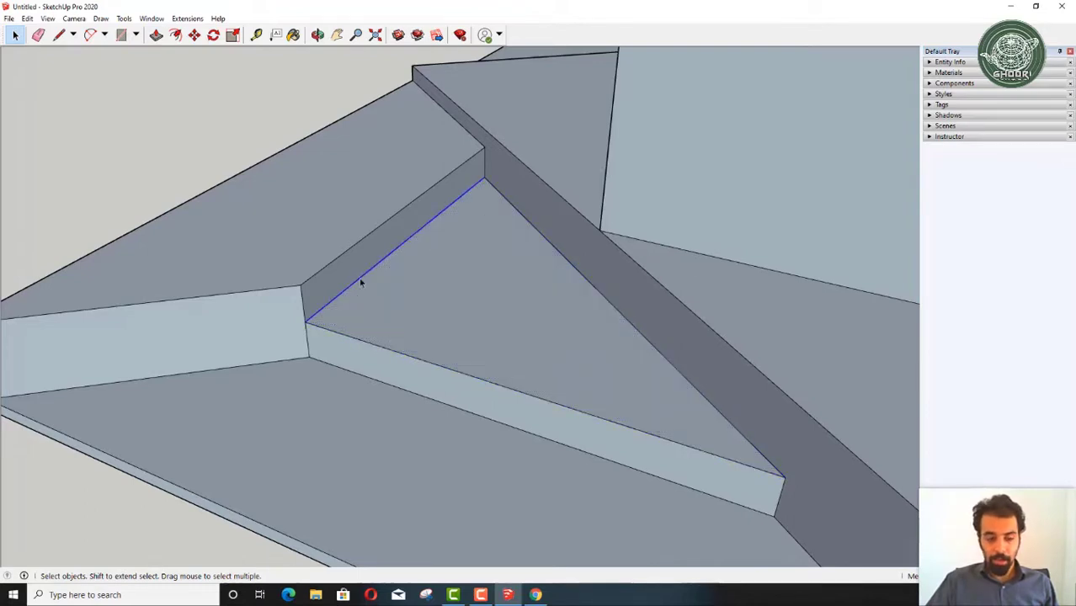
{"action": "left_click", "coordinate": [496, 284]}
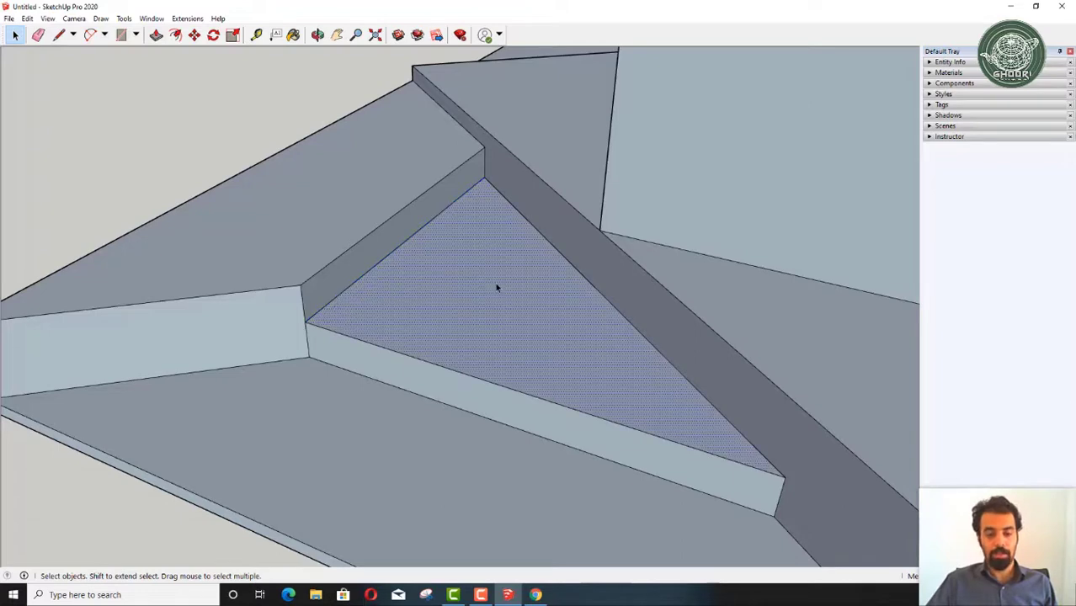
Step: Delete the edge between the triangular top and narrow wall strip, removing both faces
{"action": "left_click", "coordinate": [395, 238]}
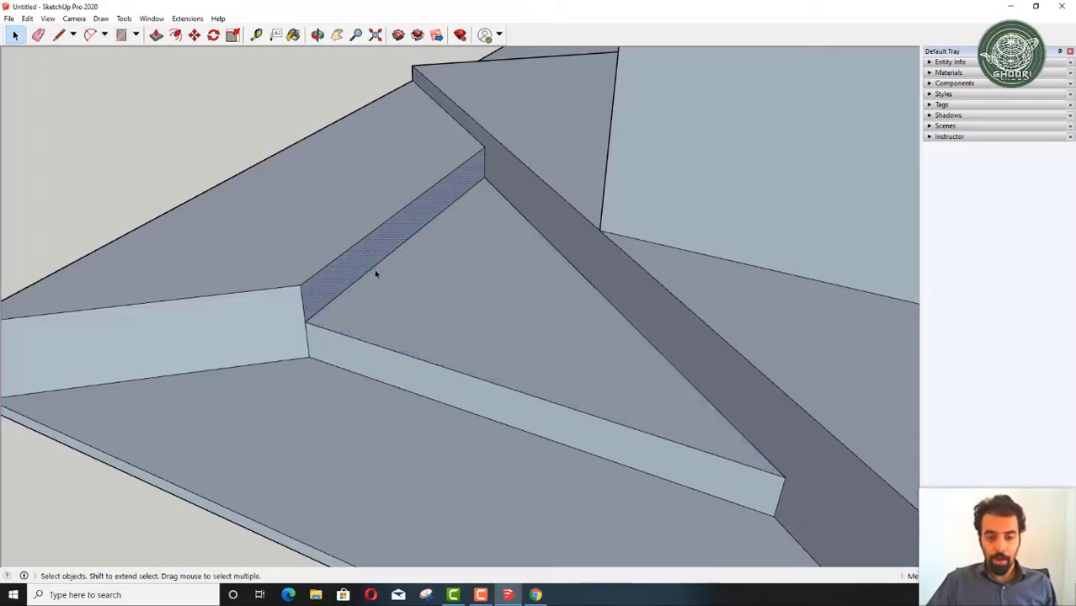
{"action": "left_click", "coordinate": [374, 269]}
{"action": "left_click", "coordinate": [370, 269]}
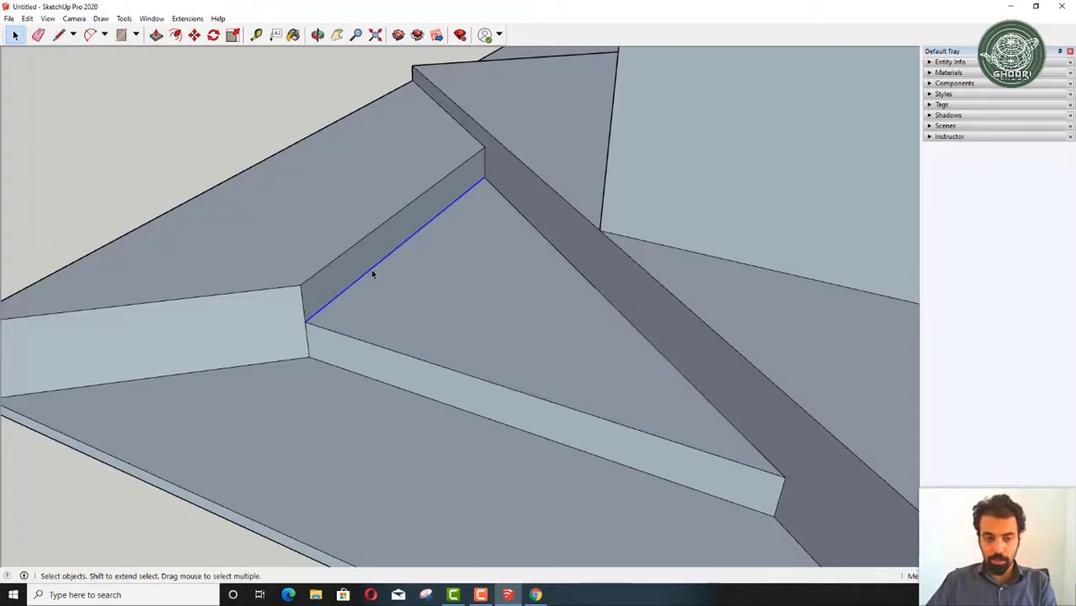
{"action": "key", "text": "Delete"}
{"action": "middle_click_drag", "start_coordinate": [372, 298], "coordinate": [532, 186]}
{"action": "mouse_move", "coordinate": [531, 186]}
{"action": "left_mouse_down"}
{"action": "mouse_move", "coordinate": [581, 161]}
{"action": "mouse_move", "coordinate": [504, 250]}
{"action": "mouse_move", "coordinate": [432, 295]}
{"action": "left_mouse_up"}
{"action": "key", "text": "space"}
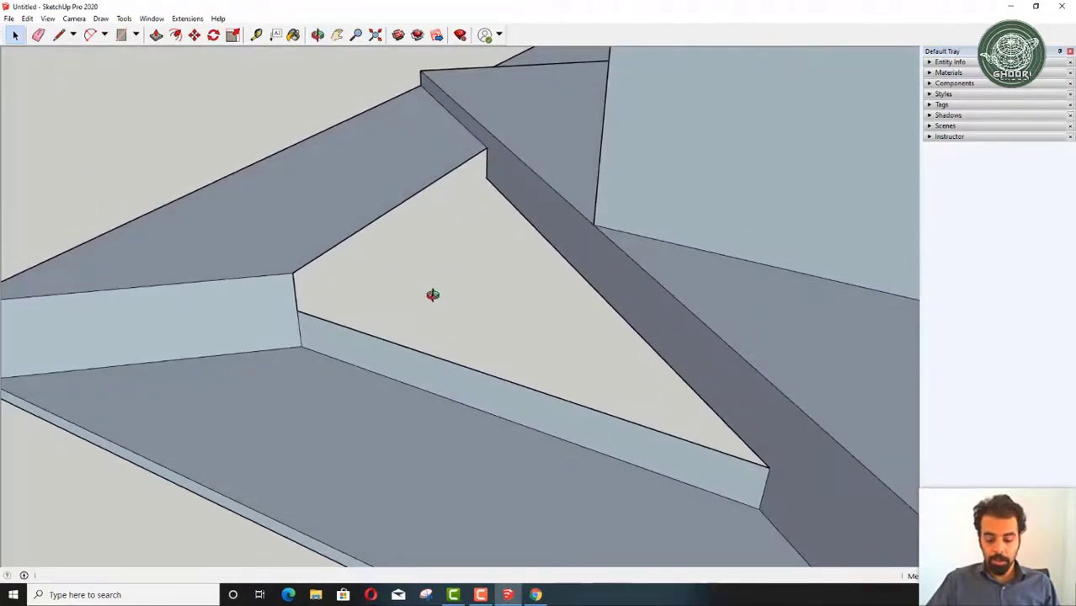
Step: Redraw the line from the triangle's top corner to its left corner, closing the opening
{"action": "key", "text": "l"}
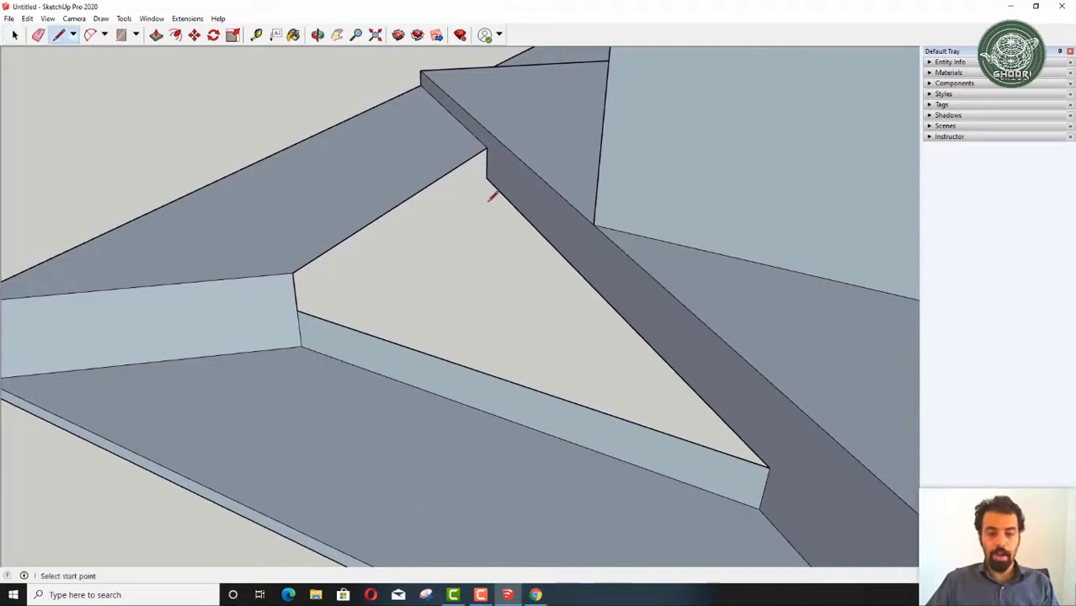
{"action": "left_click", "coordinate": [486, 177]}
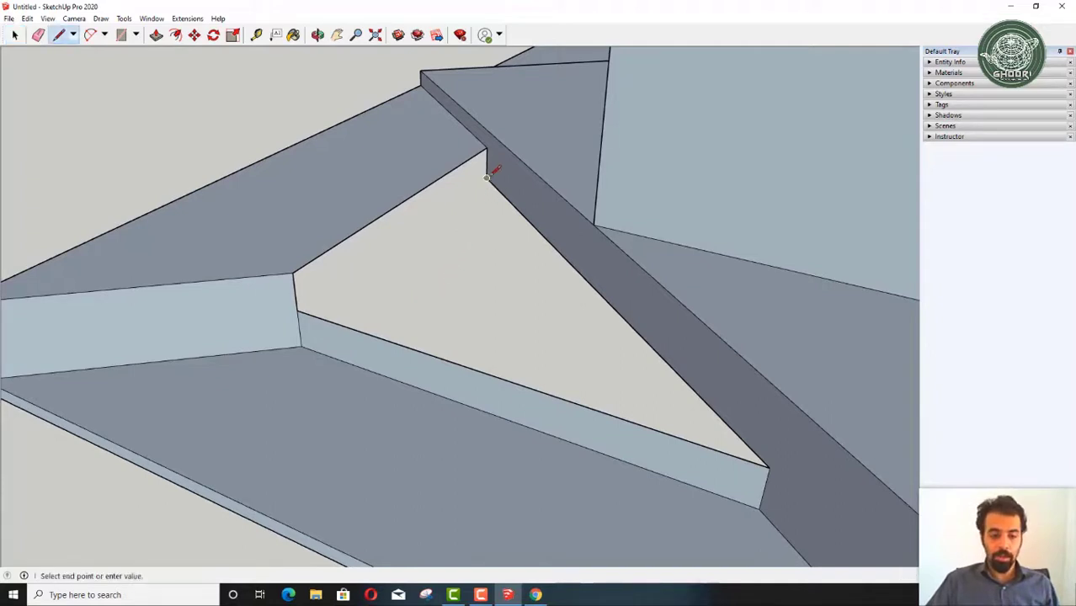
{"action": "left_click", "coordinate": [297, 310]}
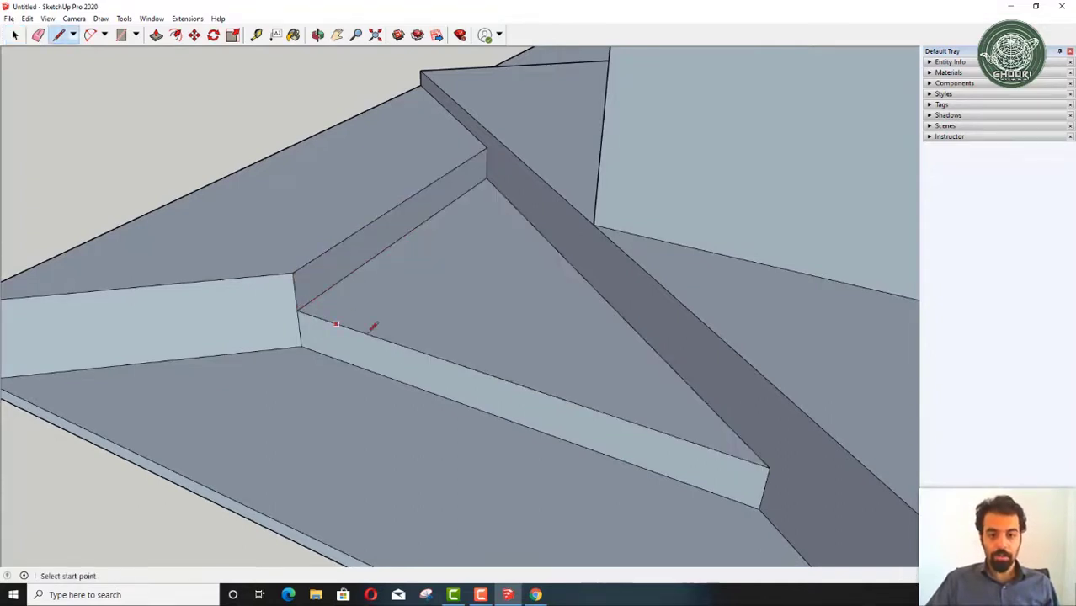
{"action": "mouse_move", "coordinate": [370, 329]}
{"action": "middle_mouse_down"}
{"action": "mouse_move", "coordinate": [332, 340]}
{"action": "mouse_move", "coordinate": [423, 284]}
{"action": "middle_mouse_up"}
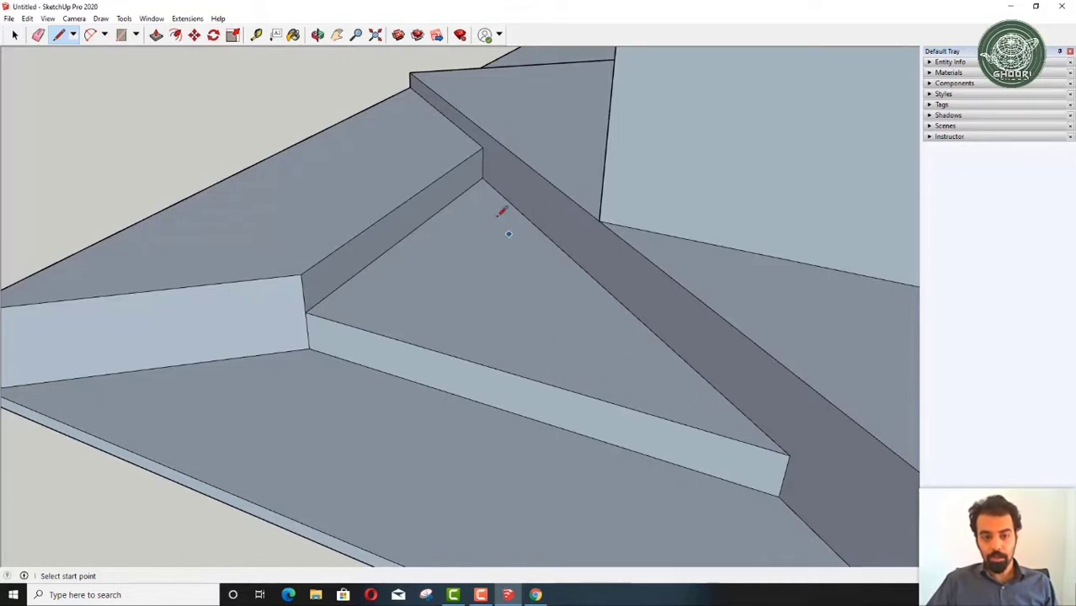
{"action": "left_click", "coordinate": [487, 180]}
{"action": "left_click", "coordinate": [483, 177]}
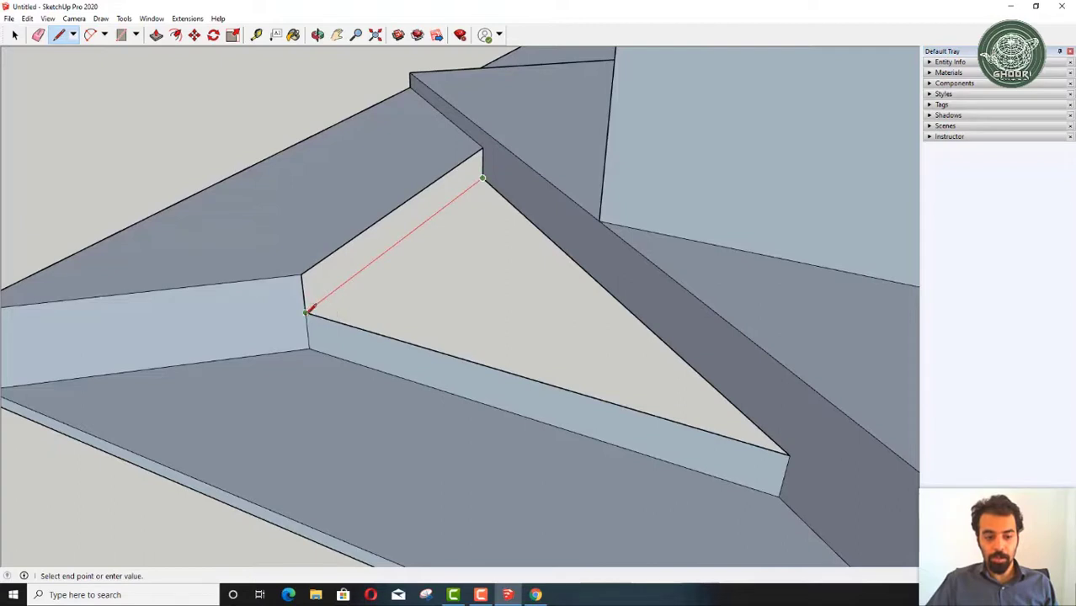
{"action": "left_click", "coordinate": [306, 312]}
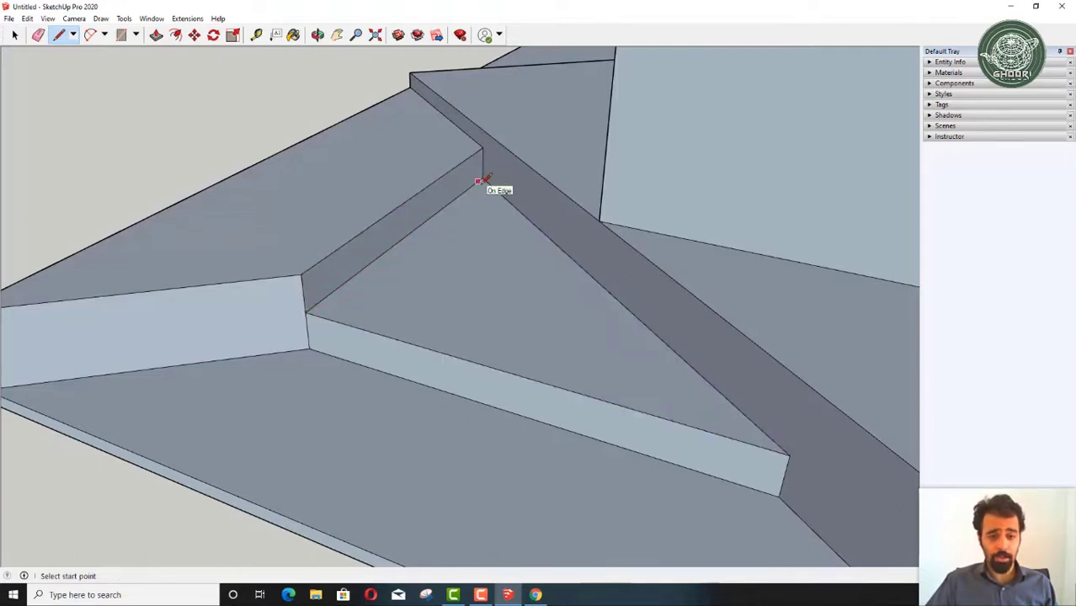
{"action": "key", "text": "space"}
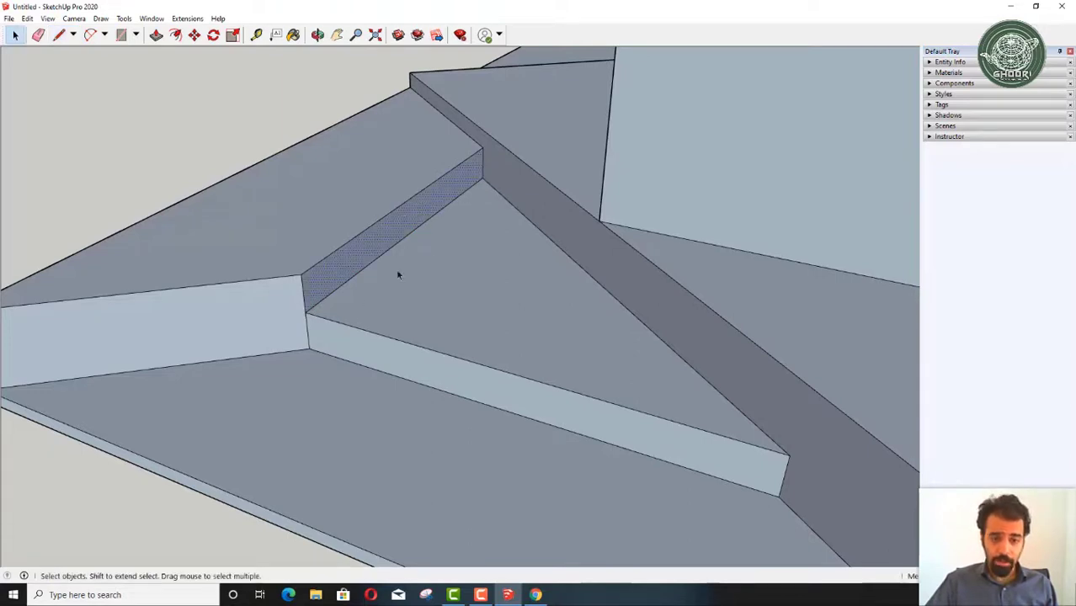
Step: Draw a step-shaped line from the block's top edge down across its front face to the bottom edge
{"action": "scroll", "coordinate": [442, 353], "scroll_direction": "down", "scroll_amount": 2}
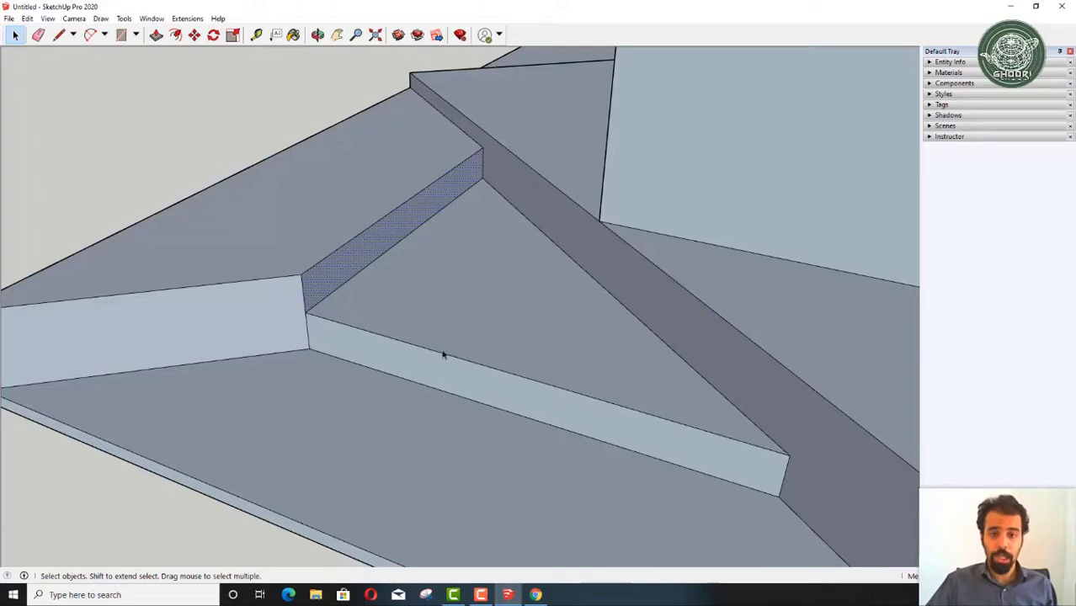
{"action": "scroll", "coordinate": [374, 298], "scroll_direction": "down", "scroll_amount": 3}
{"action": "scroll", "coordinate": [427, 329], "scroll_direction": "down", "scroll_amount": 3}
{"action": "mouse_move", "coordinate": [427, 329]}
{"action": "middle_mouse_down"}
{"action": "mouse_move", "coordinate": [603, 306]}
{"action": "mouse_move", "coordinate": [600, 329]}
{"action": "mouse_move", "coordinate": [480, 278]}
{"action": "middle_mouse_up"}
{"action": "scroll", "coordinate": [473, 320], "scroll_direction": "up", "scroll_amount": 3}
{"action": "scroll", "coordinate": [619, 342], "scroll_direction": "up", "scroll_amount": 2}
{"action": "scroll", "coordinate": [291, 319], "scroll_direction": "up", "scroll_amount": 3}
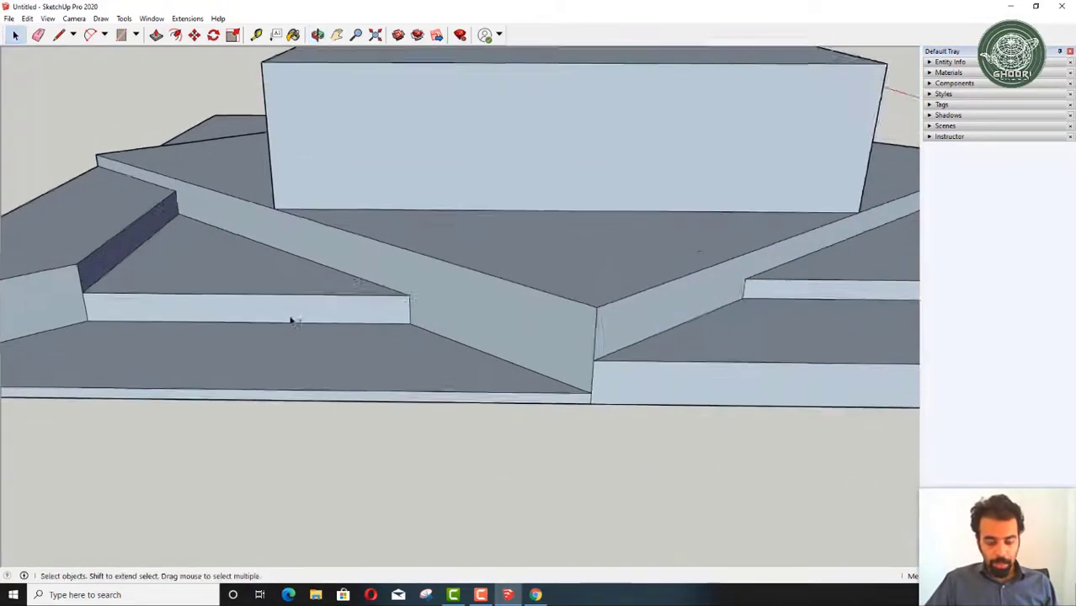
{"action": "scroll", "coordinate": [351, 296], "scroll_direction": "up", "scroll_amount": 2}
{"action": "middle_click_drag", "start_coordinate": [351, 295], "coordinate": [407, 289]}
{"action": "key", "text": "l"}
{"action": "scroll", "coordinate": [408, 288], "scroll_direction": "down", "scroll_amount": 4}
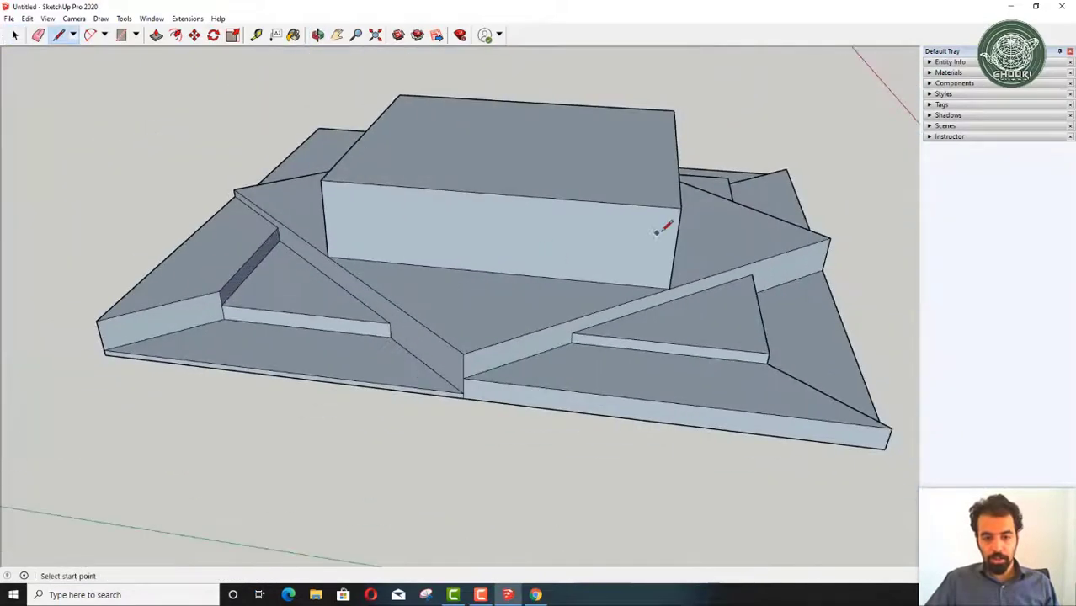
{"action": "left_click", "coordinate": [449, 191]}
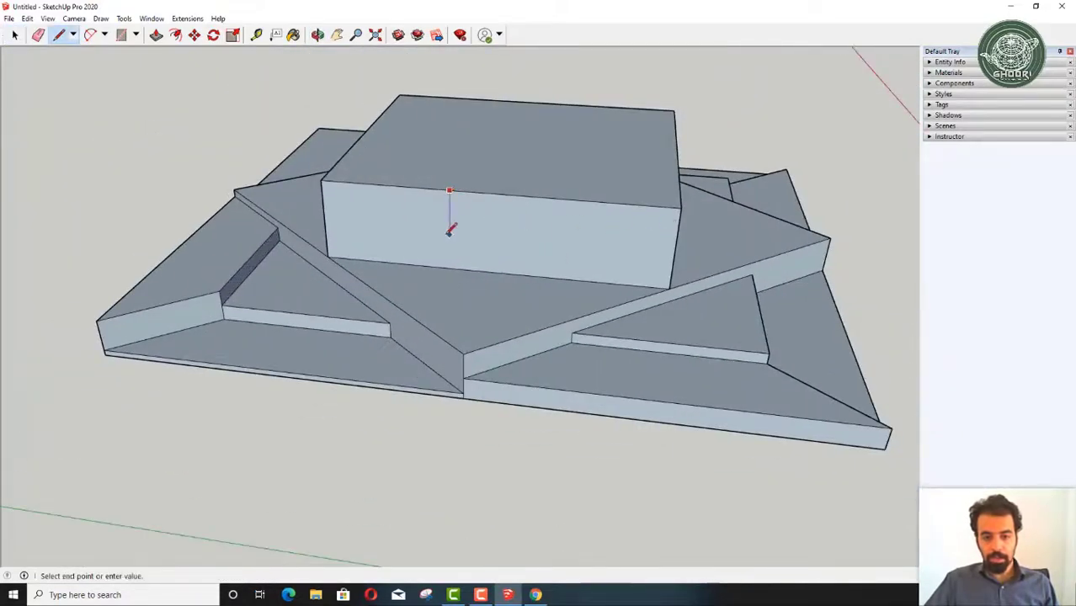
{"action": "left_click", "coordinate": [449, 235]}
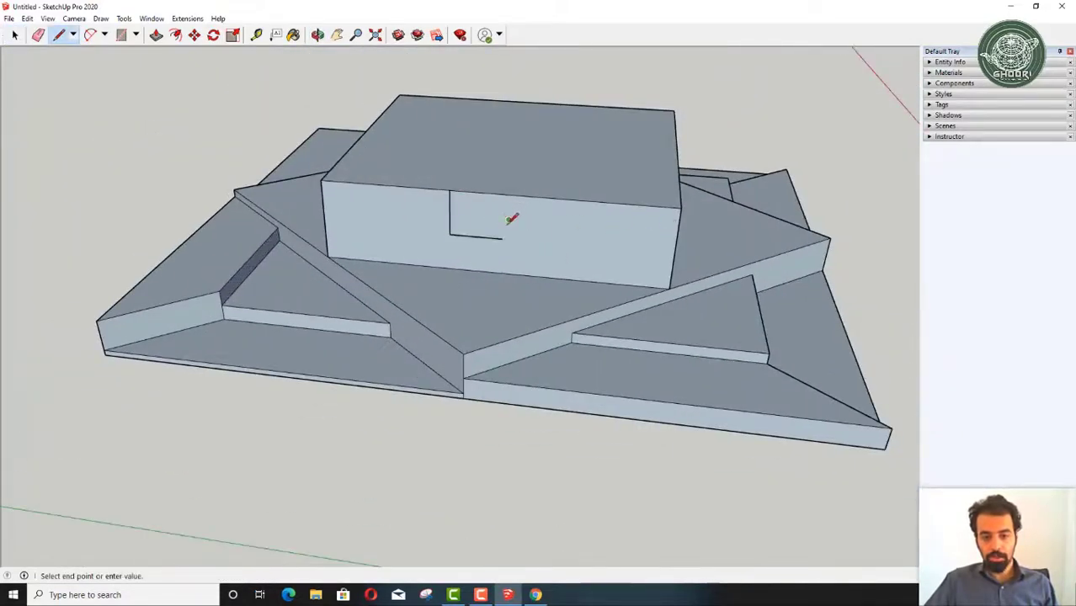
{"action": "left_click", "coordinate": [545, 216]}
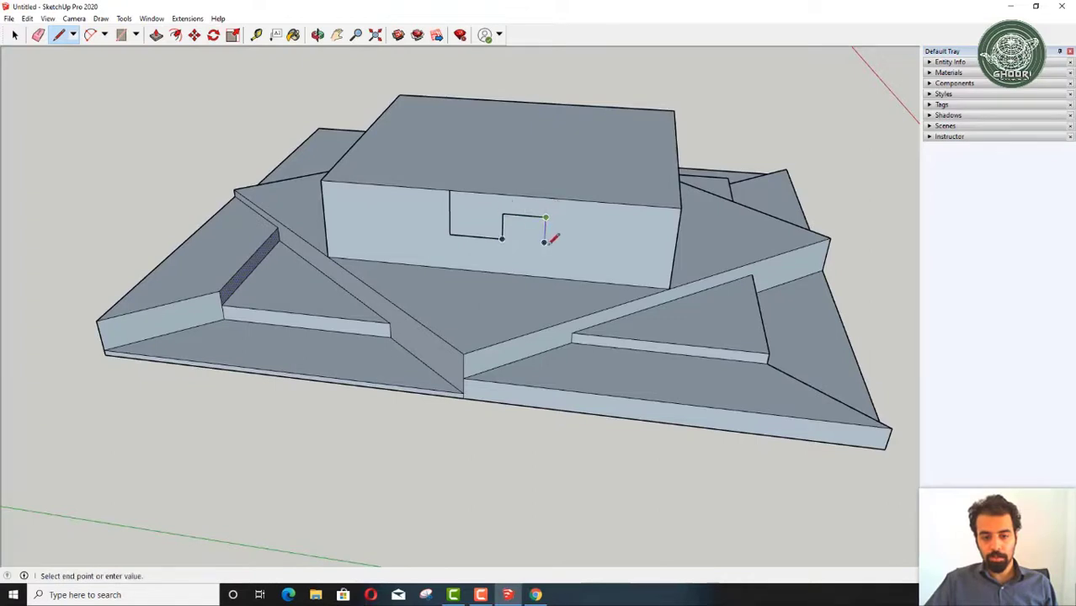
{"action": "left_click", "coordinate": [545, 253]}
{"action": "left_click", "coordinate": [481, 271]}
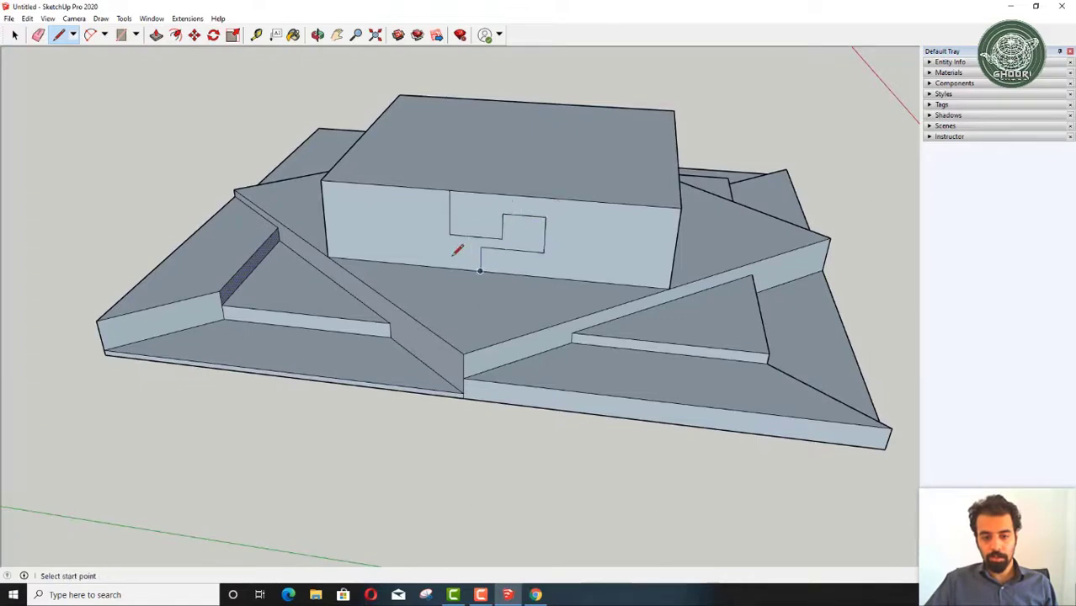
Step: Draw a rectangle hanging from the top edge of the block's front face, then select that face
{"action": "left_click", "coordinate": [383, 185]}
{"action": "left_click", "coordinate": [385, 233]}
{"action": "left_click", "coordinate": [425, 235]}
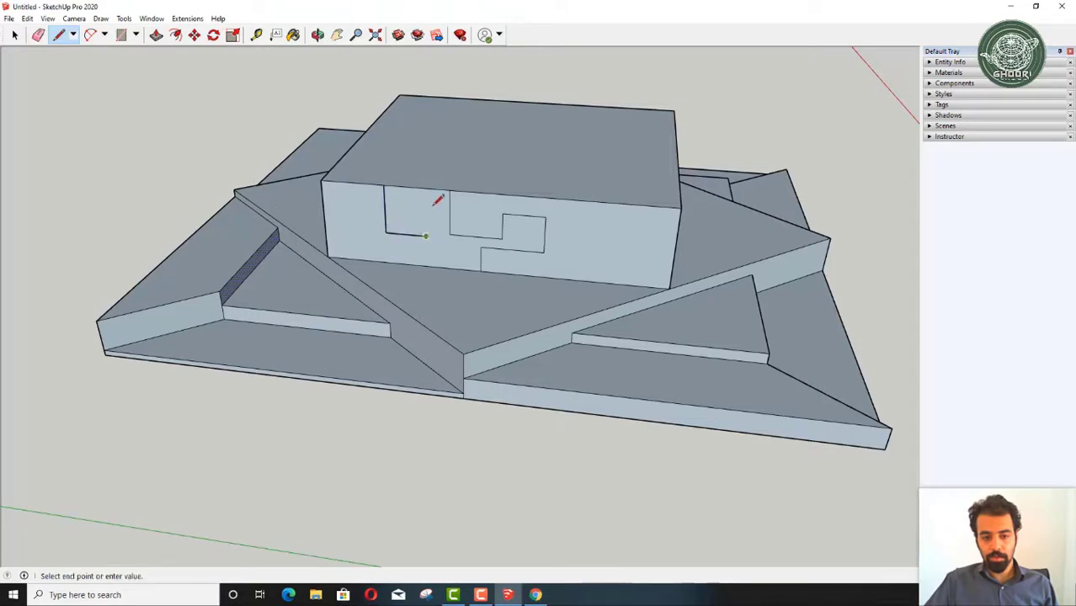
{"action": "left_click", "coordinate": [426, 187]}
{"action": "key", "text": "space"}
{"action": "scroll", "coordinate": [474, 240], "scroll_direction": "up", "scroll_amount": 3}
{"action": "mouse_move", "coordinate": [474, 239]}
{"action": "middle_mouse_down"}
{"action": "mouse_move", "coordinate": [524, 228]}
{"action": "mouse_move", "coordinate": [464, 229]}
{"action": "mouse_move", "coordinate": [555, 272]}
{"action": "mouse_move", "coordinate": [305, 221]}
{"action": "mouse_move", "coordinate": [384, 250]}
{"action": "middle_mouse_up"}
{"action": "left_click", "coordinate": [331, 220]}
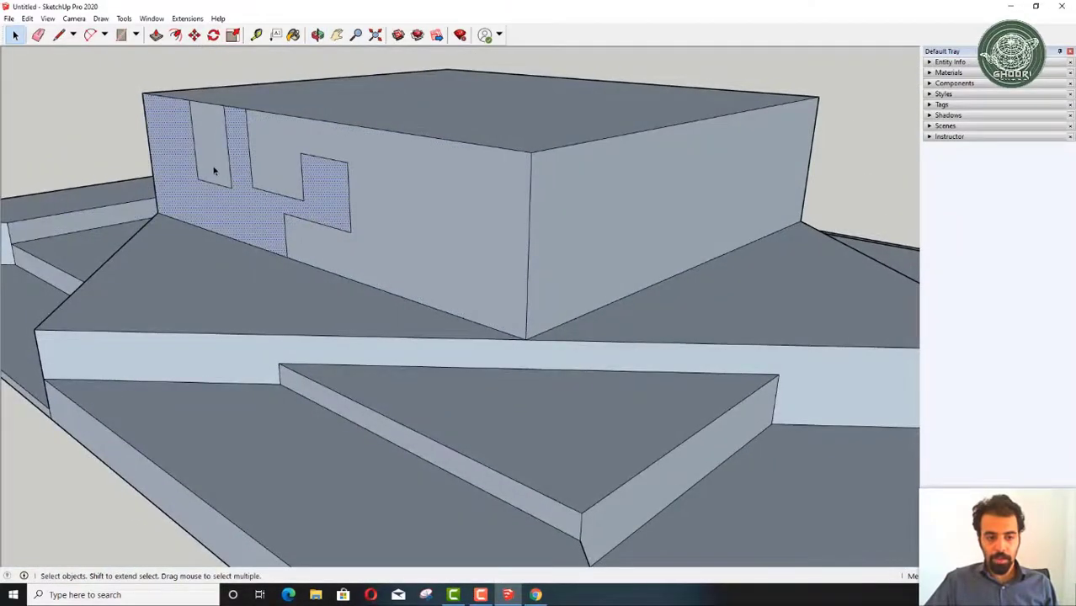
Step: Erase the rectangle and step lines from the central block's front face
{"action": "mouse_move", "coordinate": [291, 223]}
{"action": "middle_mouse_down"}
{"action": "mouse_move", "coordinate": [492, 293]}
{"action": "mouse_move", "coordinate": [326, 212]}
{"action": "mouse_move", "coordinate": [322, 198]}
{"action": "mouse_move", "coordinate": [461, 217]}
{"action": "middle_mouse_up"}
{"action": "key", "text": "e"}
{"action": "mouse_move", "coordinate": [438, 234]}
{"action": "left_mouse_down"}
{"action": "mouse_move", "coordinate": [330, 233]}
{"action": "mouse_move", "coordinate": [365, 169]}
{"action": "mouse_move", "coordinate": [322, 151]}
{"action": "mouse_move", "coordinate": [281, 199]}
{"action": "mouse_move", "coordinate": [248, 185]}
{"action": "left_mouse_up"}
{"action": "key", "text": "space"}
{"action": "left_click", "coordinate": [321, 216]}
Step: Check the plain face by selecting its bottom, top and left edges, then view the front wall
{"action": "mouse_move", "coordinate": [322, 216]}
{"action": "middle_mouse_down"}
{"action": "mouse_move", "coordinate": [487, 236]}
{"action": "mouse_move", "coordinate": [745, 434]}
{"action": "middle_mouse_up"}
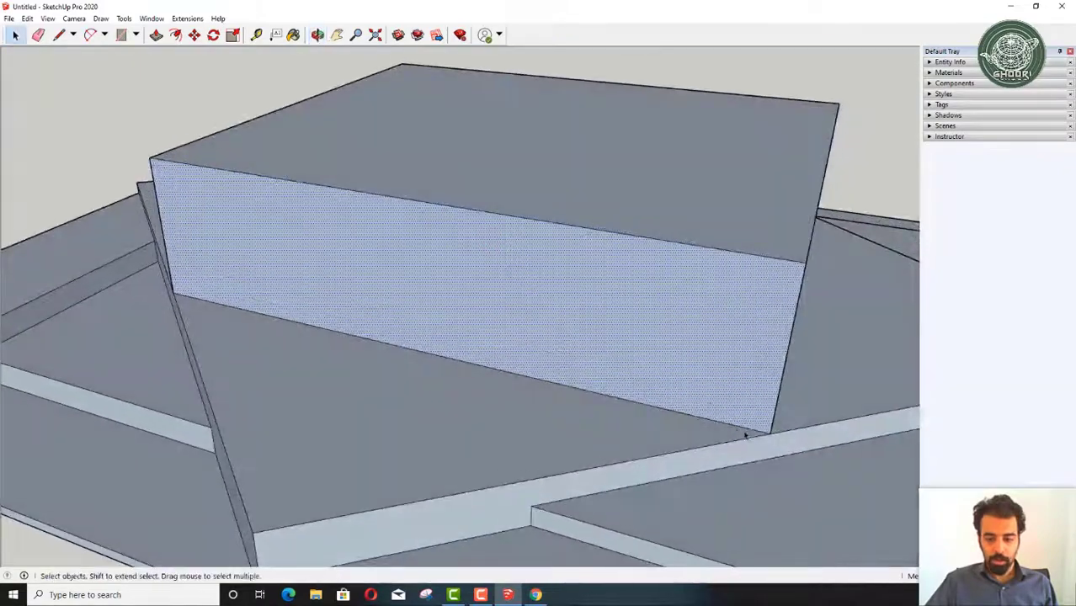
{"action": "left_click", "coordinate": [745, 435]}
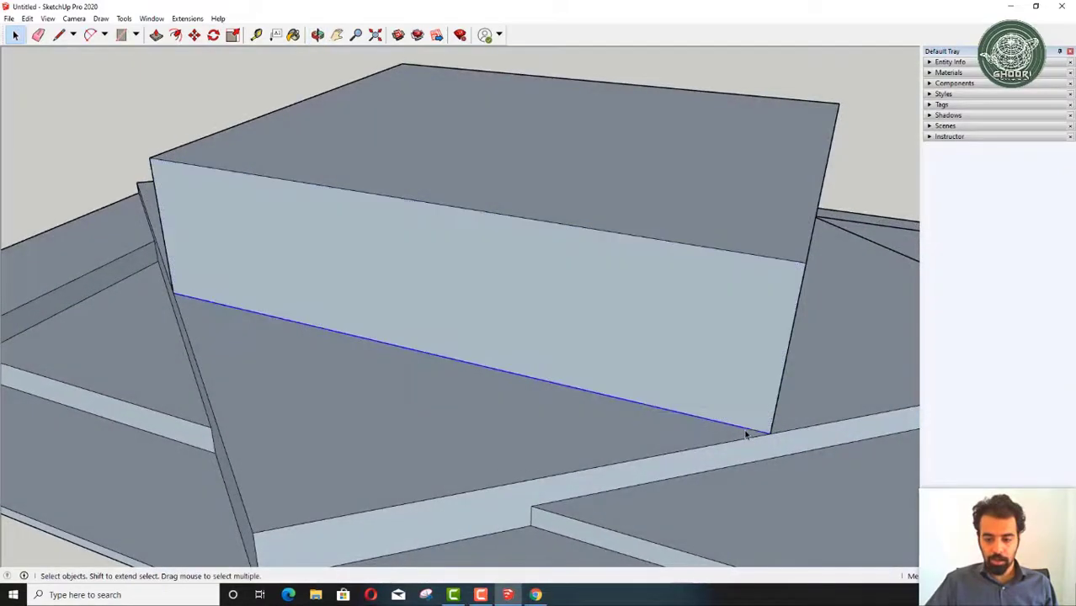
{"action": "left_click", "coordinate": [727, 251]}
{"action": "left_click", "coordinate": [158, 196]}
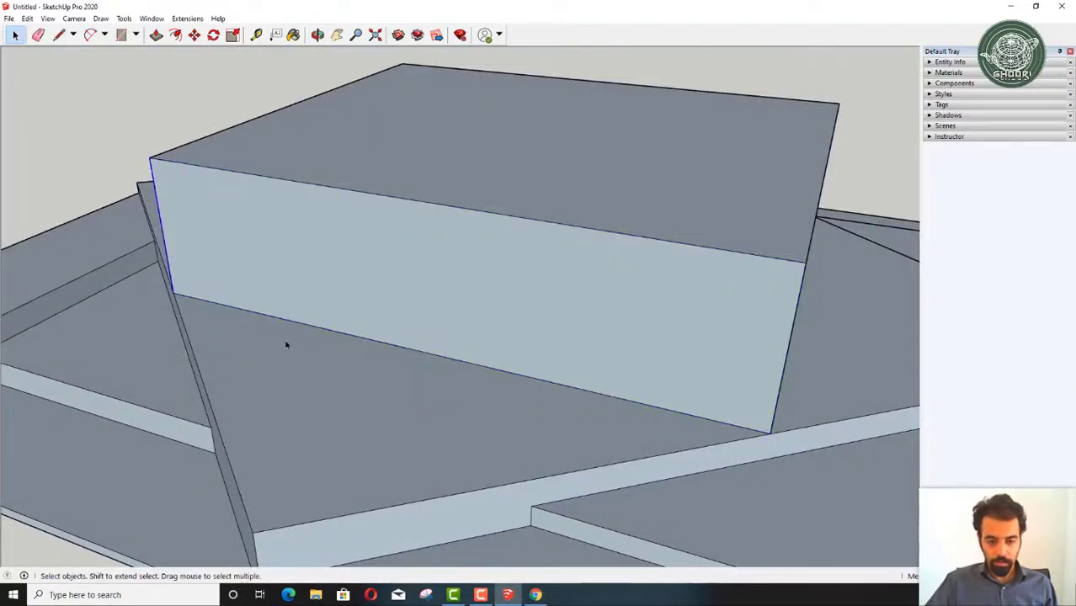
{"action": "mouse_move", "coordinate": [284, 341]}
{"action": "middle_mouse_down"}
{"action": "mouse_move", "coordinate": [703, 338]}
{"action": "mouse_move", "coordinate": [524, 368]}
{"action": "mouse_move", "coordinate": [399, 355]}
{"action": "mouse_move", "coordinate": [449, 351]}
{"action": "mouse_move", "coordinate": [433, 323]}
{"action": "middle_mouse_up"}
{"action": "scroll", "coordinate": [428, 362], "scroll_direction": "down", "scroll_amount": 2}
Step: Draw a stepped notch outline hanging from the block's top edge on its front face
{"action": "key", "text": "l"}
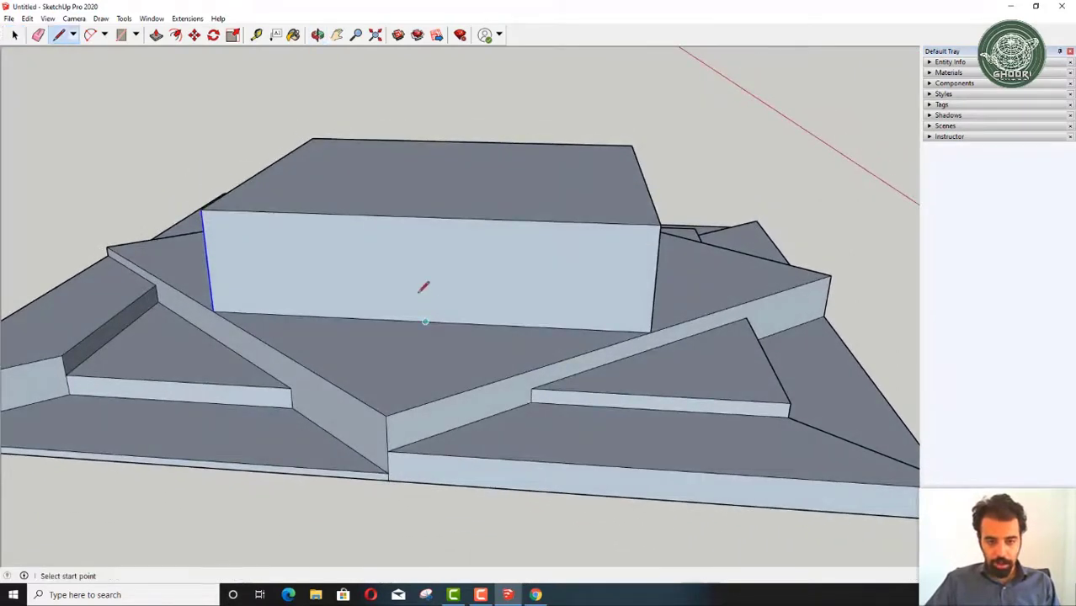
{"action": "left_click", "coordinate": [410, 215]}
{"action": "left_click", "coordinate": [411, 262]}
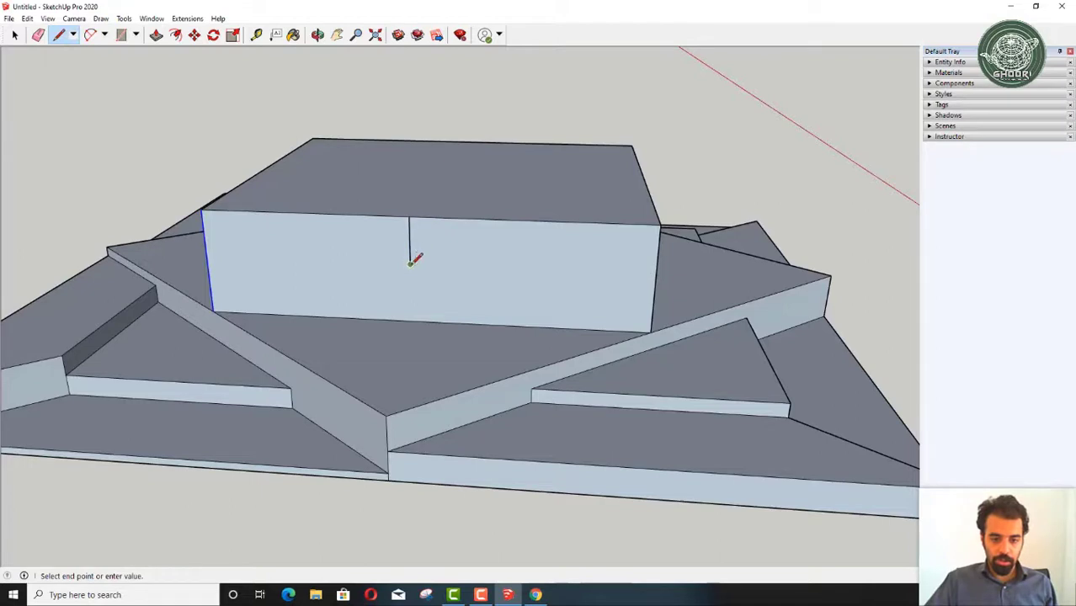
{"action": "left_click", "coordinate": [451, 294]}
{"action": "left_click", "coordinate": [482, 295]}
{"action": "left_click", "coordinate": [482, 220]}
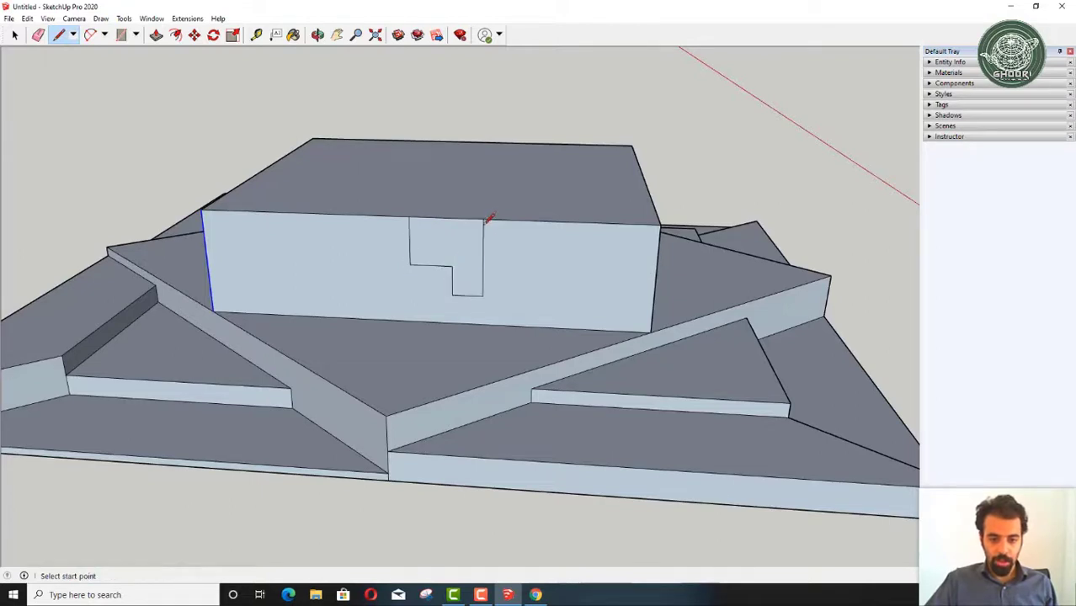
{"action": "key", "text": "space"}
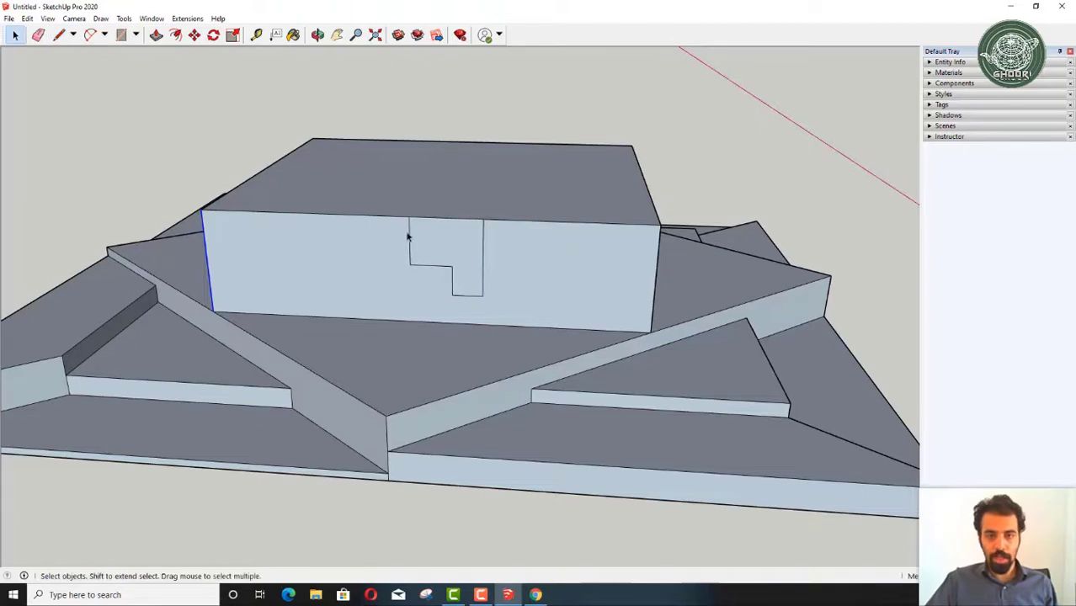
Step: Add a vertical line running down the wall from its top edge
{"action": "key", "text": "l"}
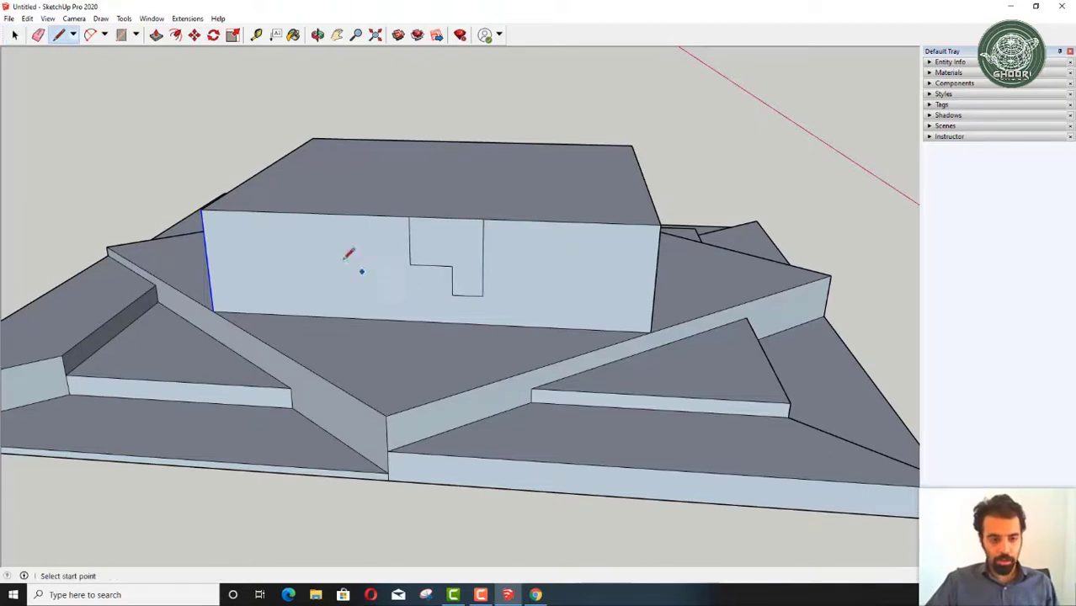
{"action": "left_click", "coordinate": [265, 213]}
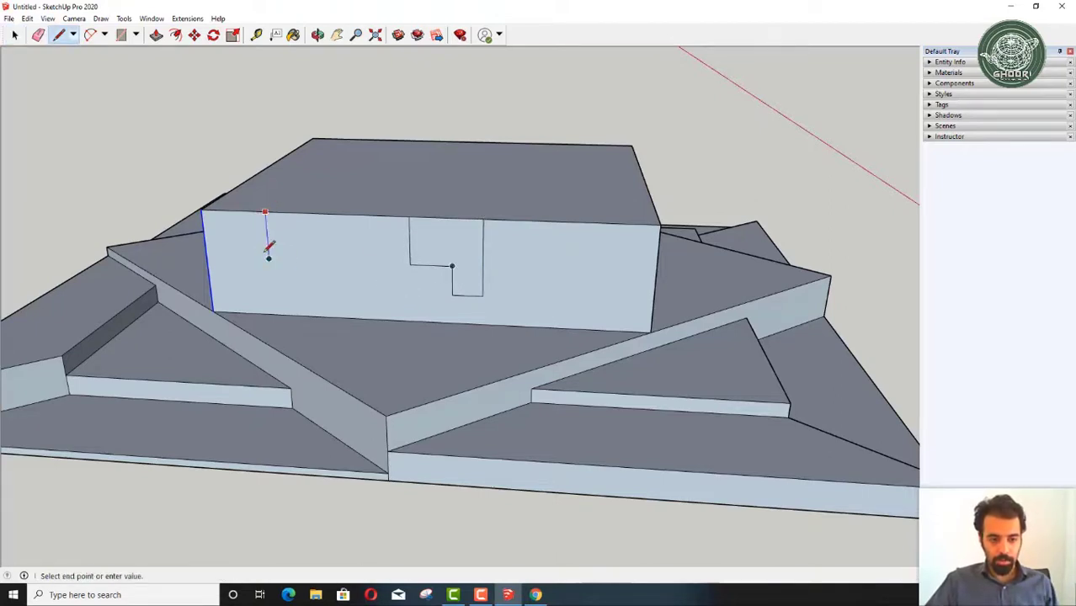
{"action": "left_click", "coordinate": [267, 259]}
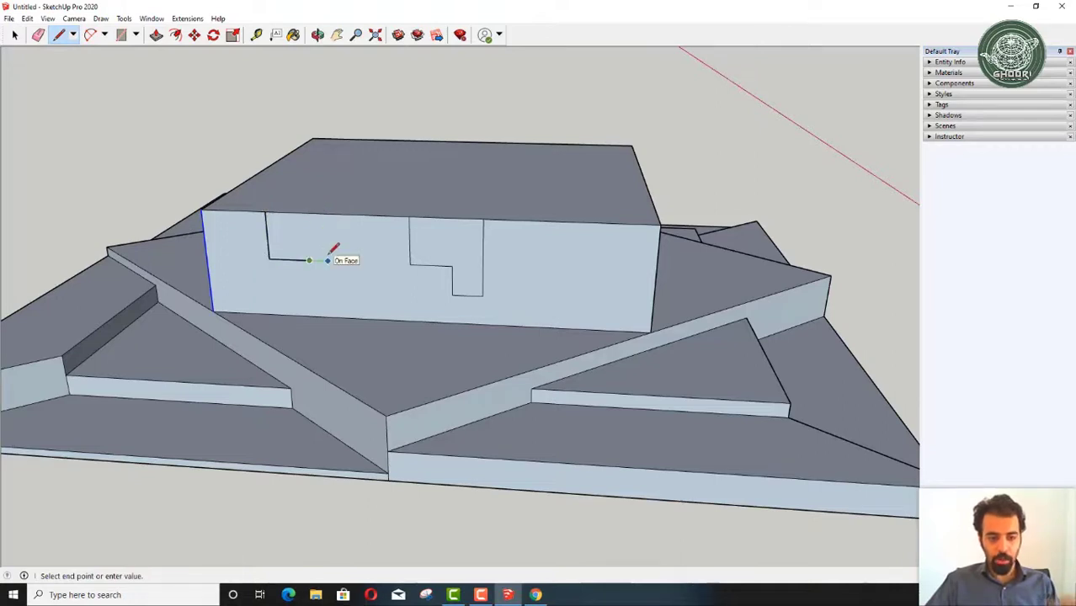
{"action": "key", "text": "Escape"}
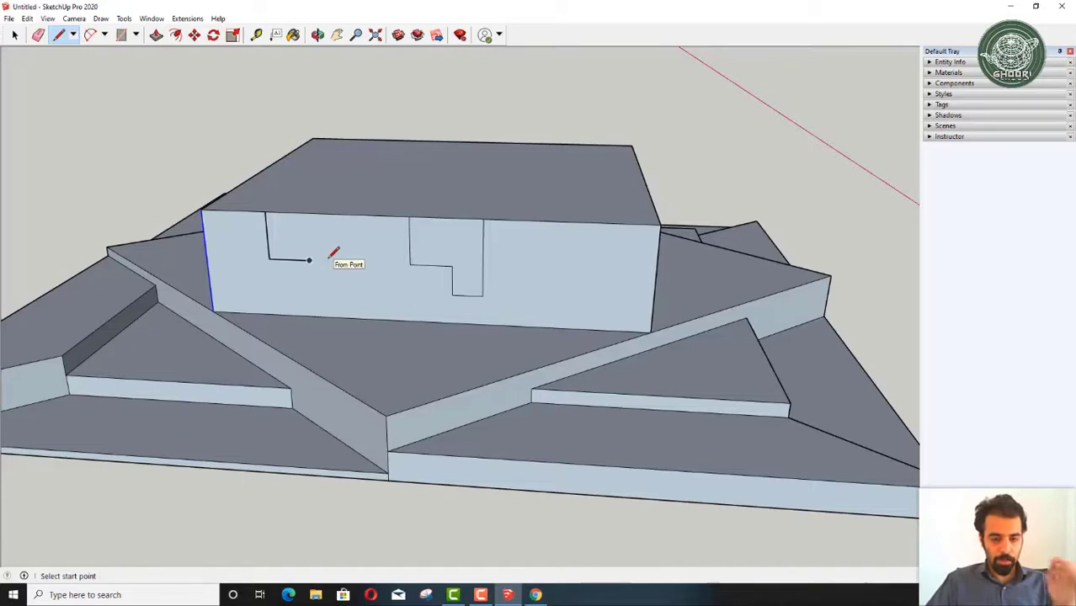
{"action": "key", "text": "space"}
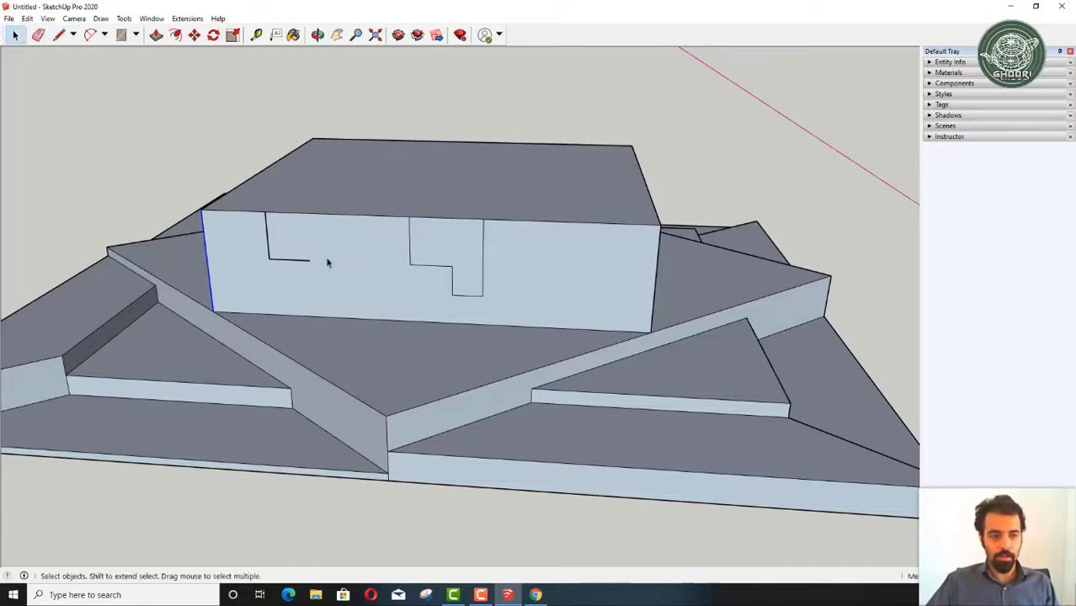
{"action": "left_click", "coordinate": [58, 34]}
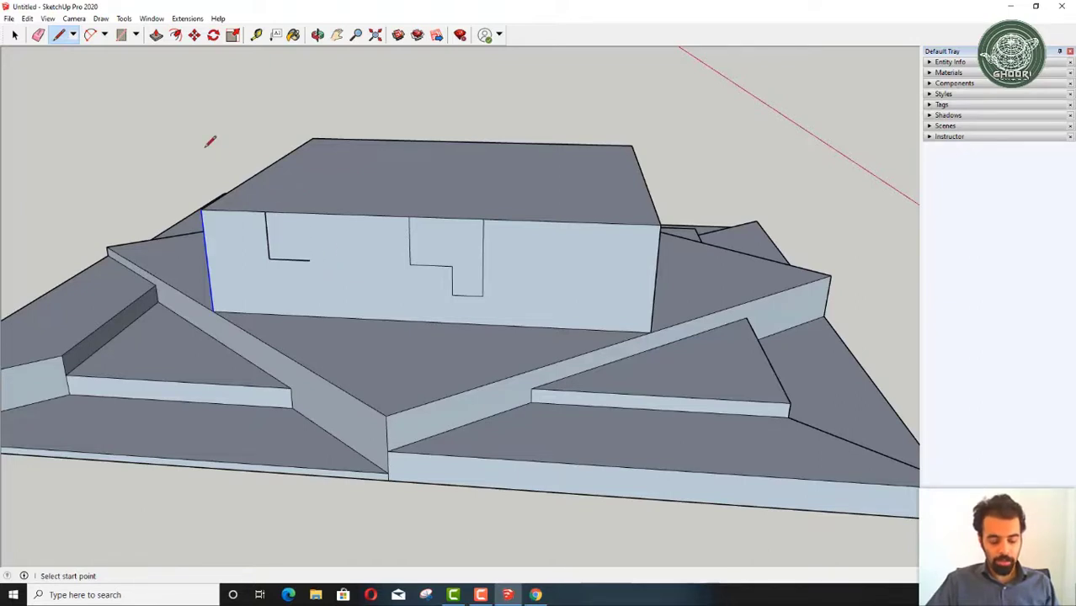
{"action": "key", "text": "space"}
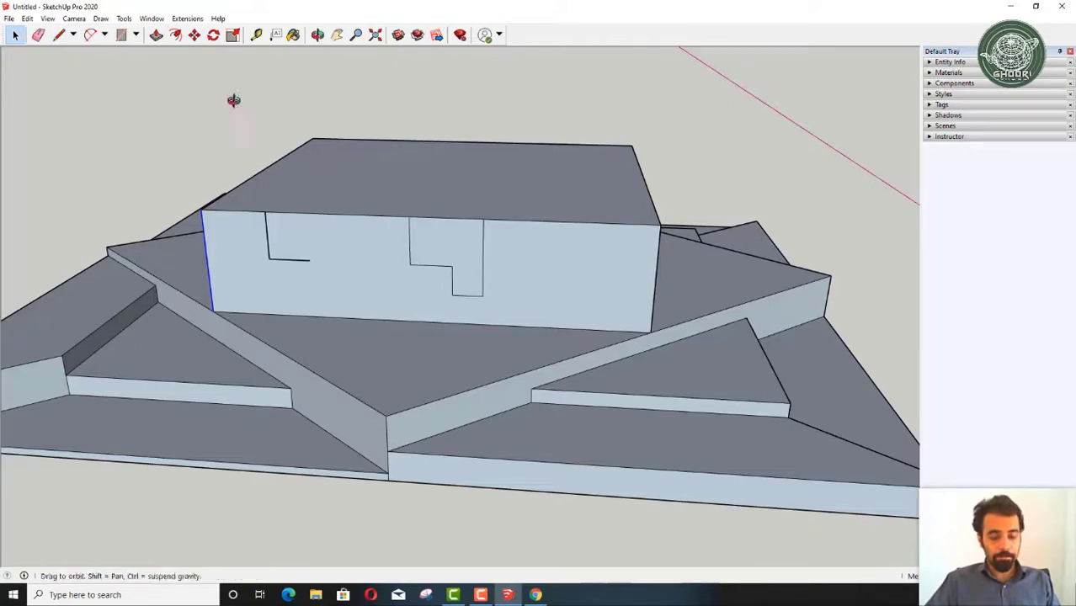
Step: Zoom in and add two more vertical lines down the front wall from its top edge
{"action": "scroll", "coordinate": [253, 168], "scroll_direction": "up", "scroll_amount": 2}
{"action": "scroll", "coordinate": [188, 196], "scroll_direction": "up", "scroll_amount": 2}
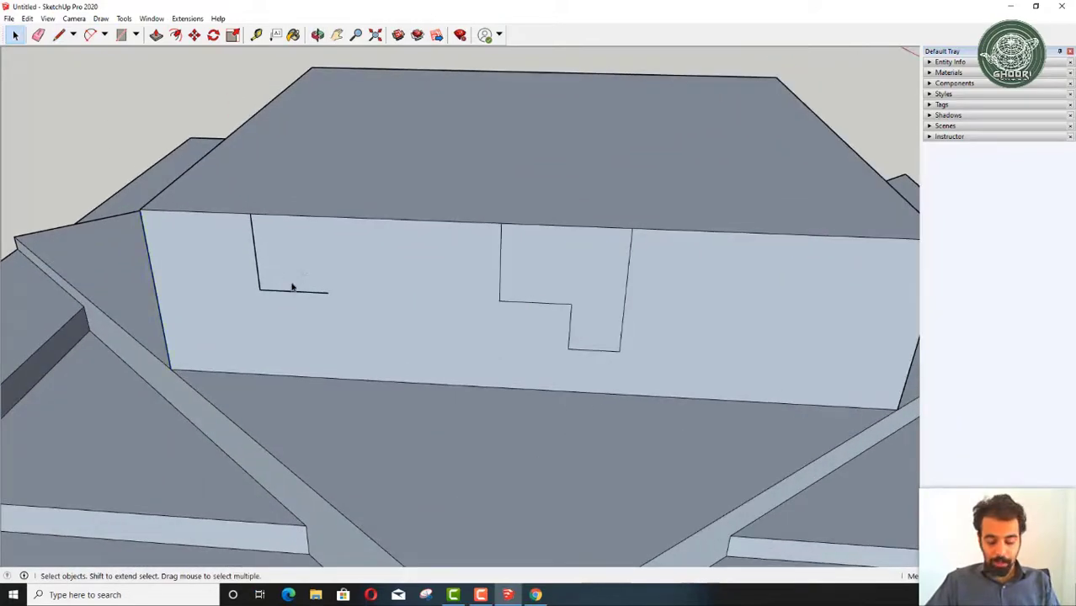
{"action": "key", "text": "l"}
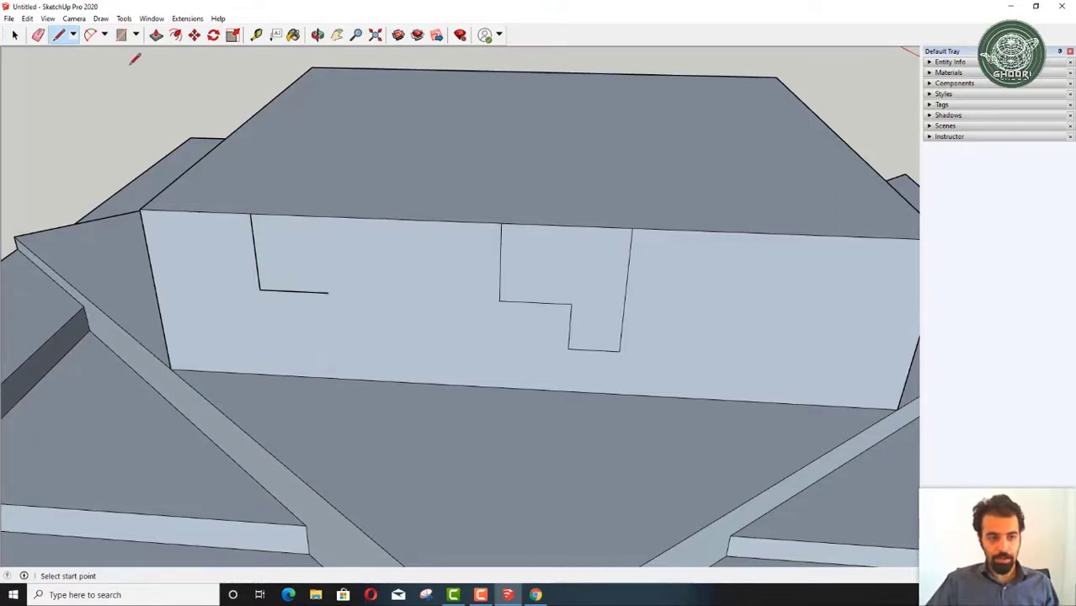
{"action": "left_click", "coordinate": [384, 218]}
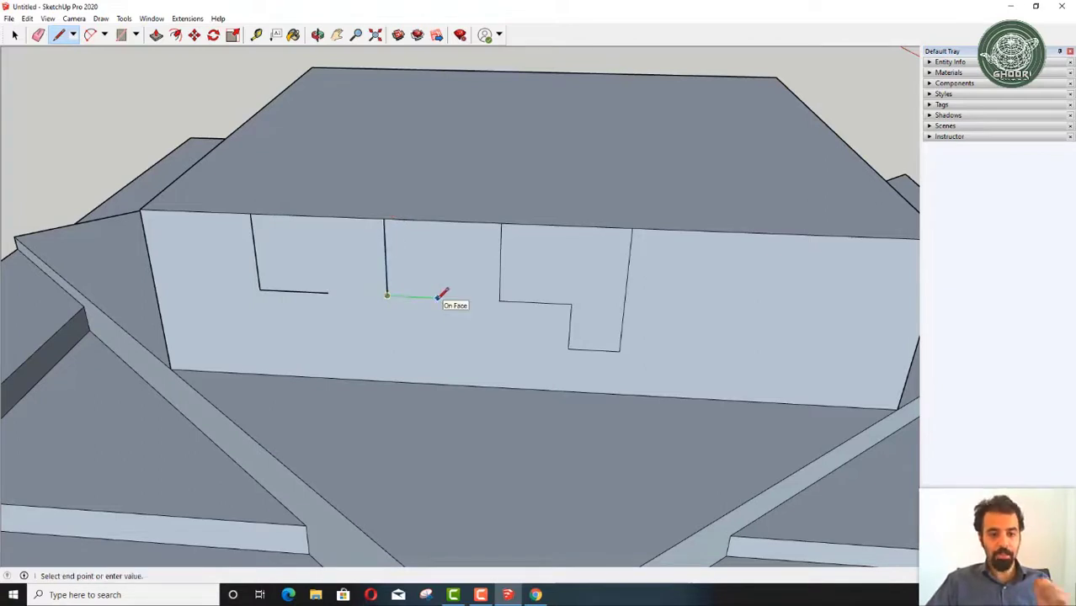
{"action": "key", "text": "Escape"}
{"action": "left_click", "coordinate": [430, 221]}
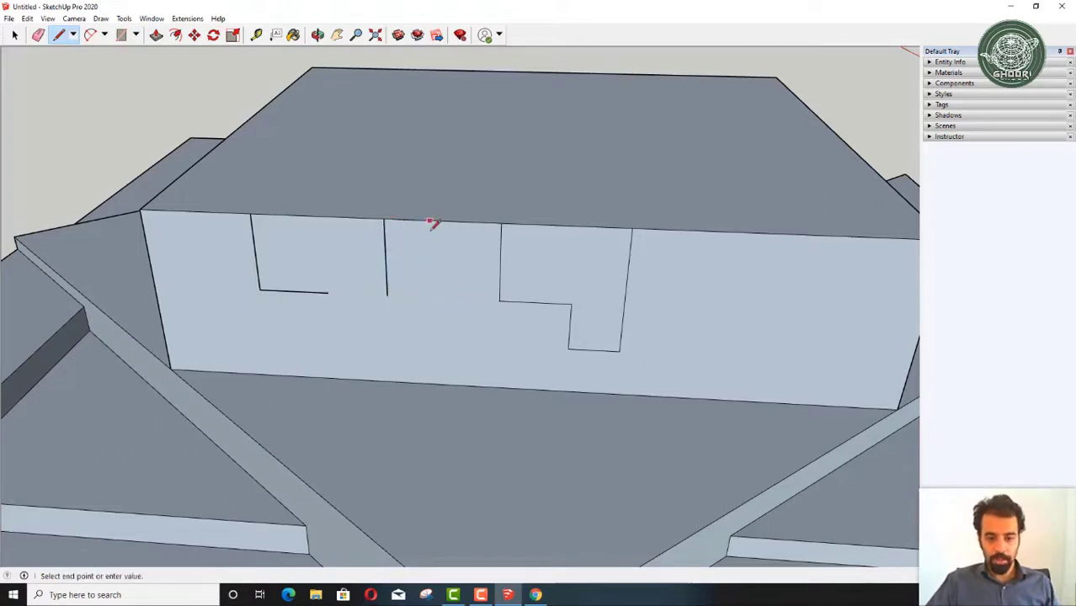
{"action": "left_click", "coordinate": [431, 327]}
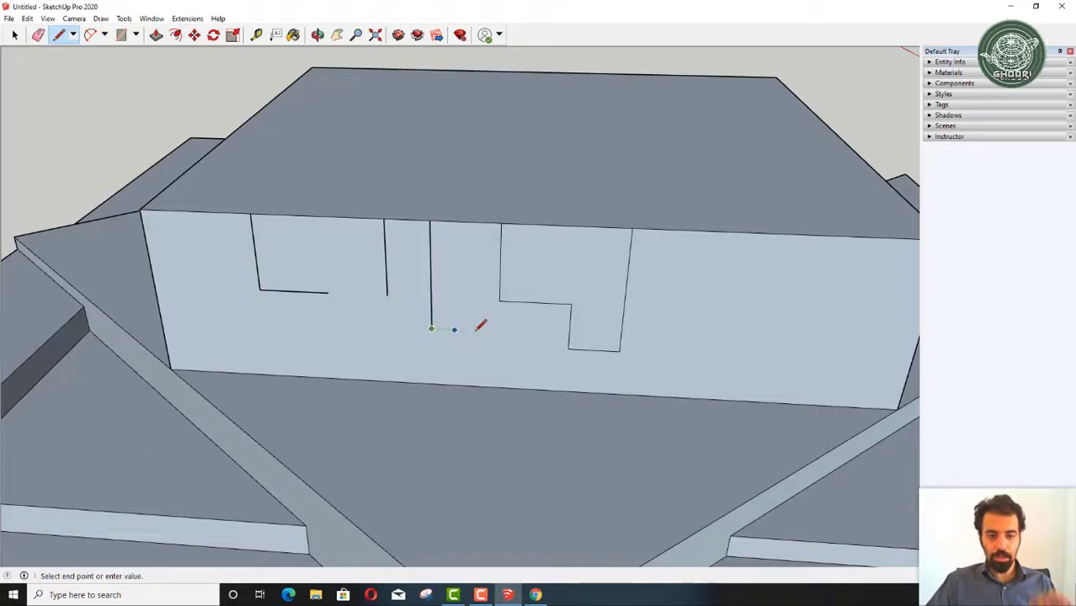
{"action": "key", "text": "space"}
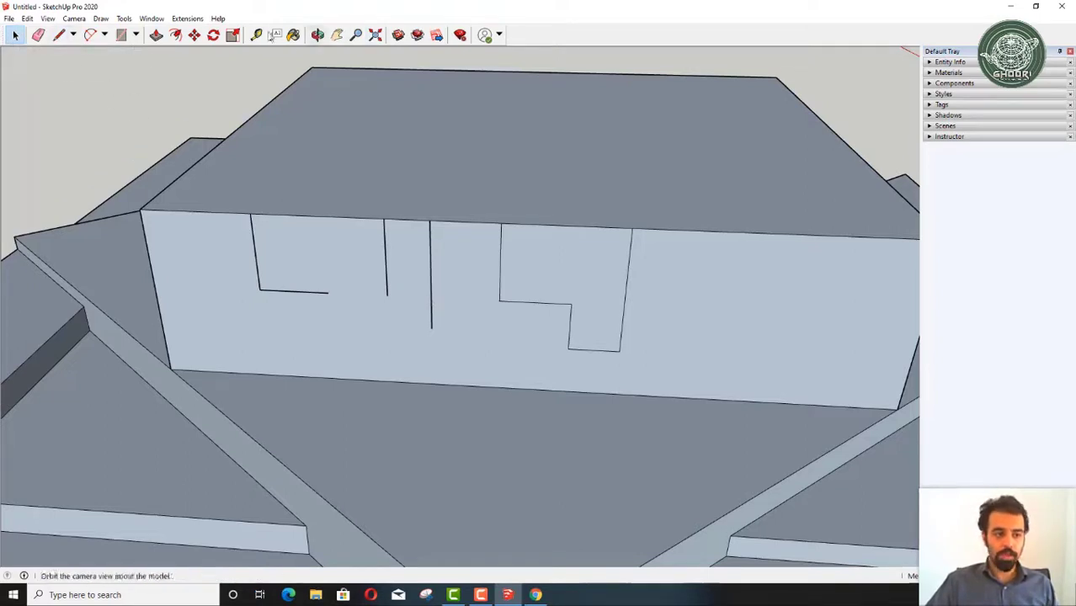
{"action": "left_click", "coordinate": [351, 355]}
{"action": "left_click", "coordinate": [367, 161]}
{"action": "left_click", "coordinate": [183, 456]}
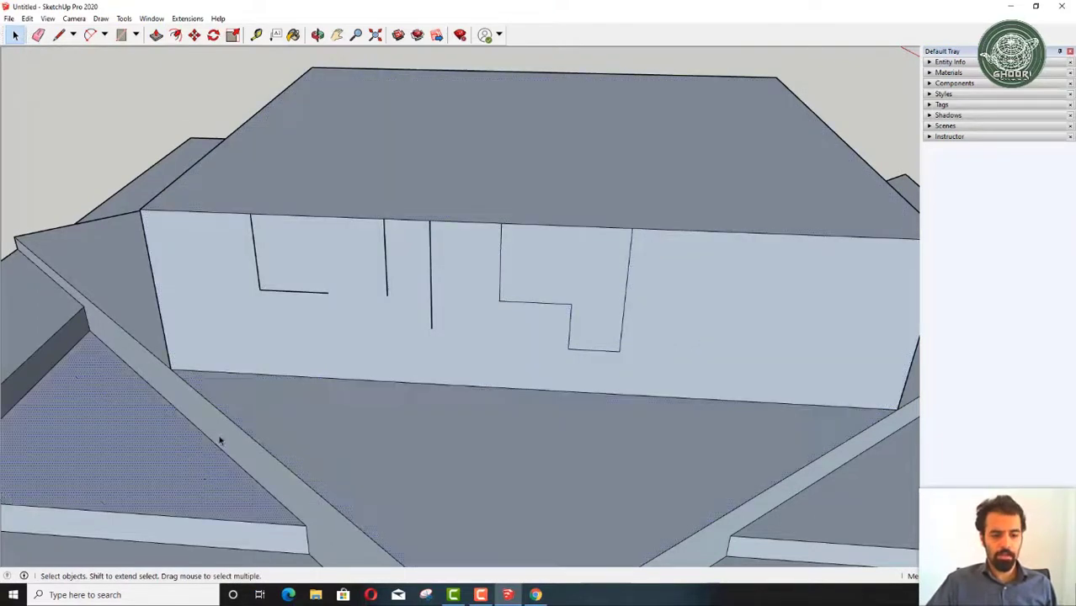
{"action": "key", "text": "Escape"}
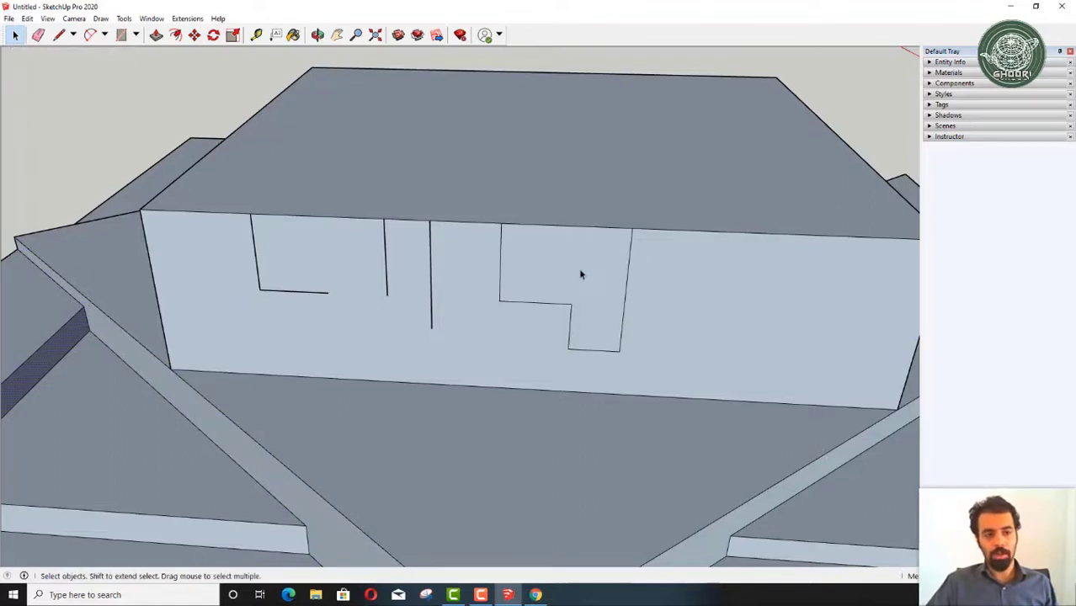
Step: Outline an irregular closed multi-segment shape across the block's top face
{"action": "left_click", "coordinate": [58, 34]}
{"action": "left_click", "coordinate": [430, 171]}
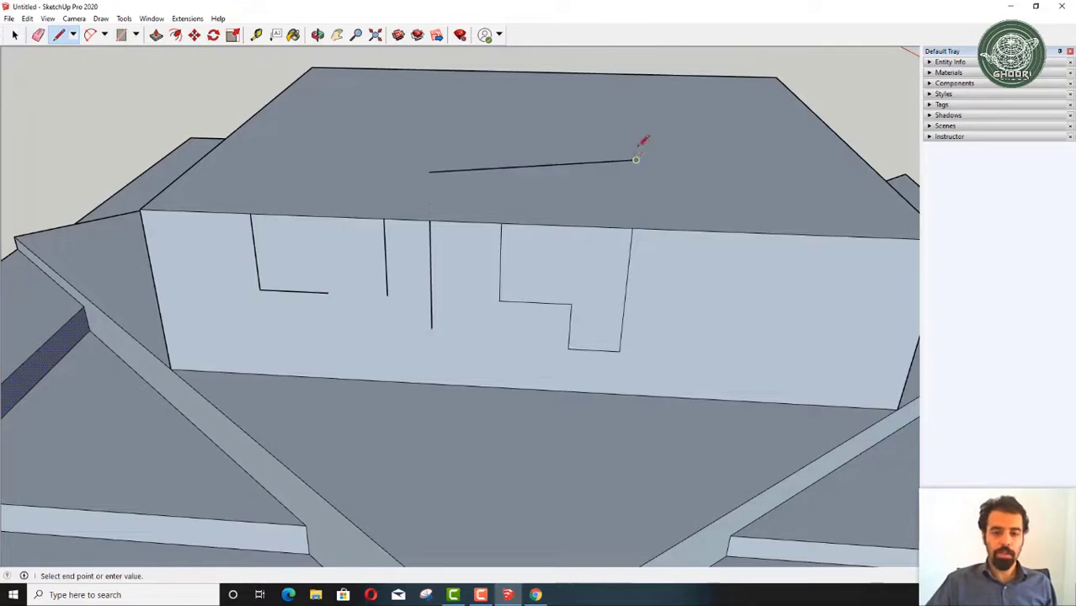
{"action": "left_click", "coordinate": [636, 159]}
{"action": "left_click", "coordinate": [604, 99]}
{"action": "left_click", "coordinate": [463, 129]}
{"action": "left_click", "coordinate": [413, 128]}
{"action": "left_click", "coordinate": [382, 112]}
{"action": "left_click", "coordinate": [351, 157]}
{"action": "left_click", "coordinate": [418, 158]}
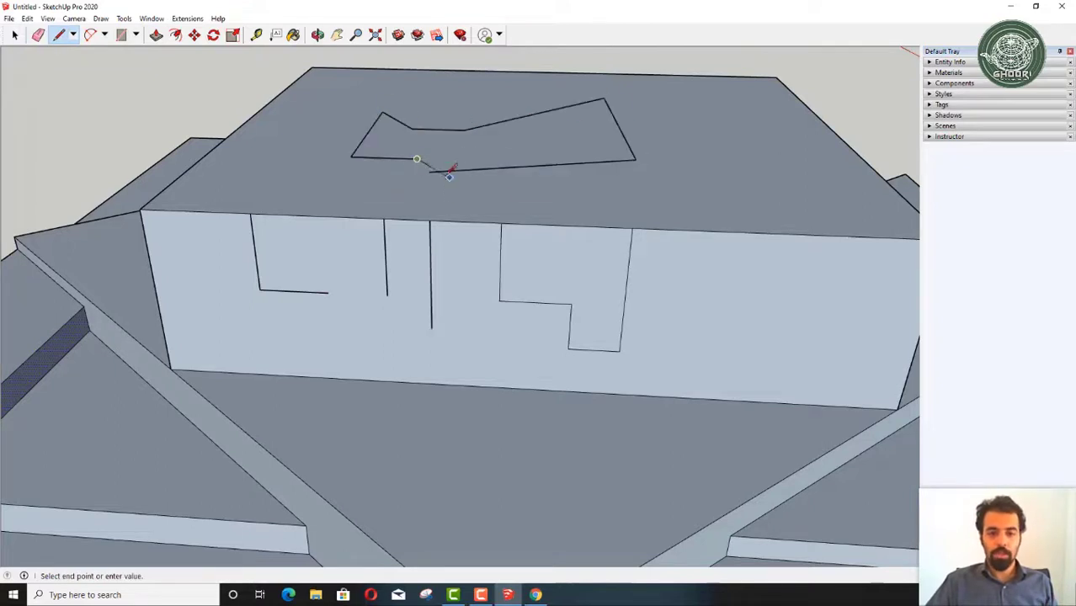
{"action": "left_click", "coordinate": [429, 171]}
{"action": "left_click", "coordinate": [429, 171]}
{"action": "key", "text": "Escape"}
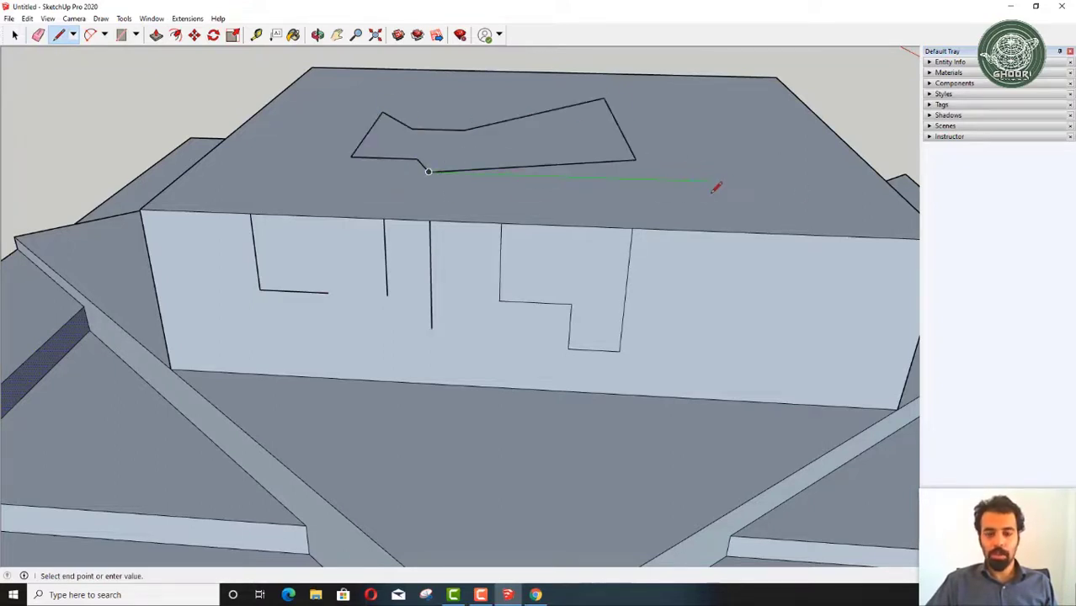